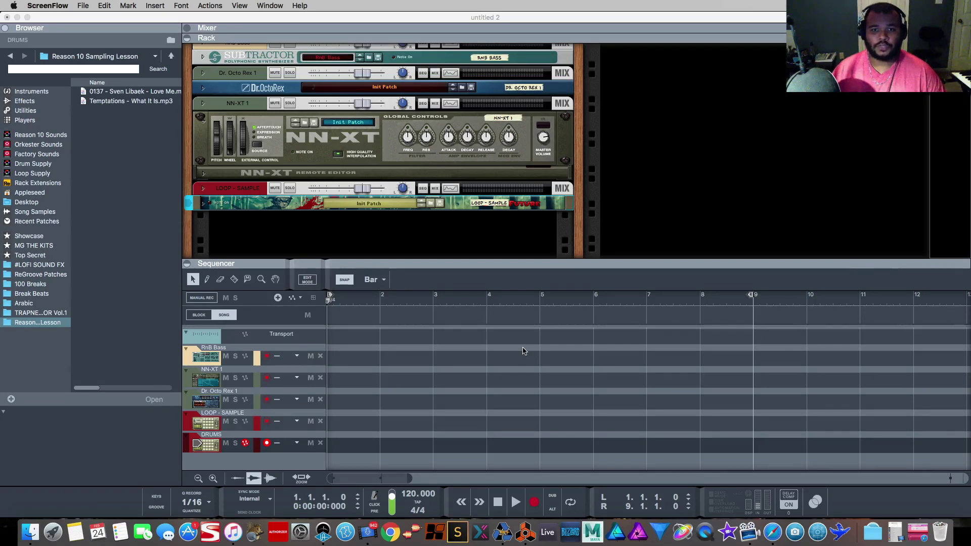
# Drag the Love Me MP3 from the Browser onto a new audio track, with sample auto-preview on
pyautogui.scroll(-3, 379, 222)
pyautogui.click(150, 96)
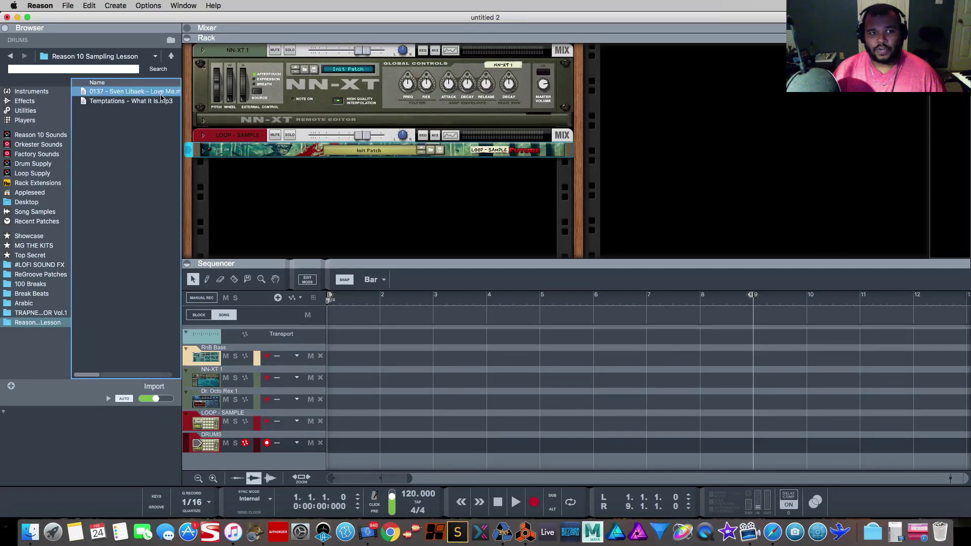
pyautogui.moveTo(144, 96); pyautogui.dragTo(432, 462)
pyautogui.click(125, 399)
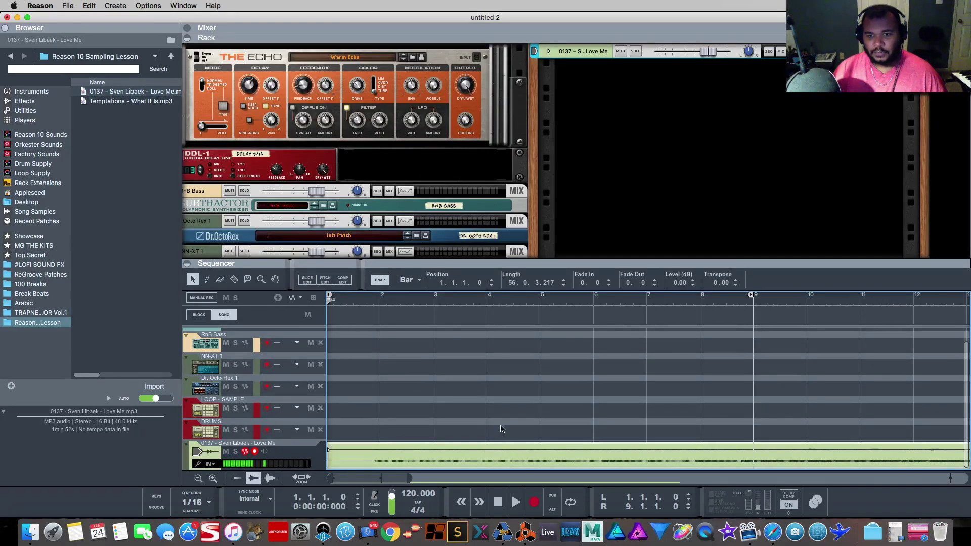
# Move the playback position to bar 7 and deselect the audio clip
pyautogui.hscroll(15, 501, 428)
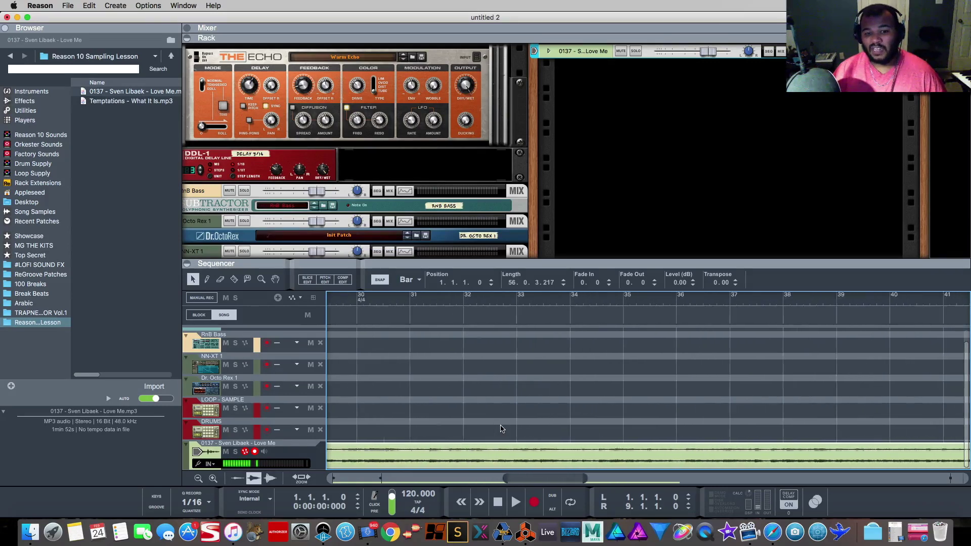
pyautogui.hscroll(-15, 500, 429)
pyautogui.click(453, 302)
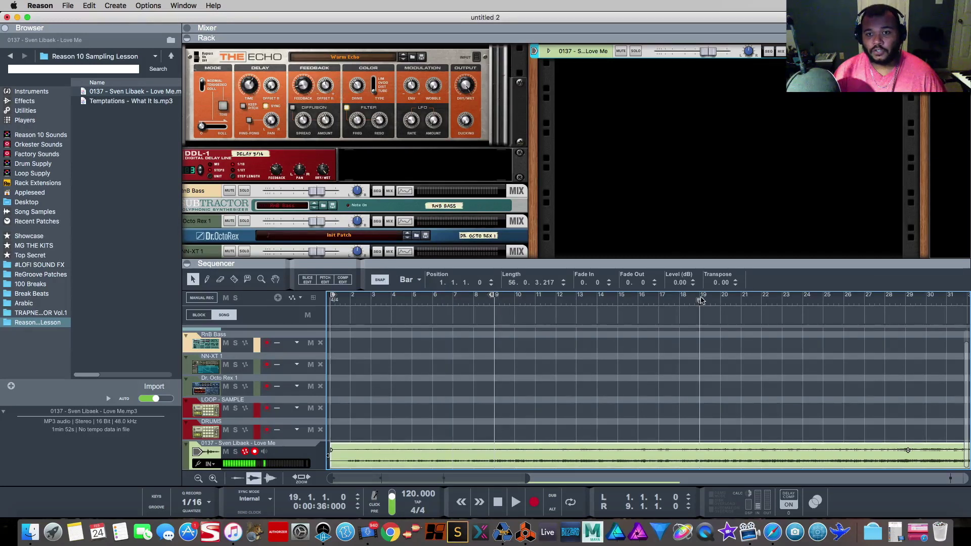
pyautogui.keyDown('super'); pyautogui.click(494, 298); pyautogui.keyUp('super')
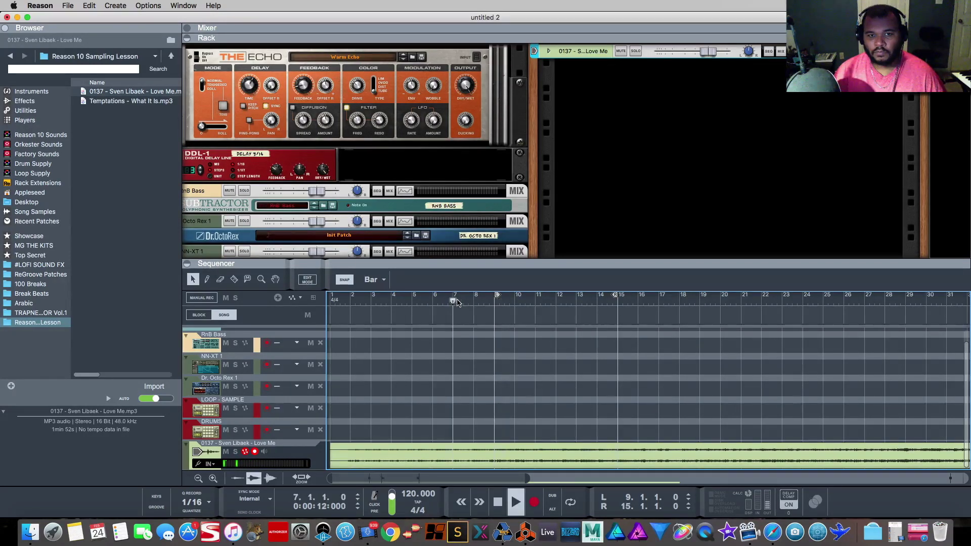
# Play from bar 7 and tap the tempo until it settles at 90 BPM
pyautogui.press('space')
pyautogui.press('space')
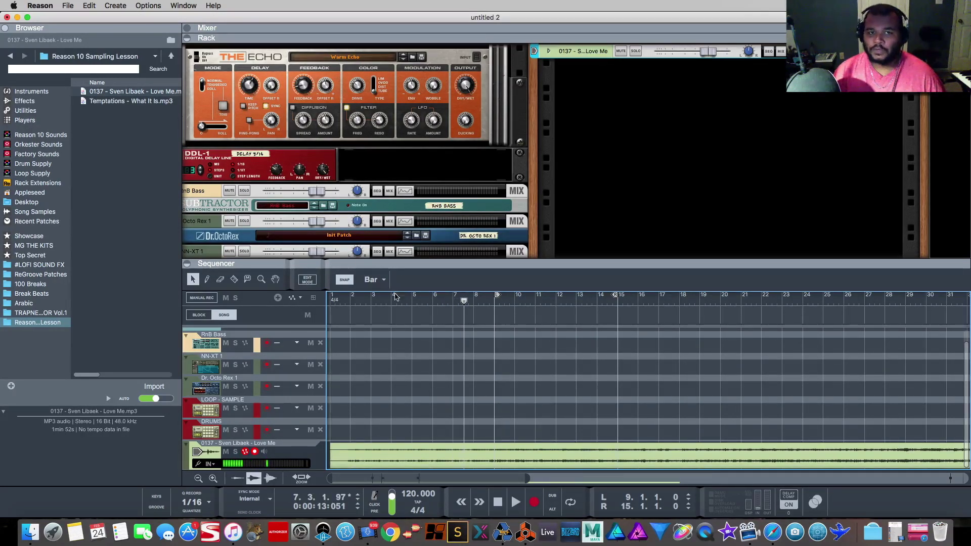
pyautogui.moveTo(481, 298); pyautogui.dragTo(467, 300)
pyautogui.keyDown('super'); pyautogui.click(466, 300); pyautogui.keyUp('super')
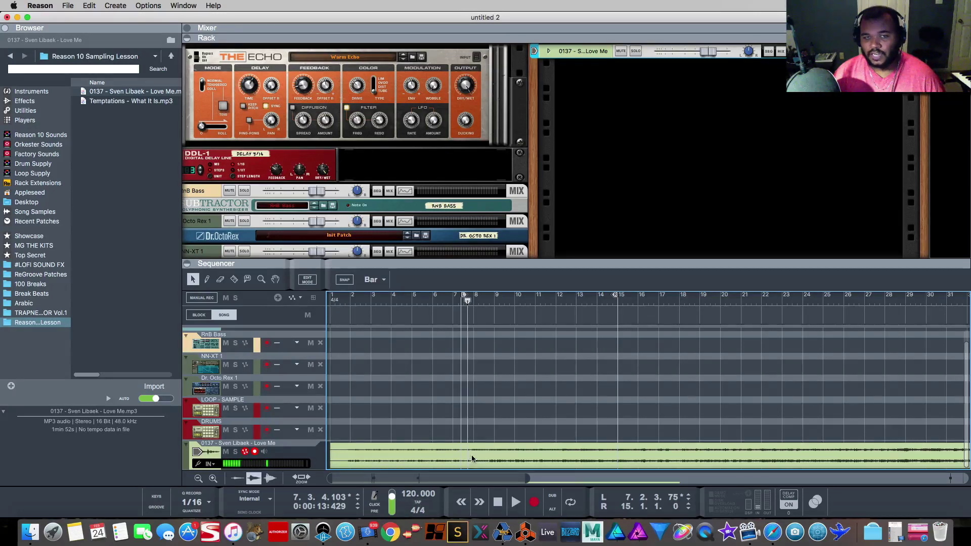
pyautogui.click(417, 503)
pyautogui.click(417, 503)
pyautogui.click(417, 503)
pyautogui.click(417, 503)
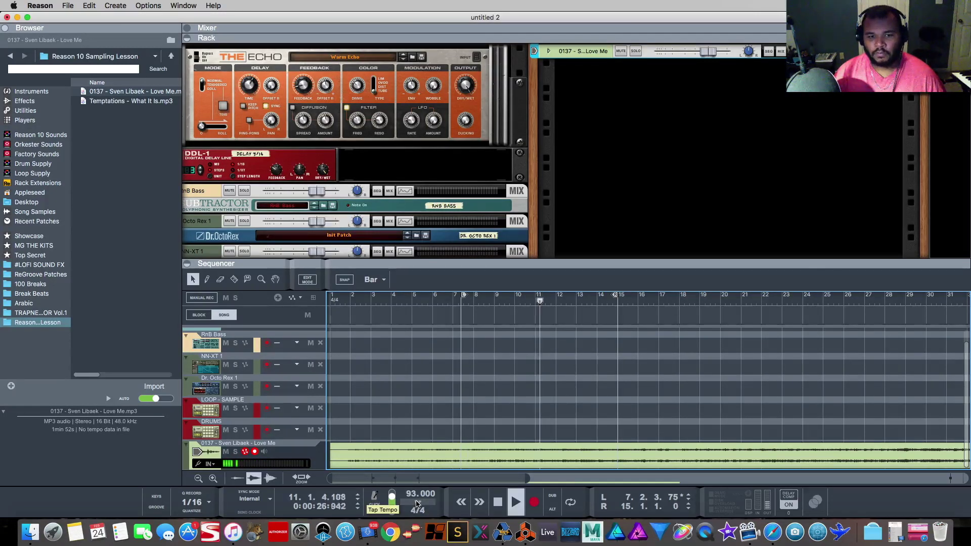
pyautogui.click(417, 503)
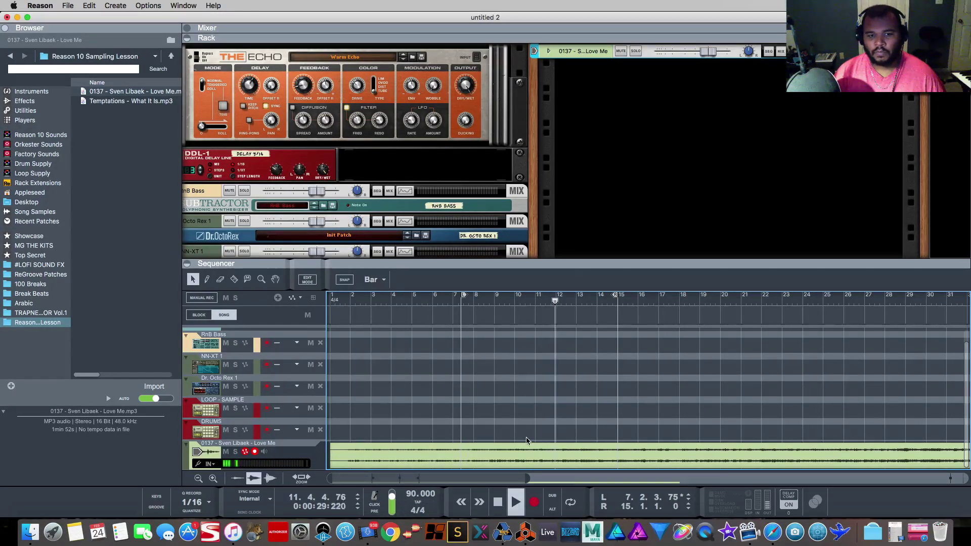
# Zoom in, enlarge the tracks, loop bars 8–14 and stop playback
pyautogui.click(269, 477)
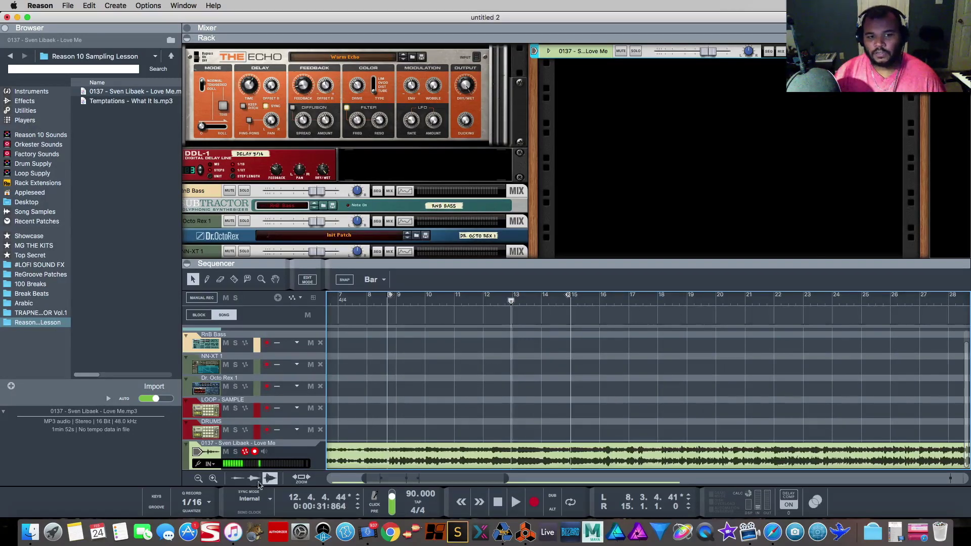
pyautogui.click(213, 478)
pyautogui.scroll(-3, 506, 425)
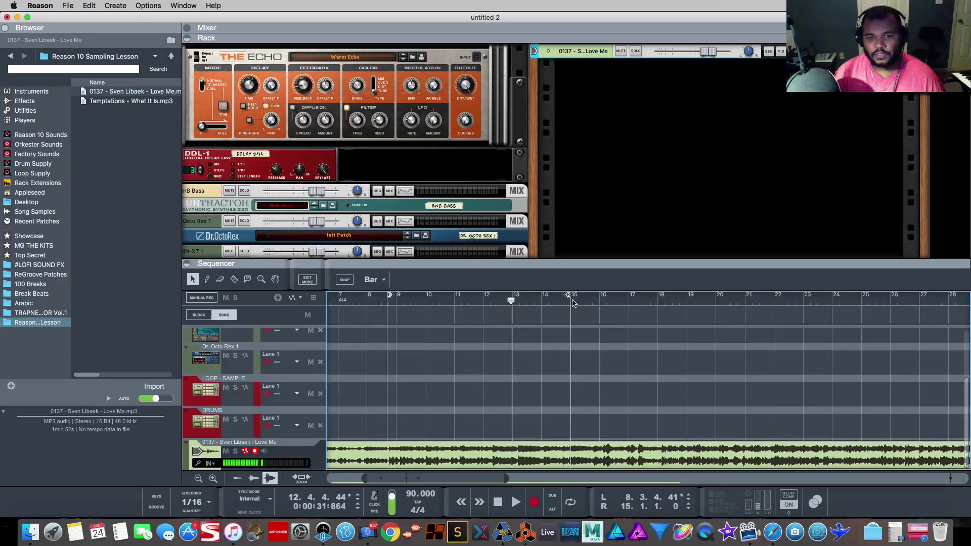
pyautogui.click(570, 502)
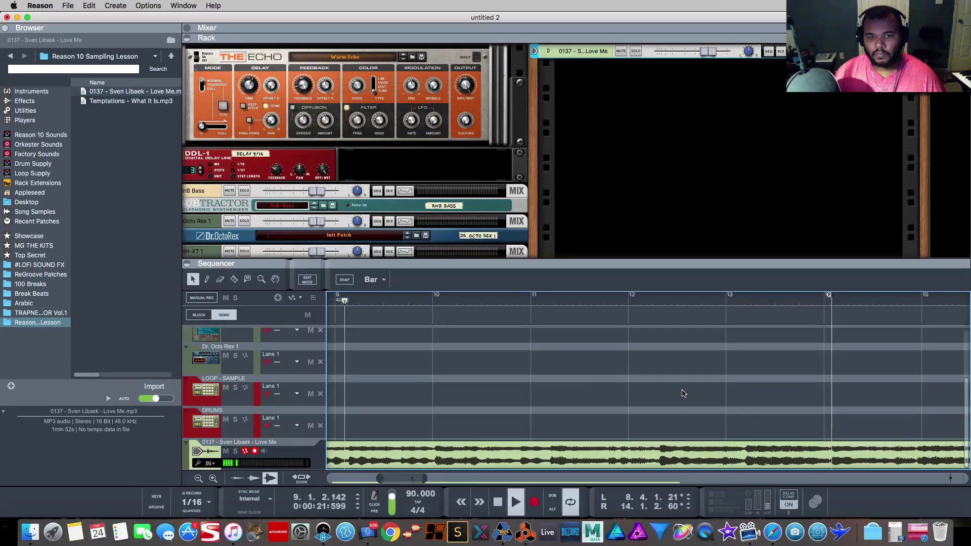
pyautogui.press('space')
# Razor-split the Love Me clip at both loop locators and delete the outer pieces
pyautogui.hscroll(-3, 580, 390)
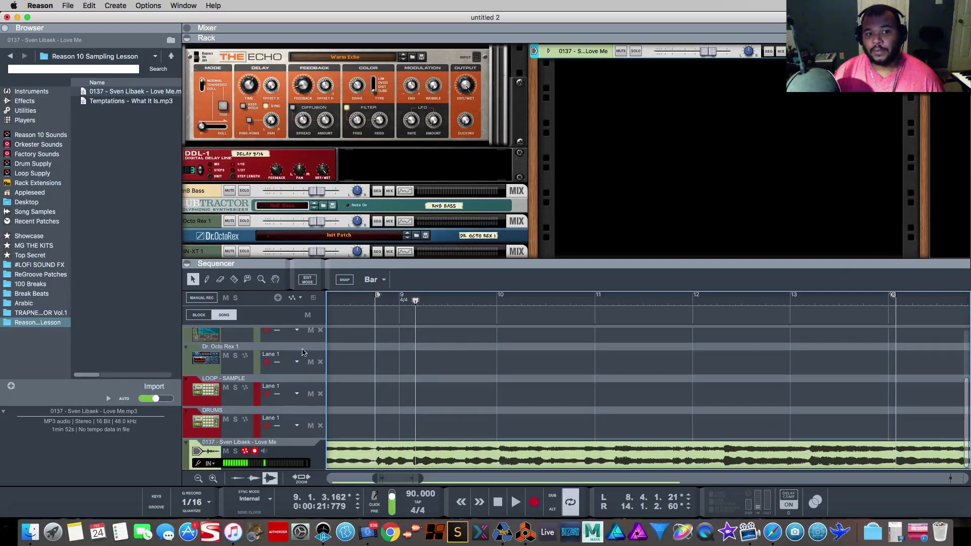
pyautogui.click(234, 280)
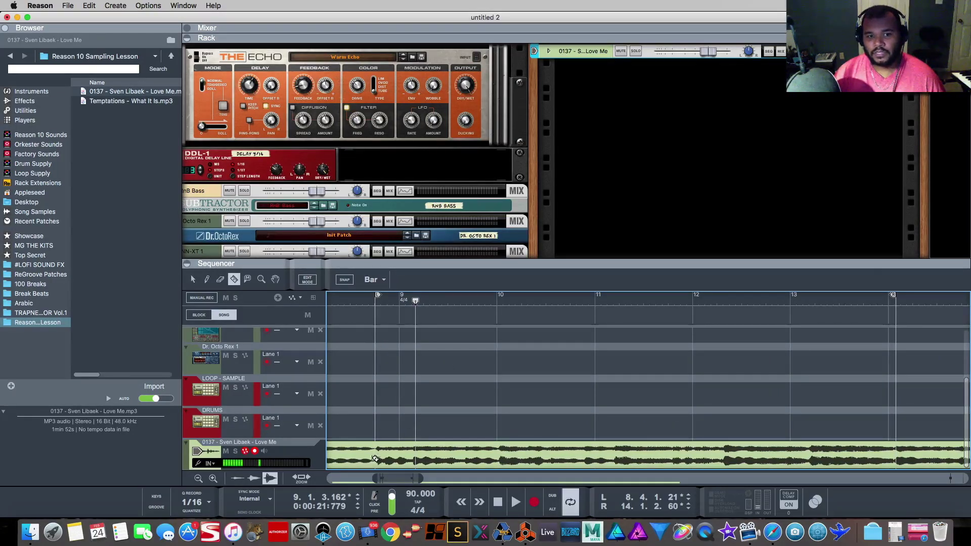
pyautogui.click(374, 458)
pyautogui.click(894, 458)
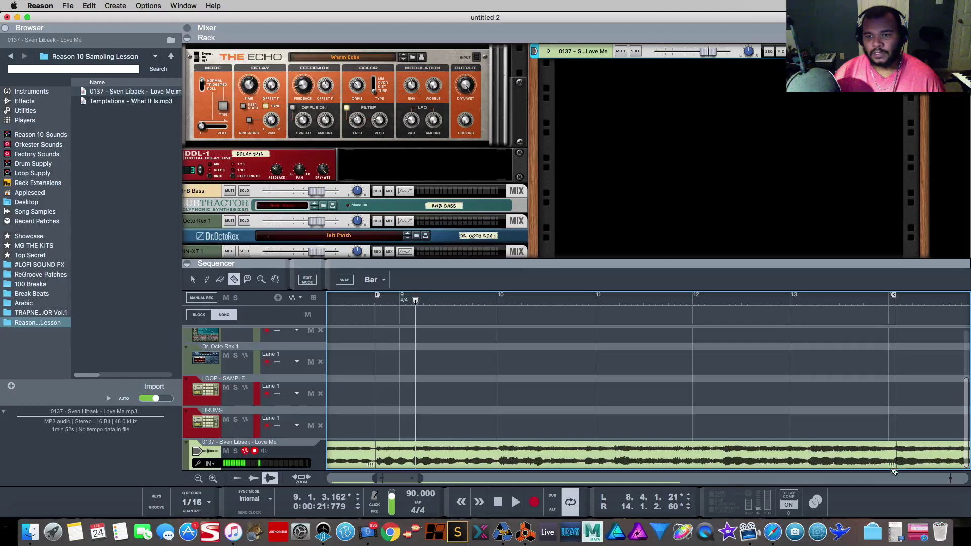
pyautogui.click(192, 279)
pyautogui.click(353, 451)
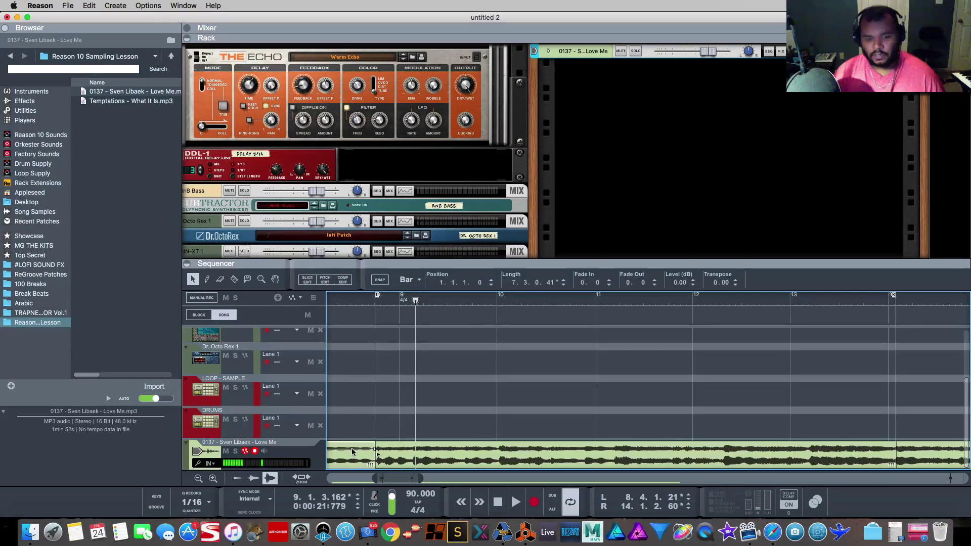
pyautogui.press('Delete')
pyautogui.click(935, 458)
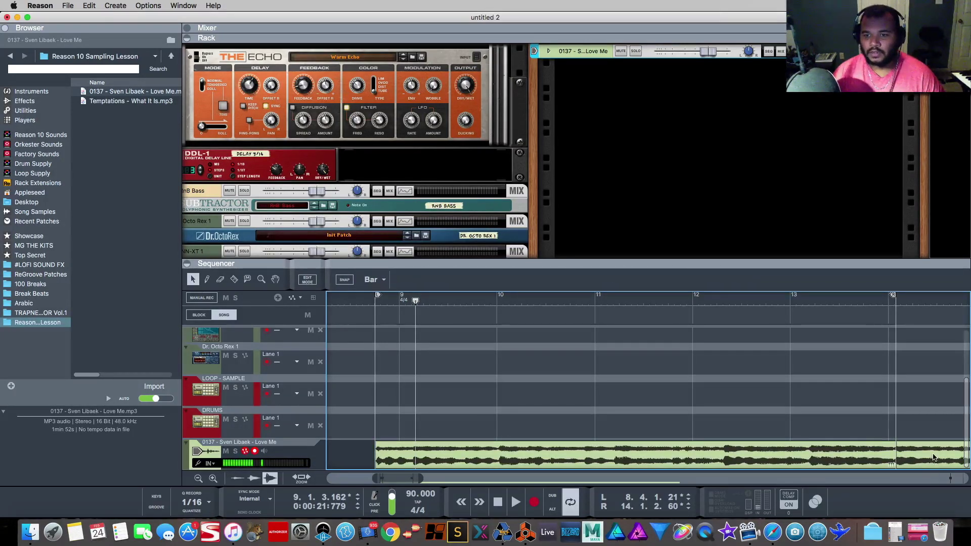
pyautogui.press('Delete')
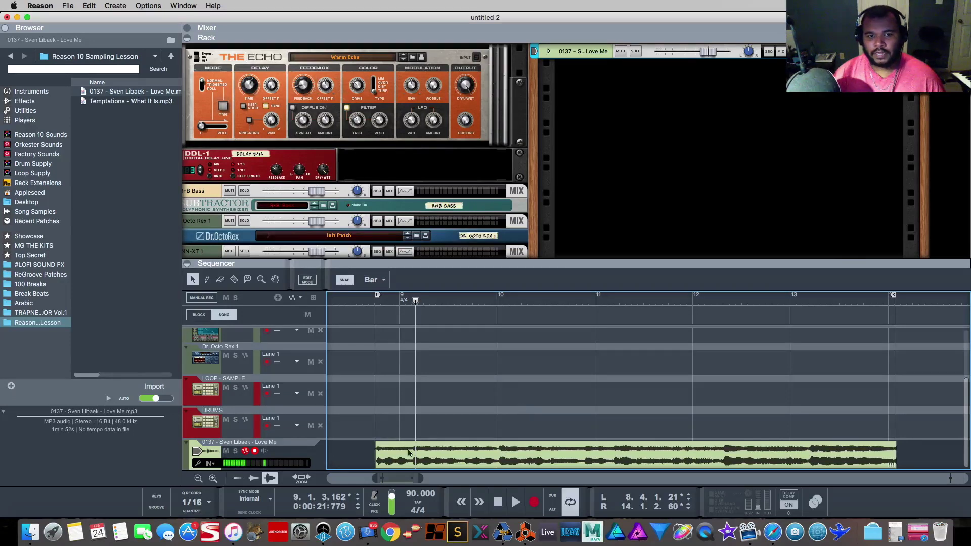
# Move the clip to bar 9, end the loop and clip at bar 13, and play it looped
pyautogui.moveTo(419, 458); pyautogui.dragTo(443, 458)
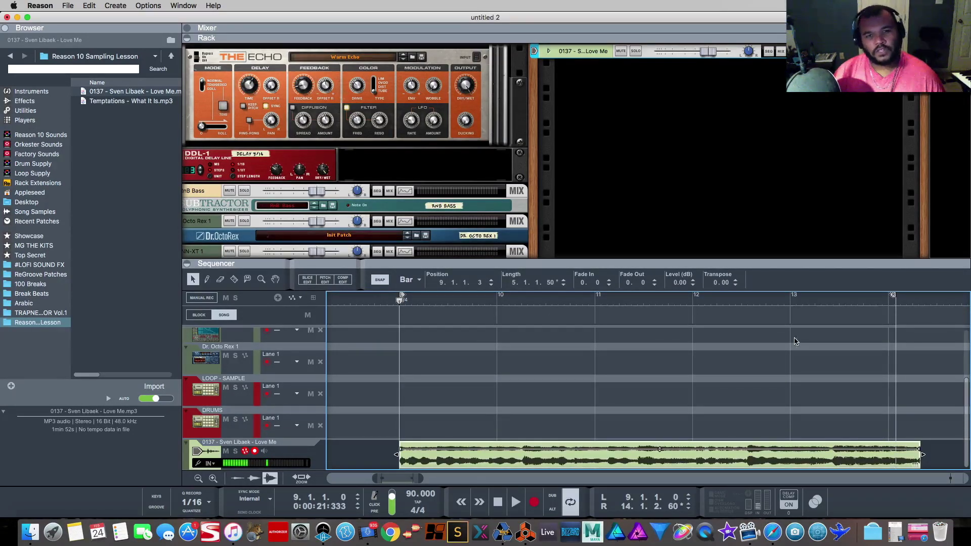
pyautogui.moveTo(890, 304); pyautogui.dragTo(787, 303)
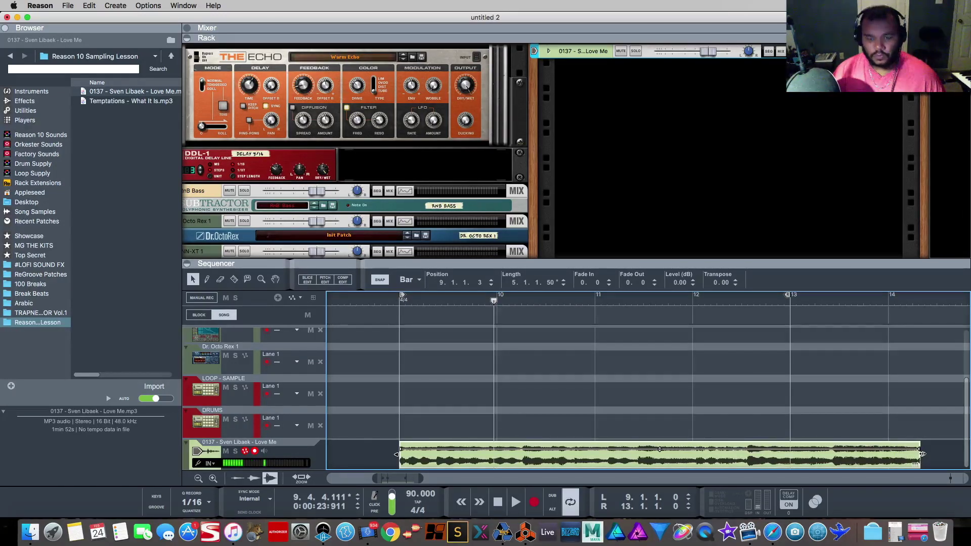
pyautogui.moveTo(920, 454); pyautogui.dragTo(746, 457)
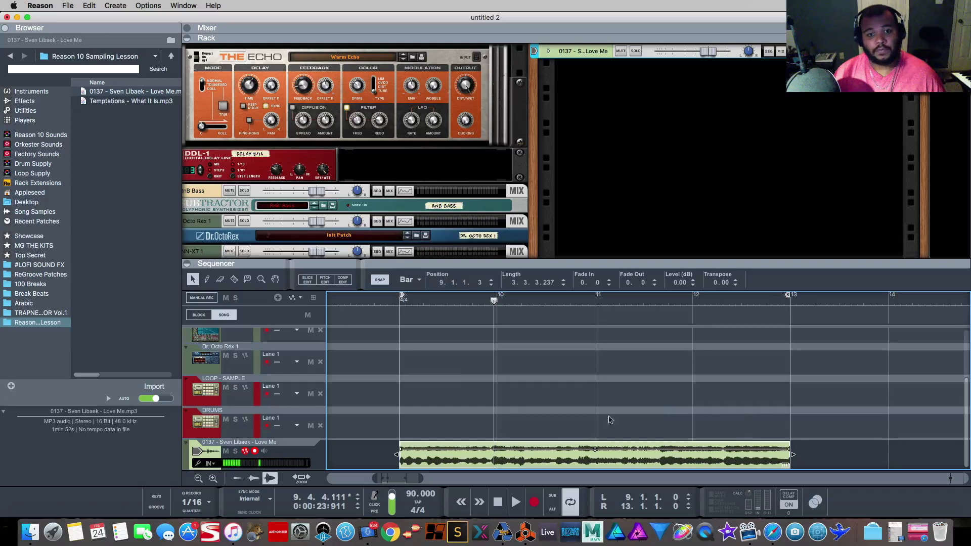
pyautogui.click(403, 309)
pyautogui.press('space')
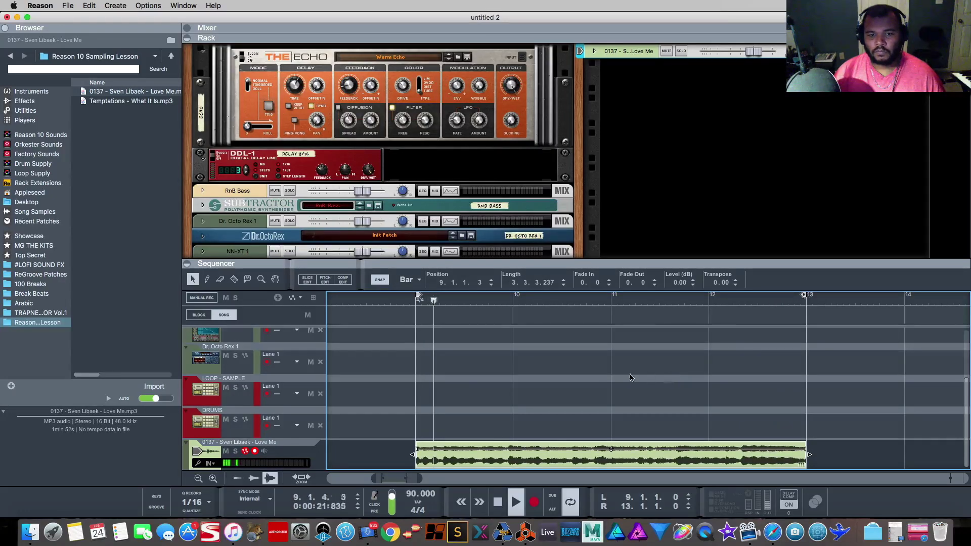
# Stop playback, nudge one slice point later in the clip editor, and bring up the clip's actions
pyautogui.press('space')
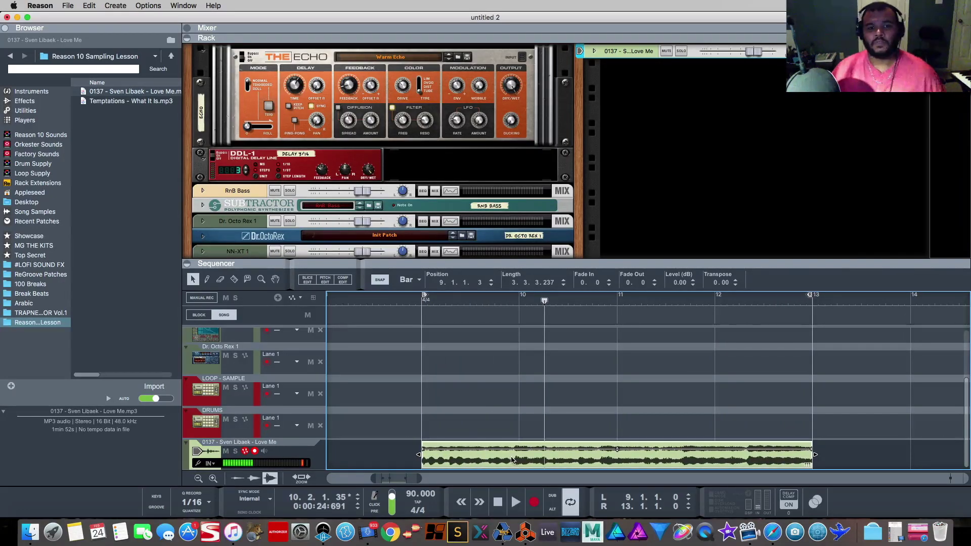
pyautogui.doubleClick(522, 460)
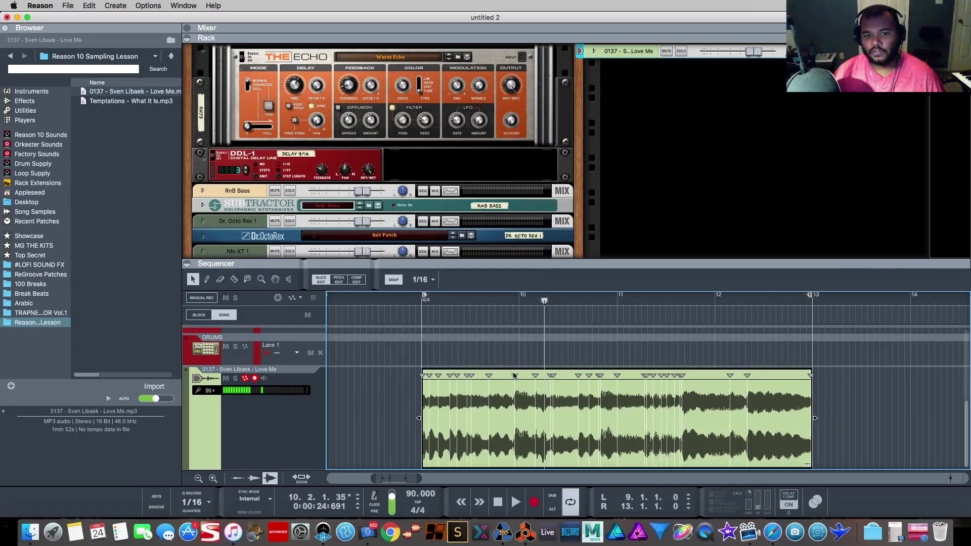
pyautogui.moveTo(515, 374); pyautogui.dragTo(513, 375)
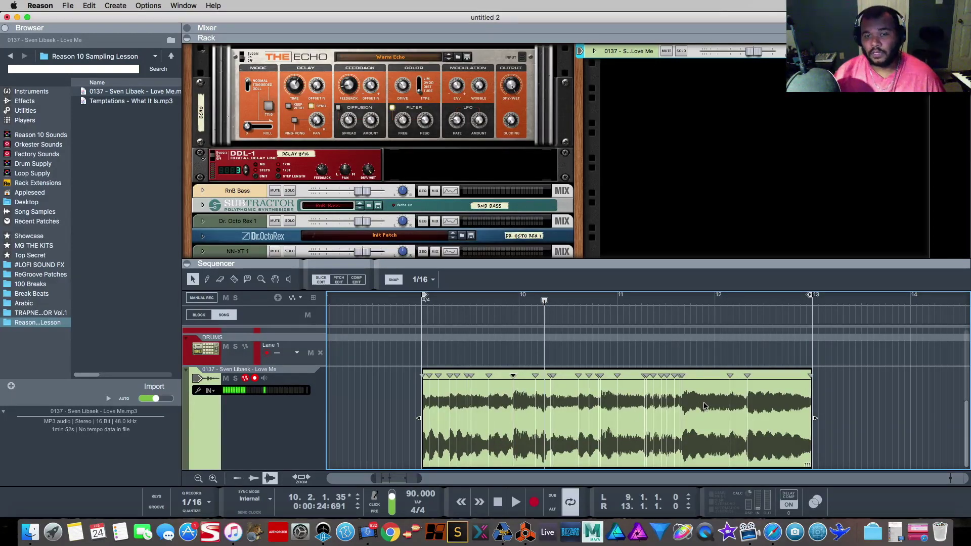
pyautogui.rightClick(630, 412)
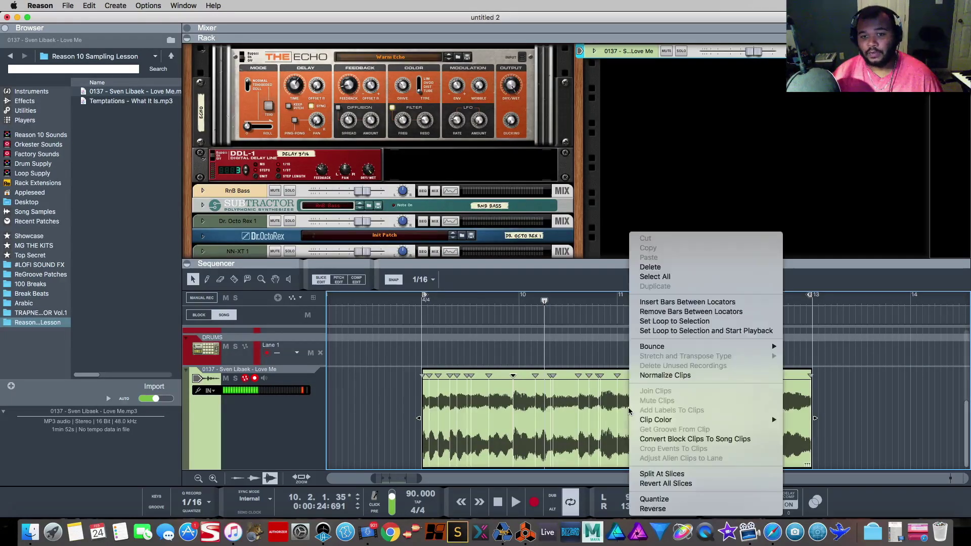
pyautogui.moveTo(707, 346)
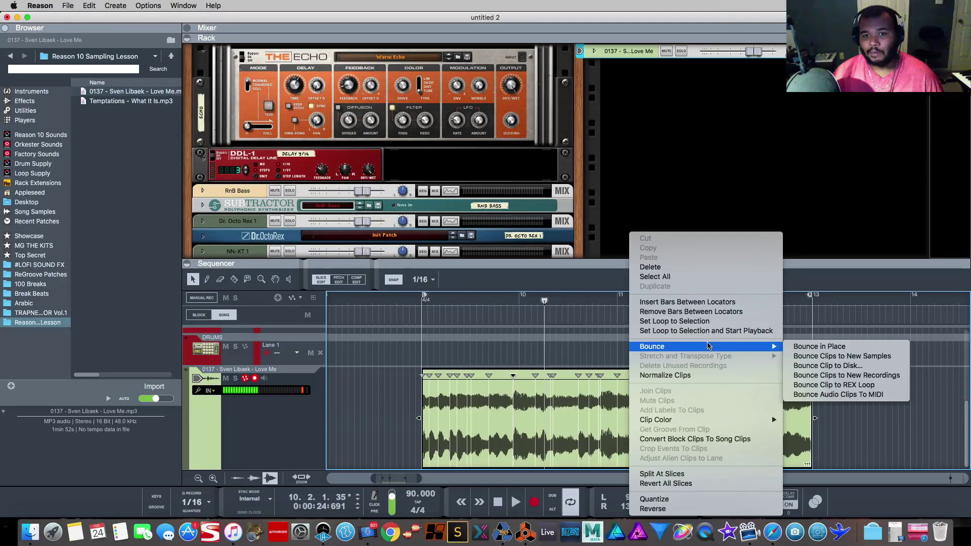
# Bounce the clip to a REX loop and to a new sample Love Me 2, then expand the NN-XT editor
pyautogui.click(854, 387)
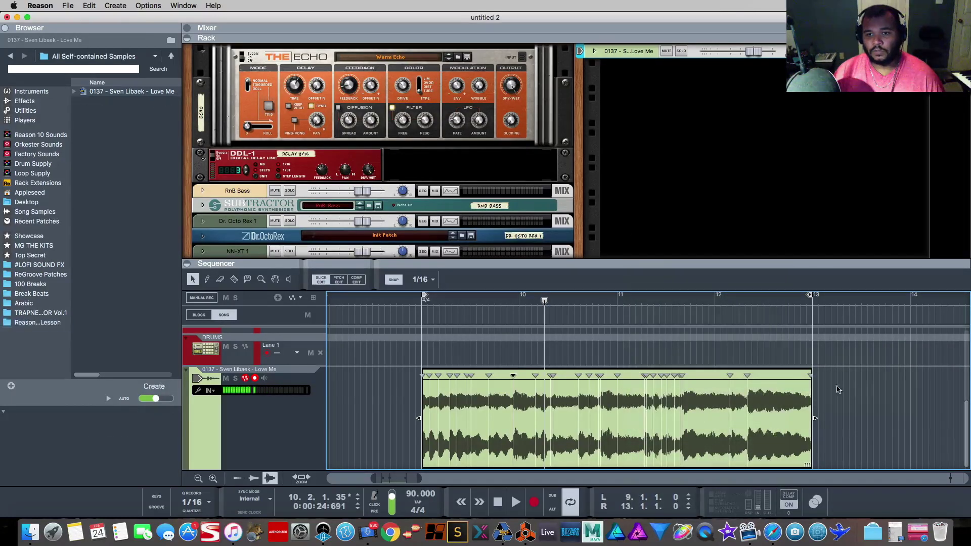
pyautogui.rightClick(700, 403)
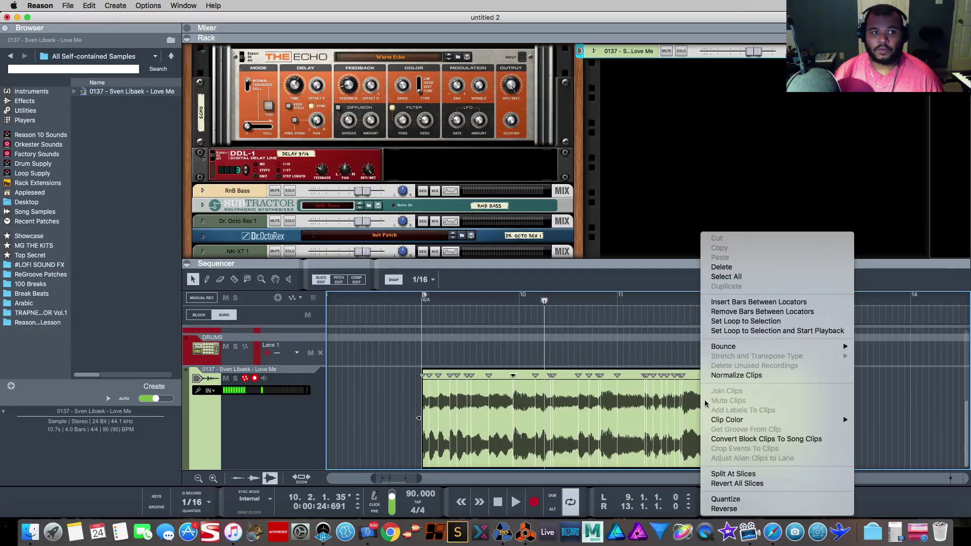
pyautogui.moveTo(771, 346)
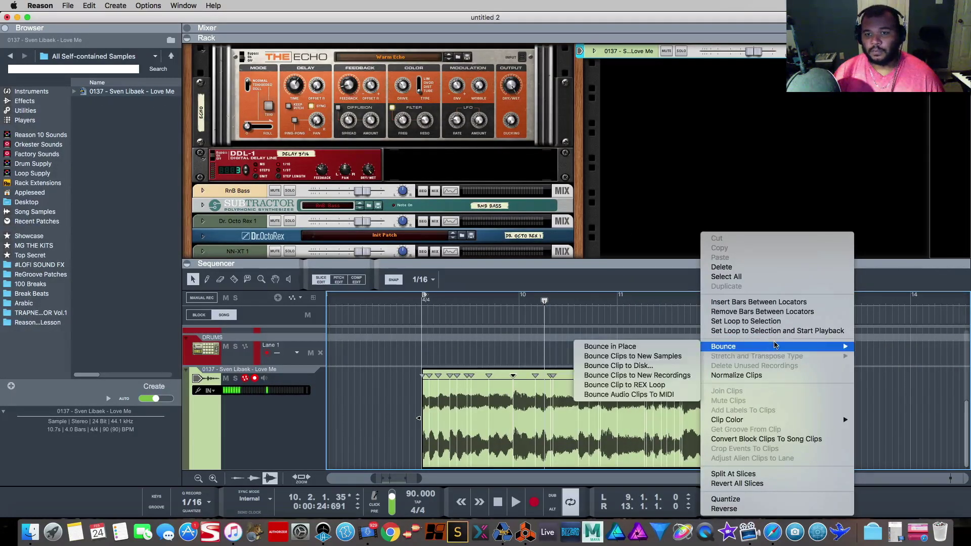
pyautogui.click(664, 357)
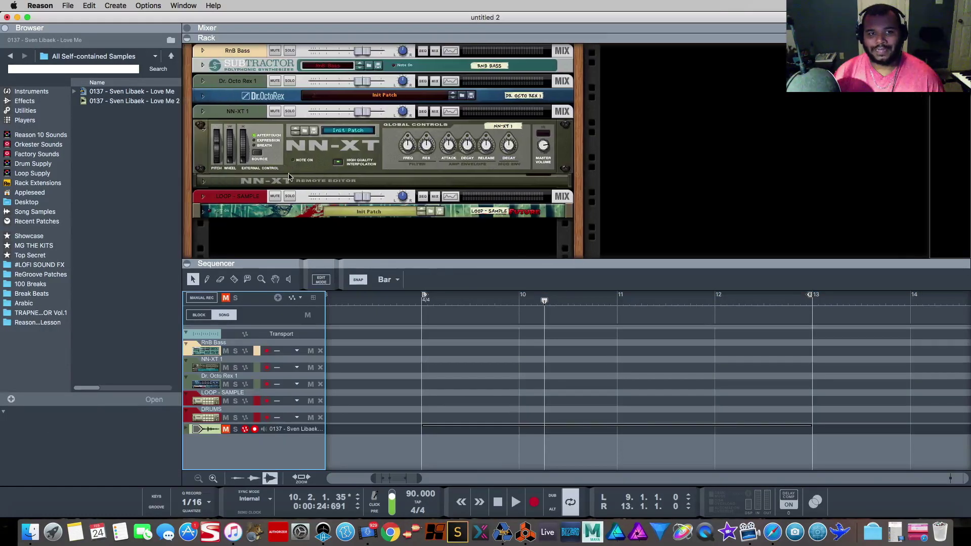
pyautogui.click(203, 181)
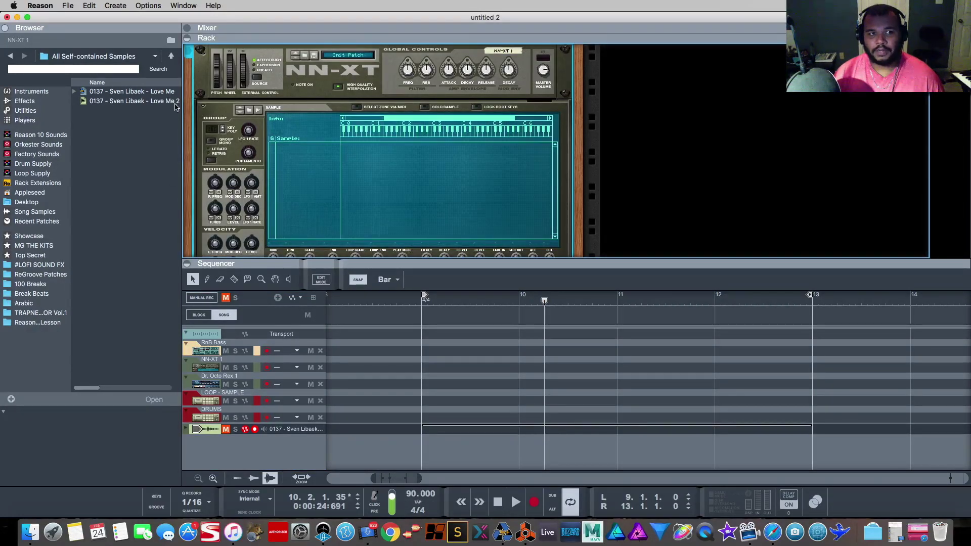
# Load the Love Me 2 sample into the NN-XT and arm the NN-XT 1 track
pyautogui.click(140, 103)
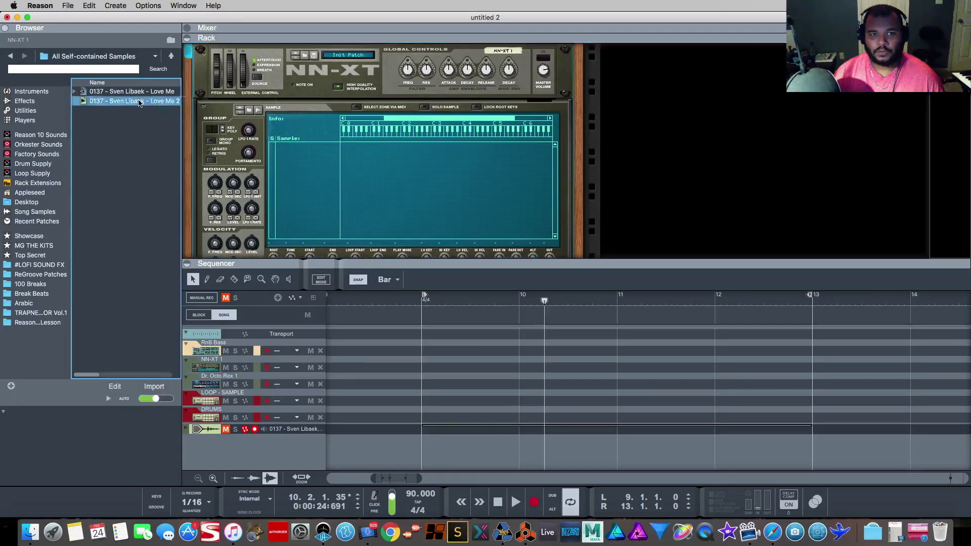
pyautogui.moveTo(140, 103); pyautogui.dragTo(380, 159)
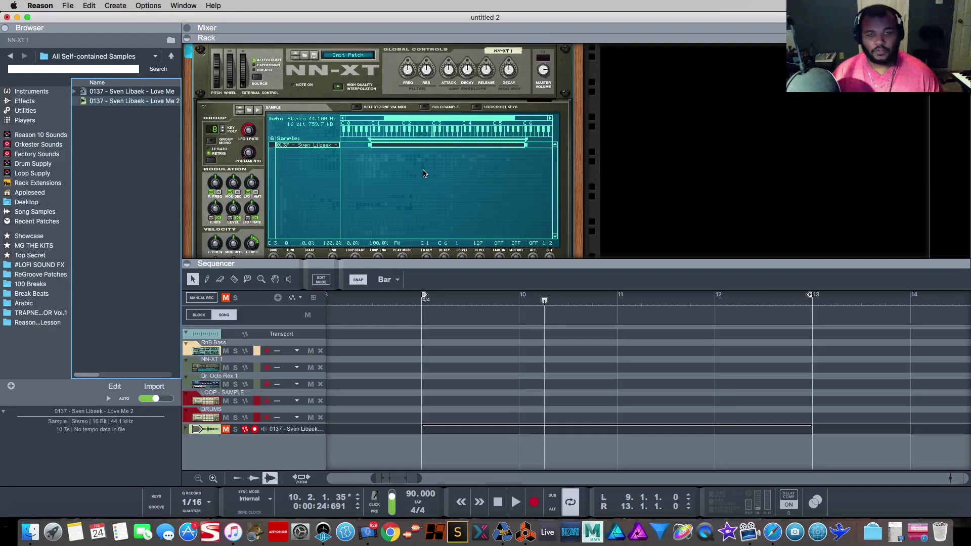
pyautogui.click(409, 189)
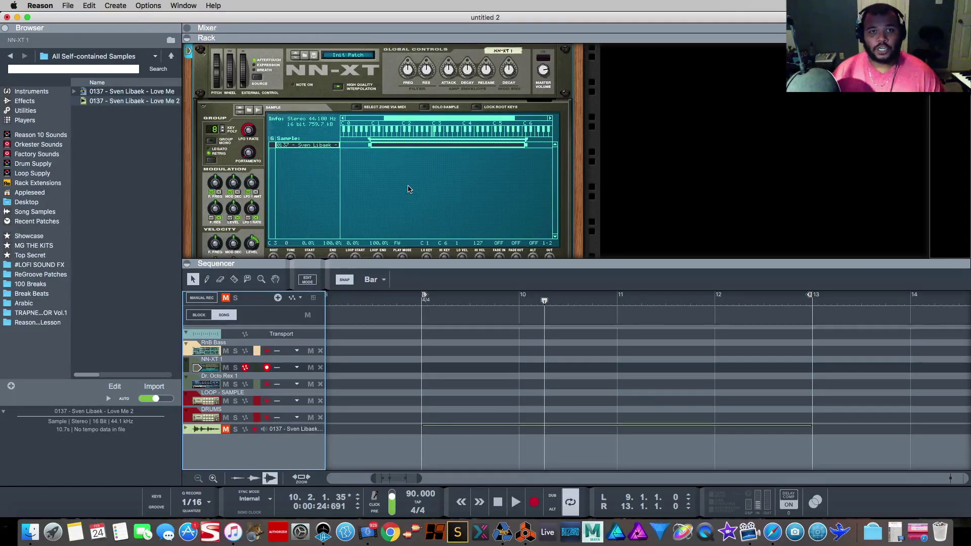
# Duplicate the sample zone and narrow both zones to key ranges around C3 and D3
pyautogui.rightClick(312, 147)
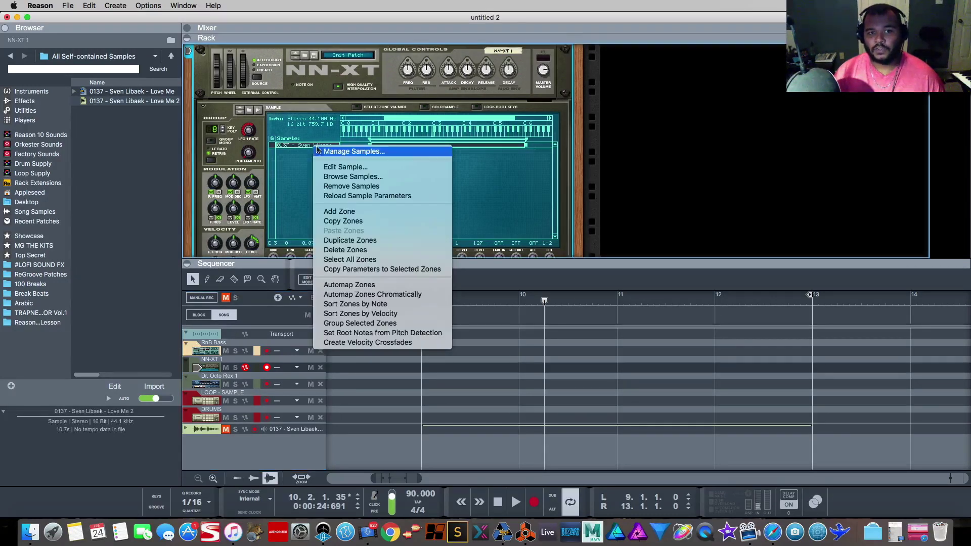
pyautogui.click(377, 241)
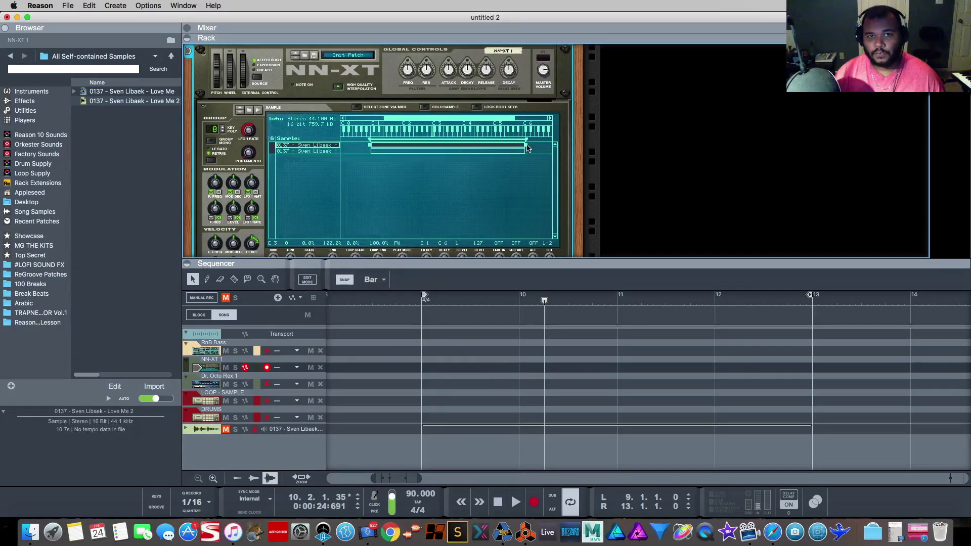
pyautogui.moveTo(526, 147); pyautogui.dragTo(437, 146)
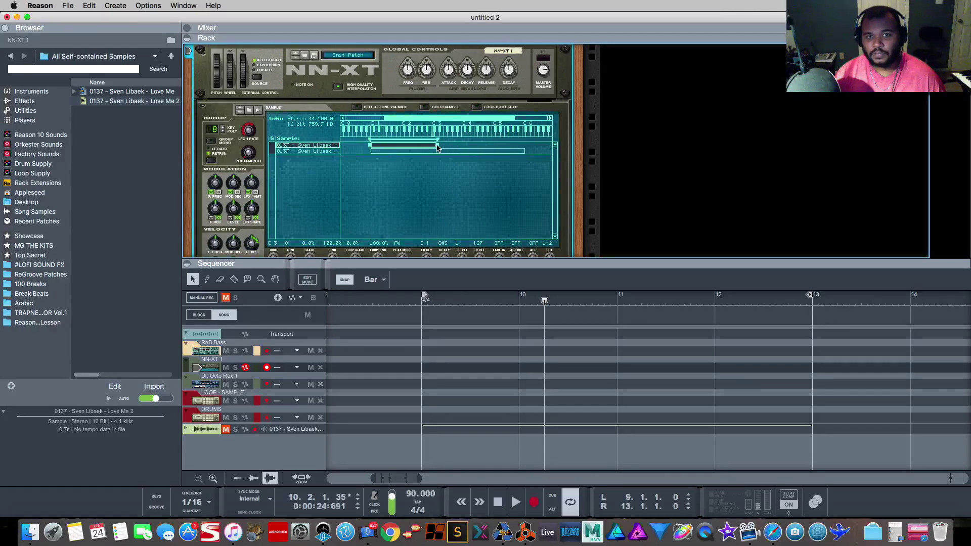
pyautogui.click(375, 152)
pyautogui.moveTo(369, 151); pyautogui.dragTo(433, 151)
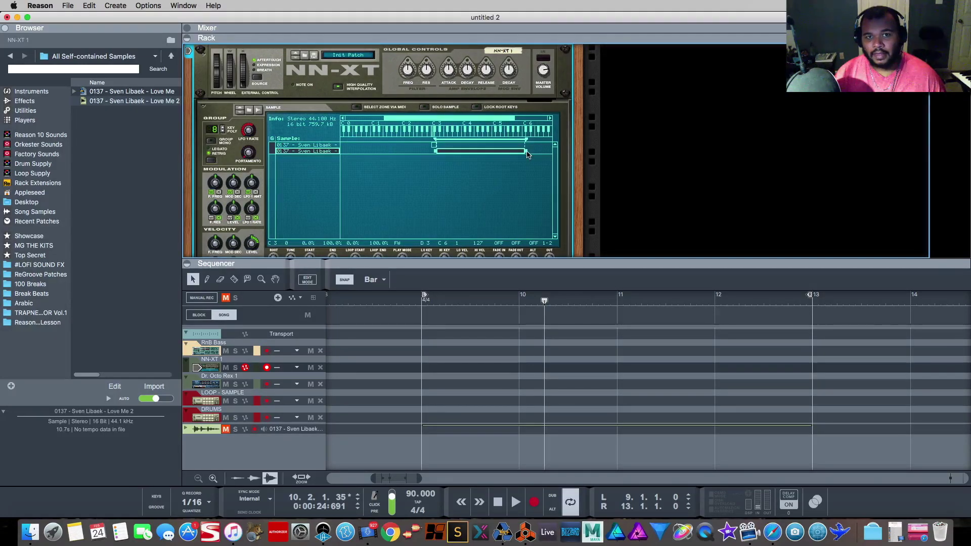
pyautogui.moveTo(526, 152); pyautogui.dragTo(438, 151)
pyautogui.scroll(-1, 434, 144)
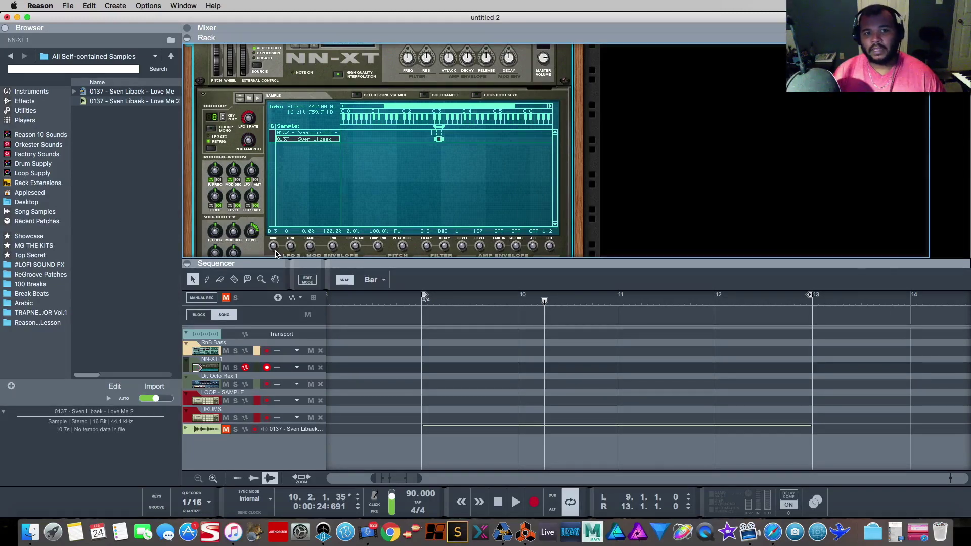
# Set the second zone's Sample Start to about 48% and change the group polyphony
pyautogui.scroll(-1, 298, 236)
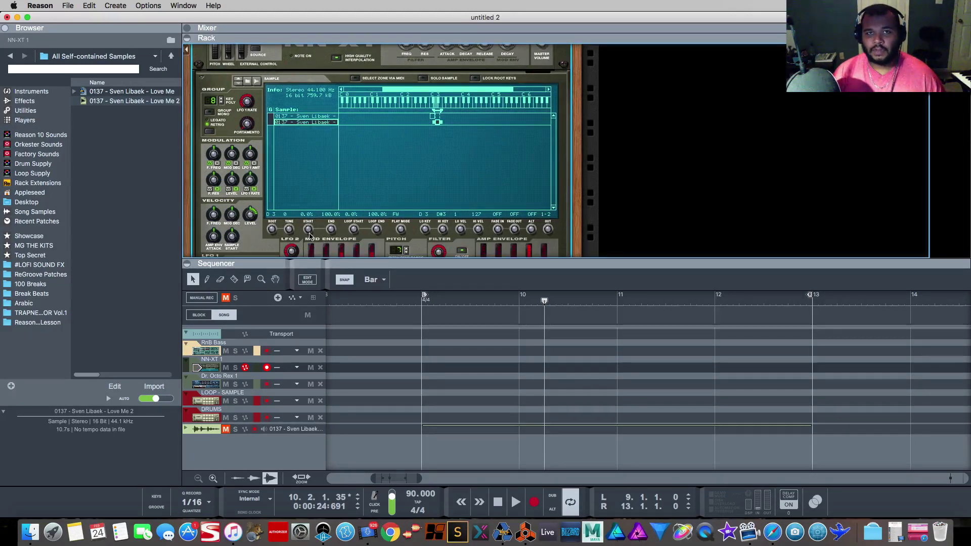
pyautogui.moveTo(309, 234)
pyautogui.mouseDown()
pyautogui.moveTo(326, 188)
pyautogui.moveTo(315, 220)
pyautogui.mouseUp()
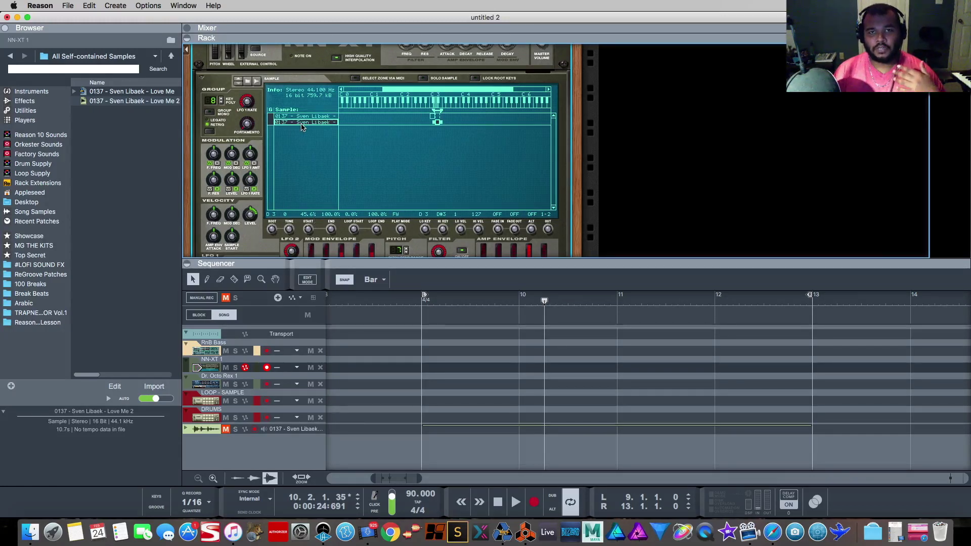
pyautogui.click(221, 103)
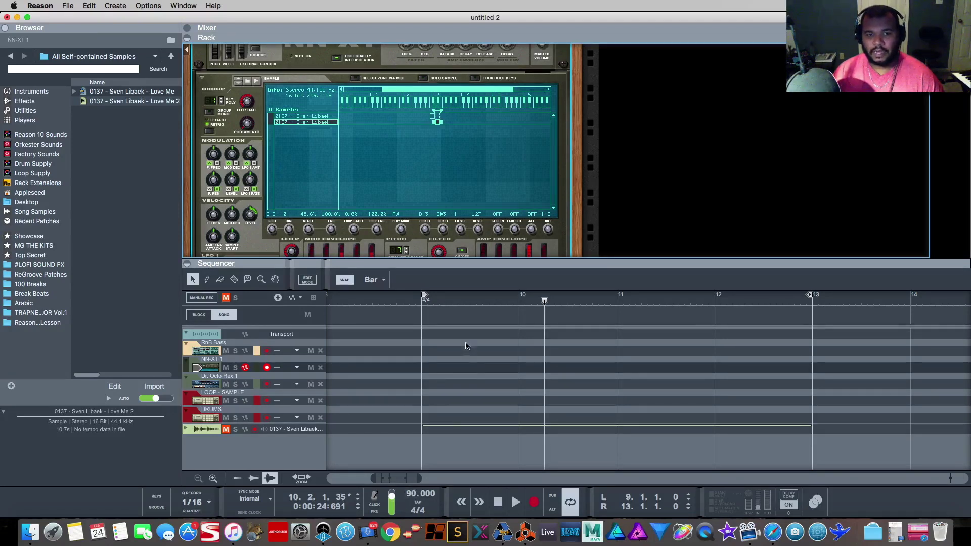
# Put the playhead at bar 9 and the R locator at bar 11, then record a two-bar NN-XT 1 clip
pyautogui.hscroll(-1, 506, 329)
pyautogui.moveTo(546, 302); pyautogui.dragTo(424, 300)
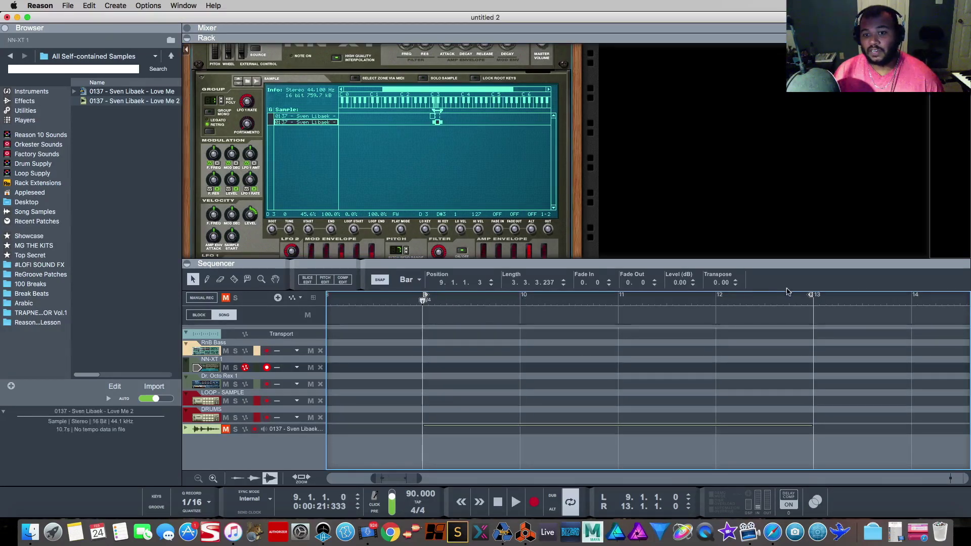
pyautogui.moveTo(810, 295); pyautogui.dragTo(616, 298)
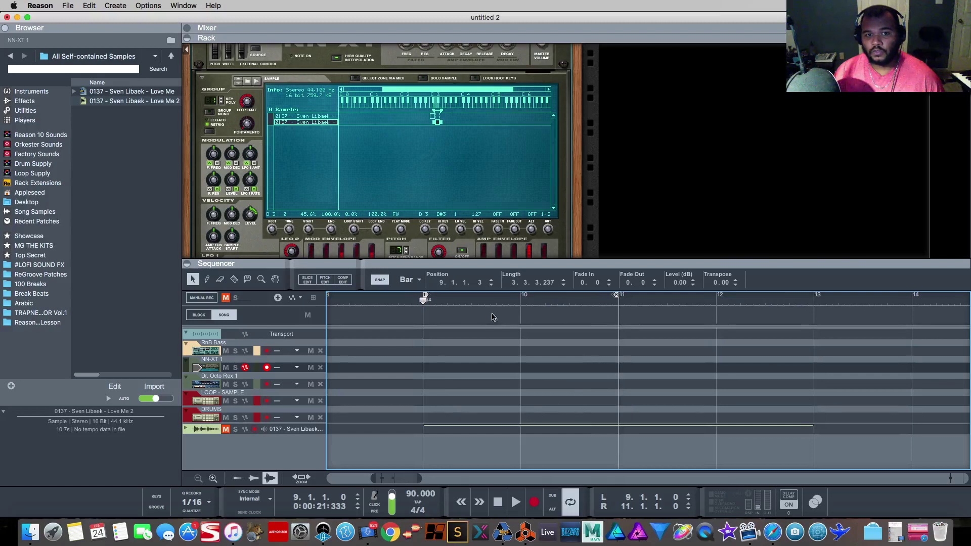
pyautogui.click(534, 503)
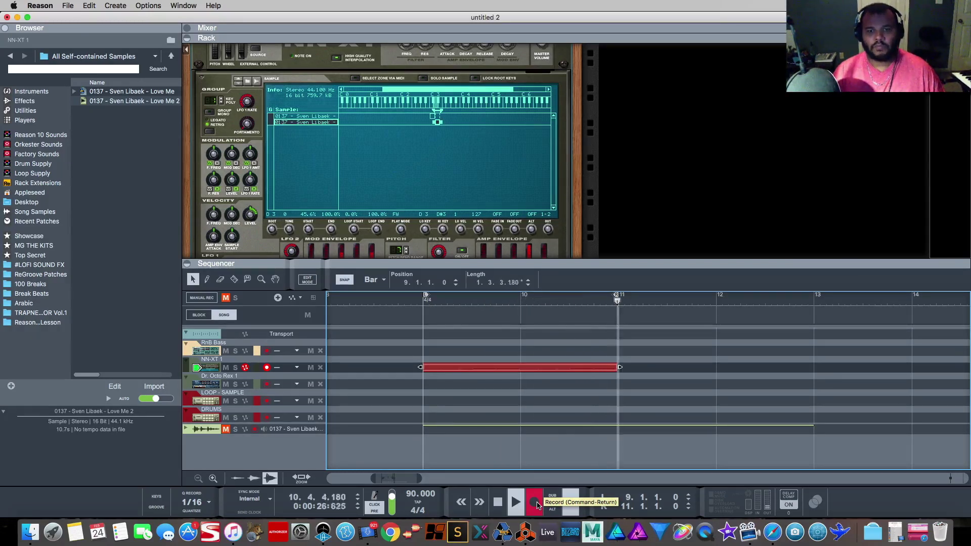
pyautogui.click(535, 503)
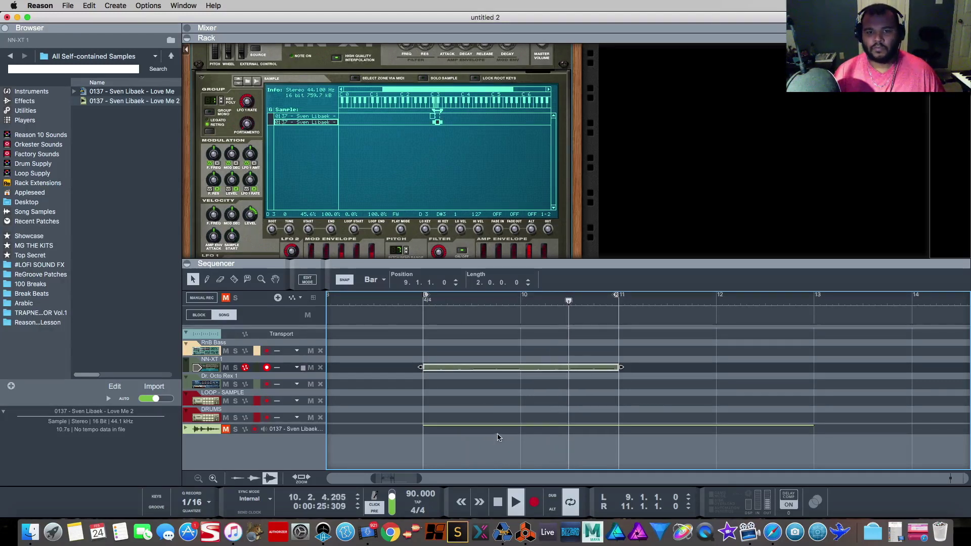
pyautogui.press('space')
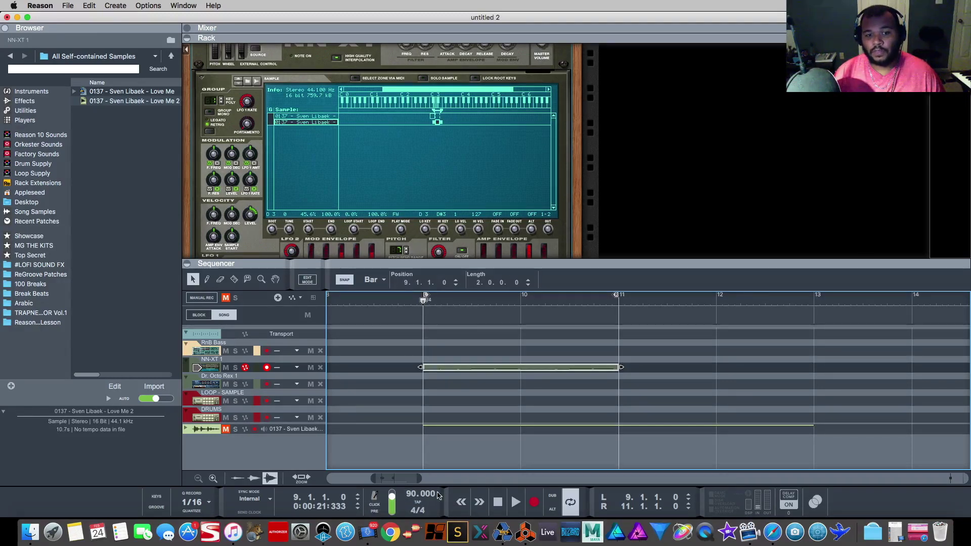
pyautogui.press('space')
pyautogui.moveTo(424, 495); pyautogui.dragTo(411, 513)
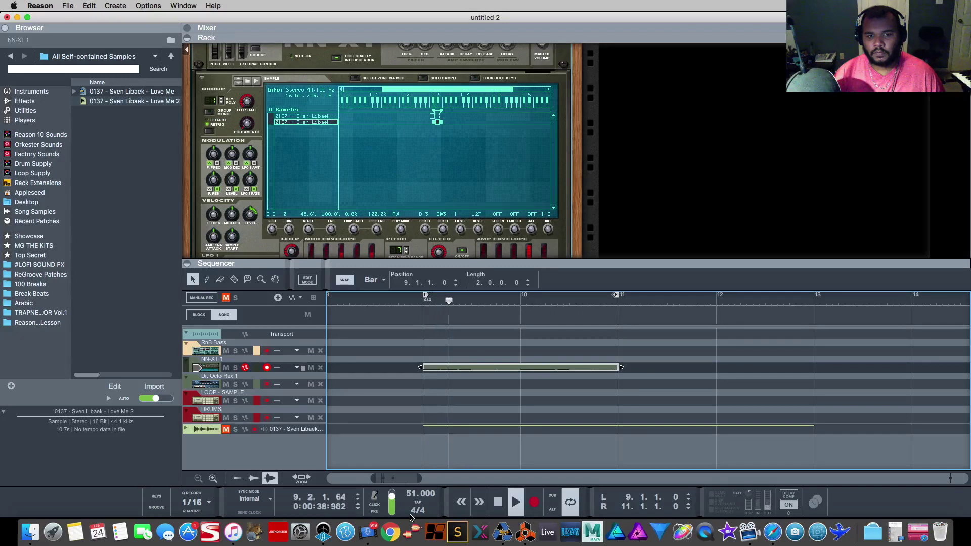
pyautogui.press('space')
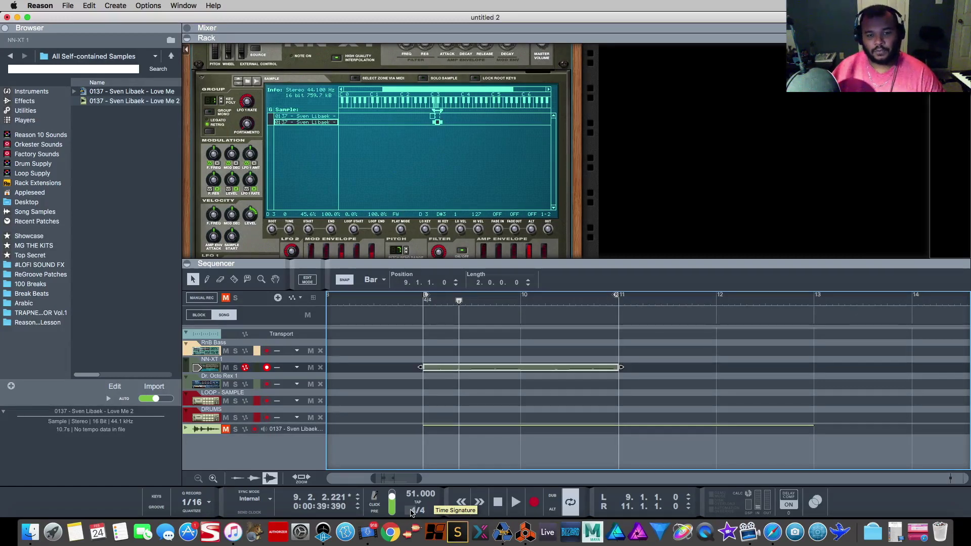
pyautogui.moveTo(412, 494); pyautogui.dragTo(430, 408)
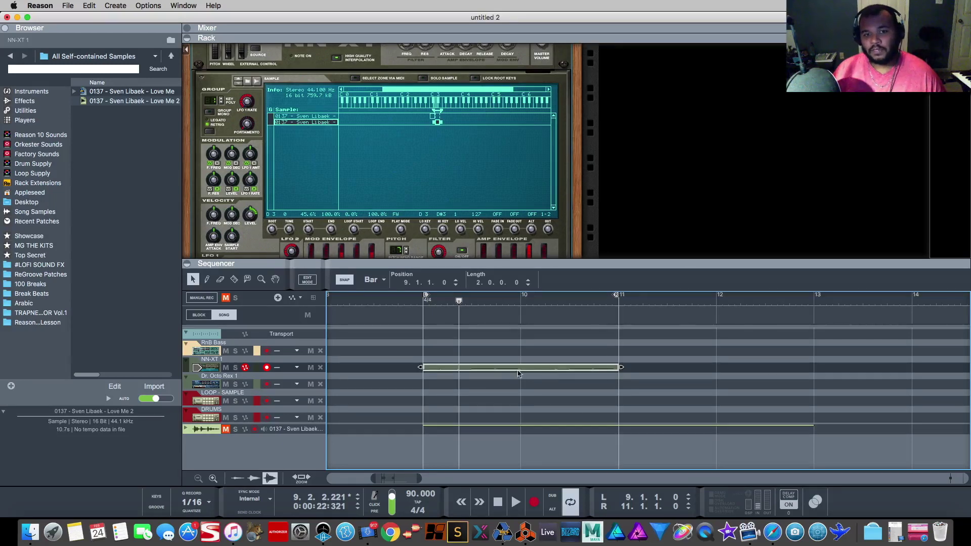
# Add Temptations - What It Is.mp3 from the Reason 10 Sampling Lesson folder as a new audio track
pyautogui.scroll(5, 407, 206)
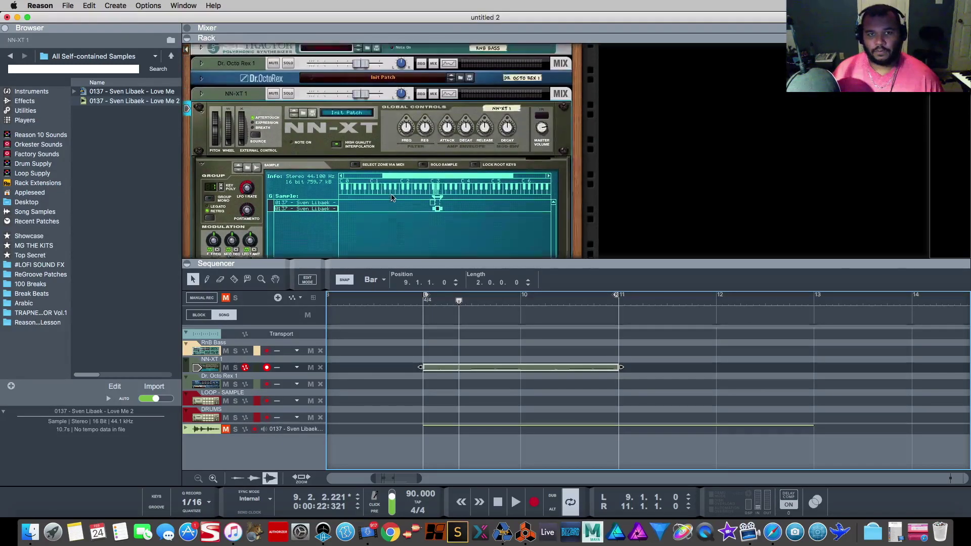
pyautogui.click(201, 117)
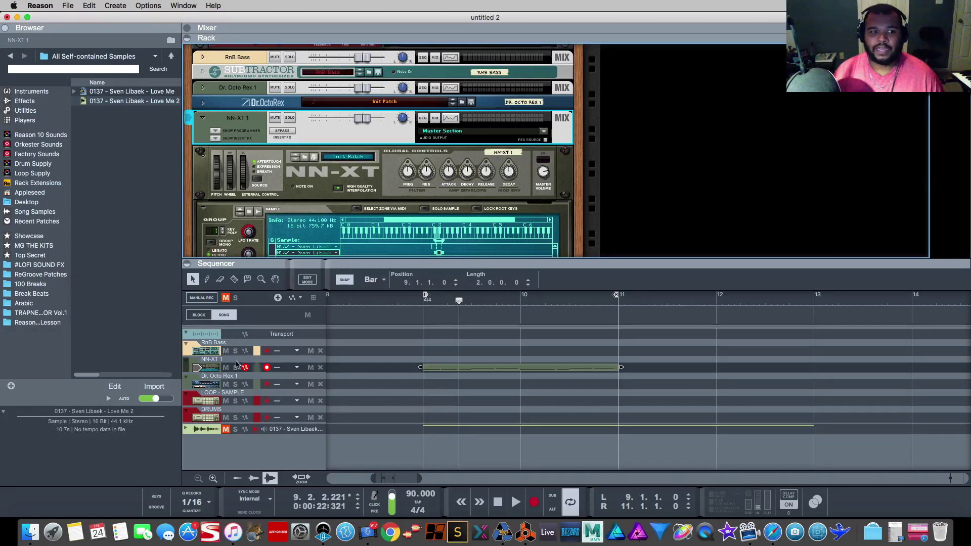
pyautogui.click(37, 322)
pyautogui.click(133, 101)
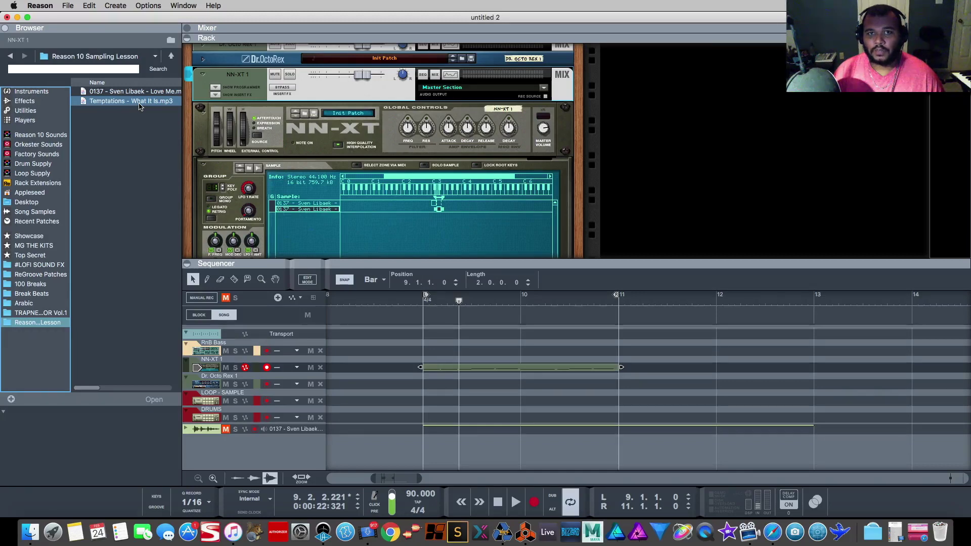
pyautogui.moveTo(139, 107); pyautogui.dragTo(384, 384)
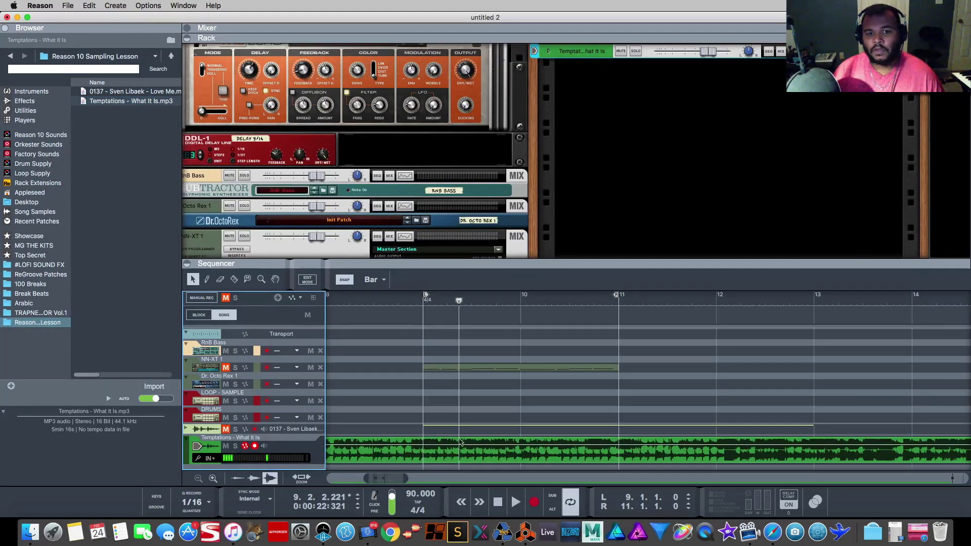
# Select the Temptations clip and play it briefly, then stop
pyautogui.click(492, 458)
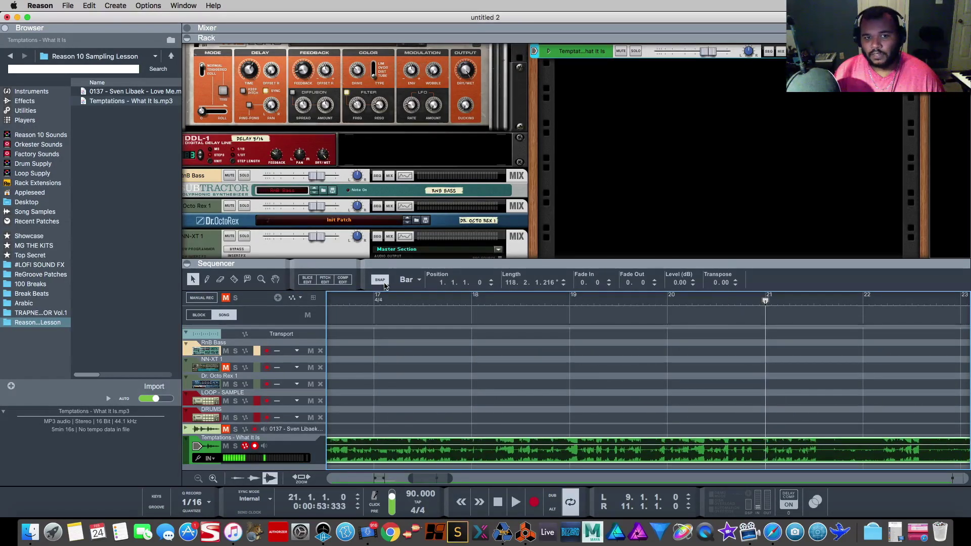
pyautogui.press('space')
pyautogui.press('space')
pyautogui.scroll(-15, 330, 199)
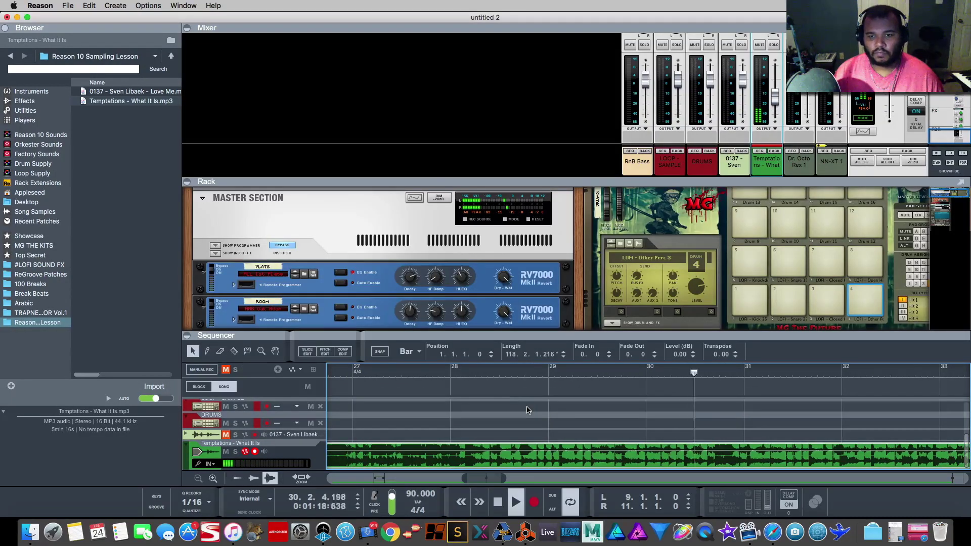
pyautogui.press('space')
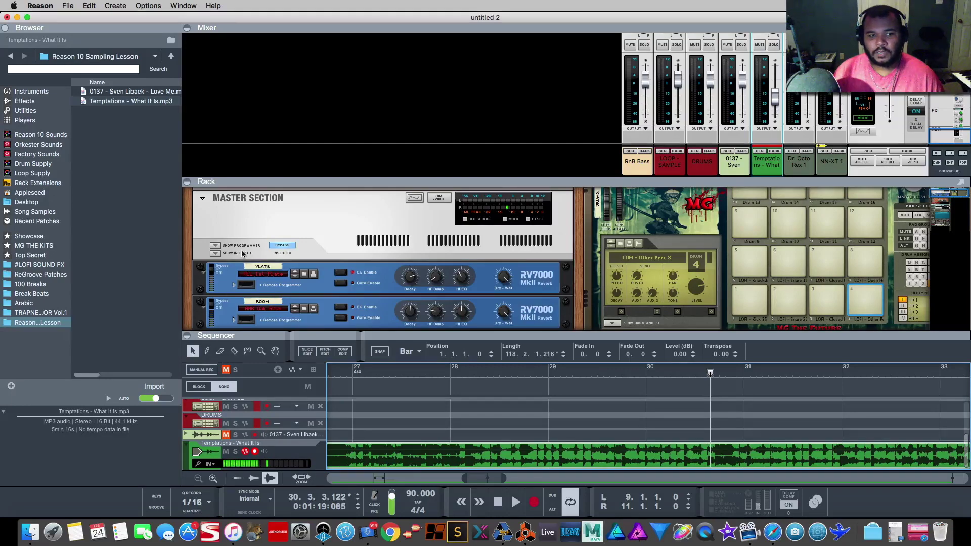
# Collapse the mixer and rack and enlarge the tracks so the sequencer fills the window
pyautogui.click(186, 29)
pyautogui.click(187, 37)
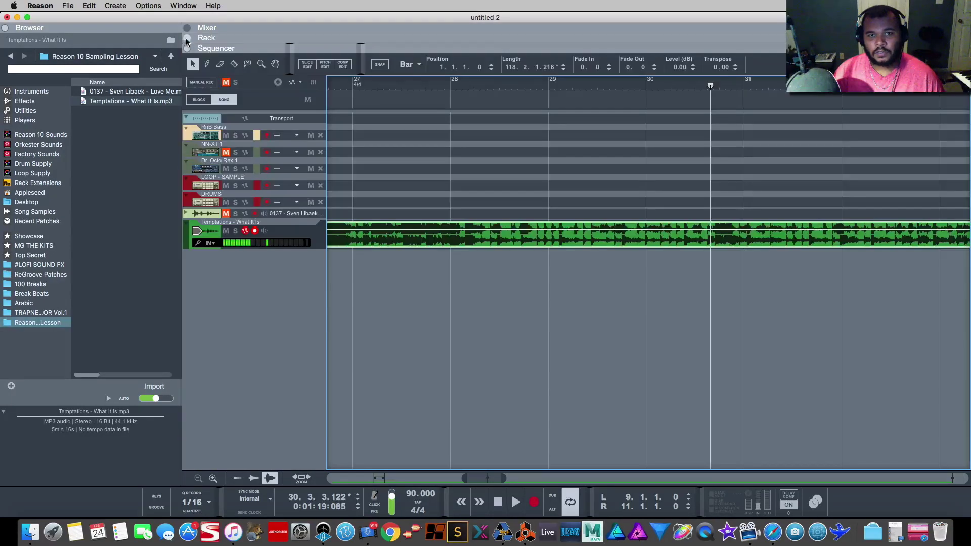
pyautogui.click(212, 478)
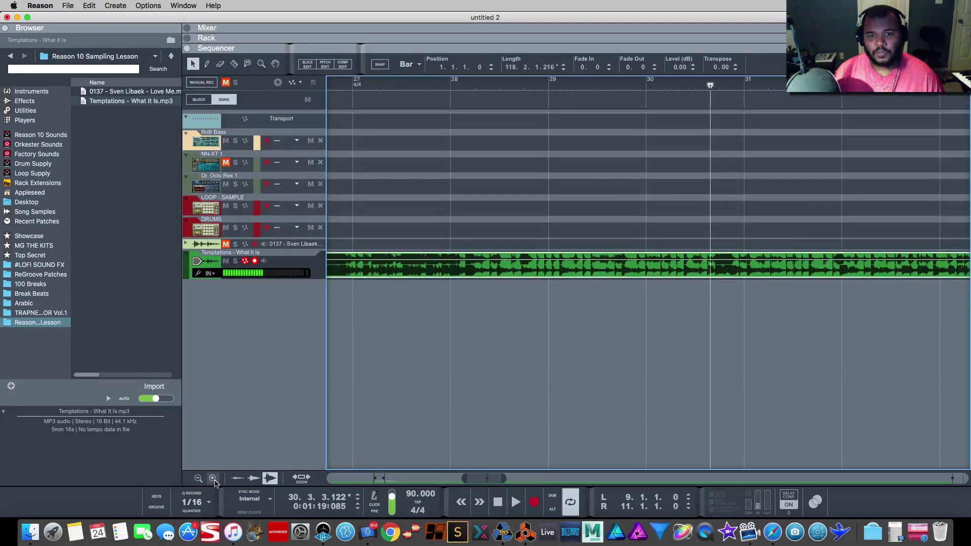
pyautogui.hscroll(-10, 654, 401)
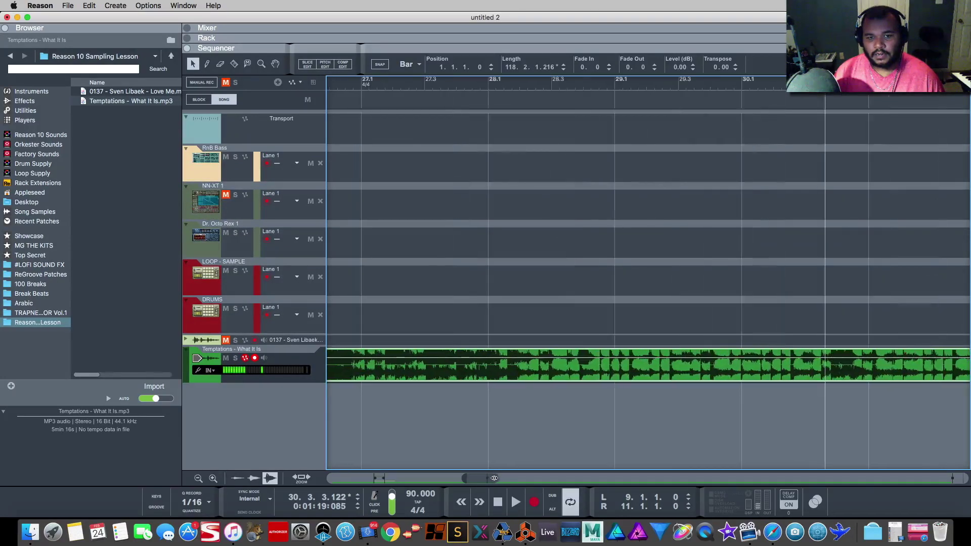
# Play the Temptations sample from bar 9, zoomed in on bars 9–10
pyautogui.click(444, 86)
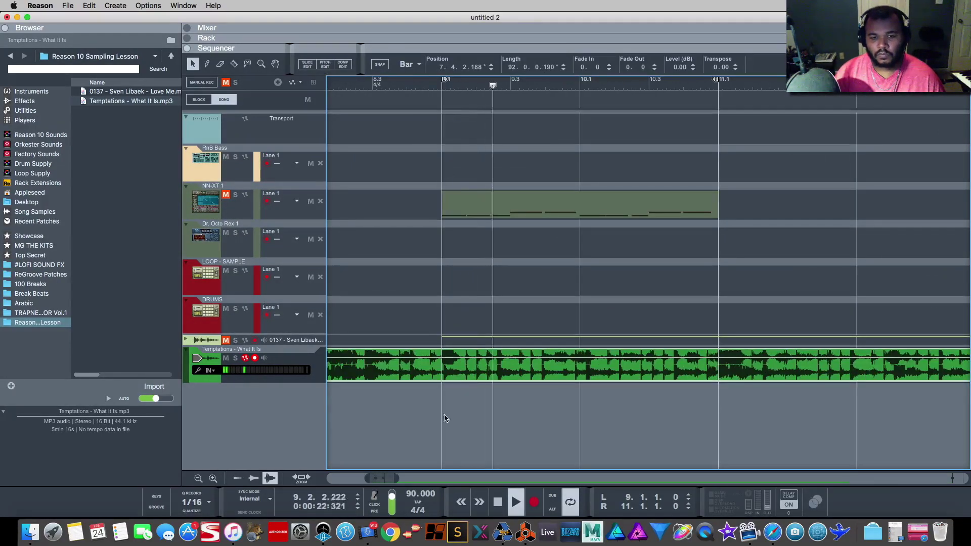
pyautogui.press('space')
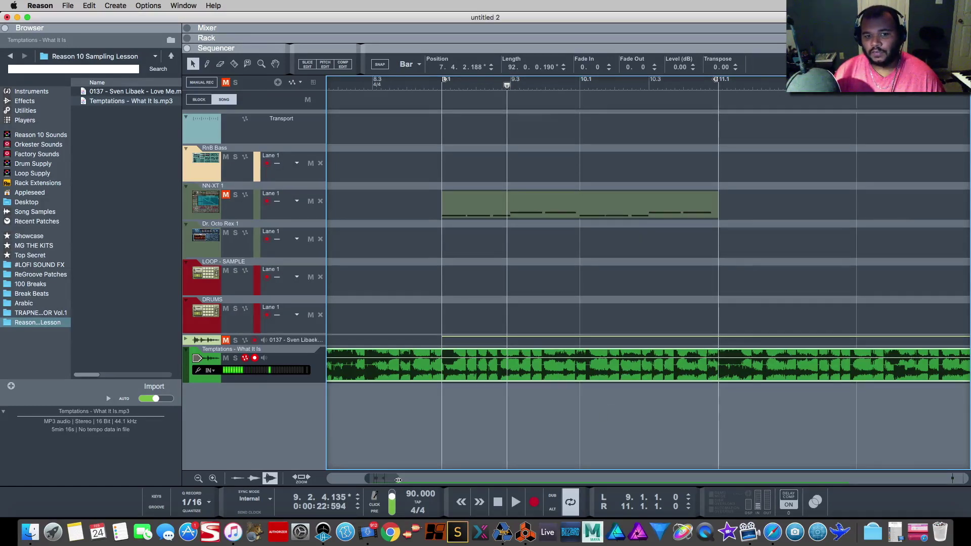
pyautogui.moveTo(398, 479); pyautogui.dragTo(386, 480)
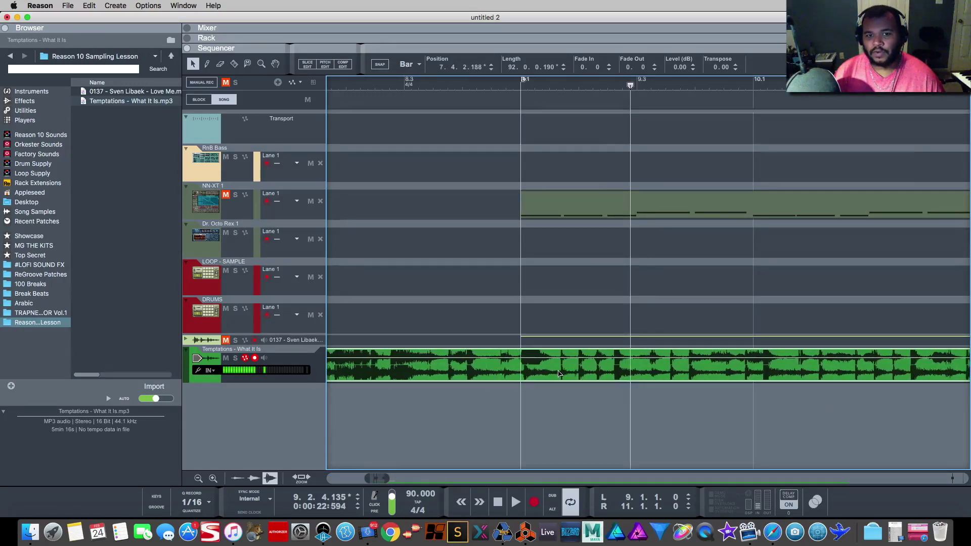
pyautogui.click(523, 90)
pyautogui.press('space')
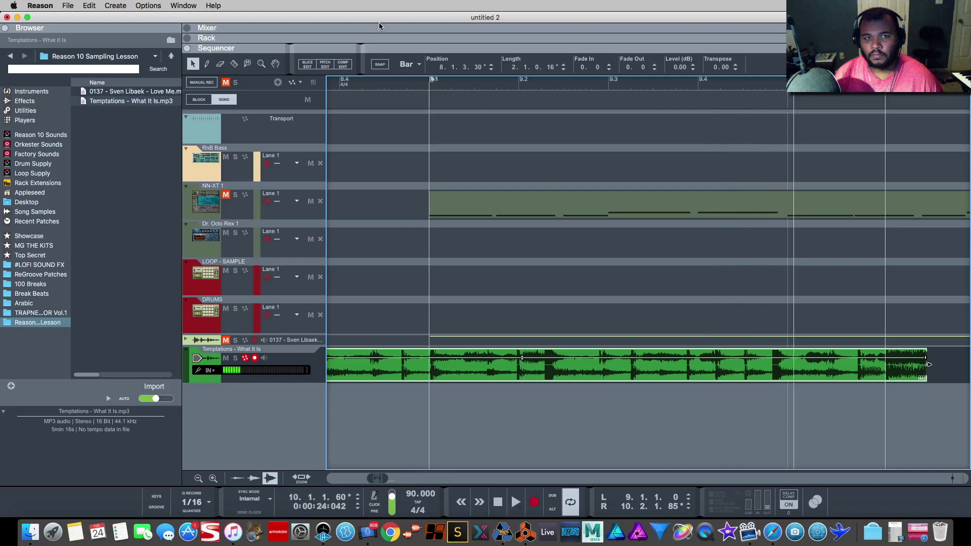
# Split the Temptations clip at bar 9 and the loop end, deleting the outer pieces
pyautogui.click(233, 64)
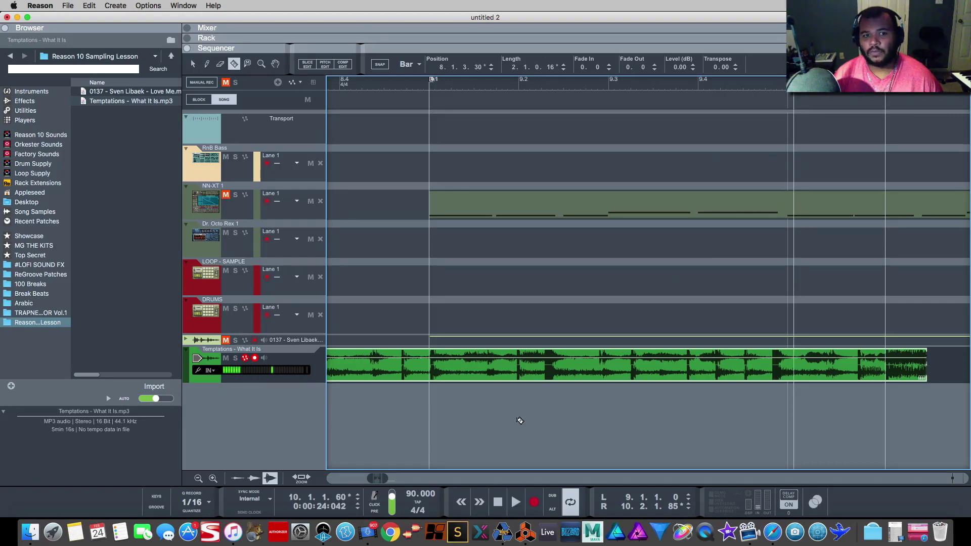
pyautogui.click(434, 380)
pyautogui.click(885, 377)
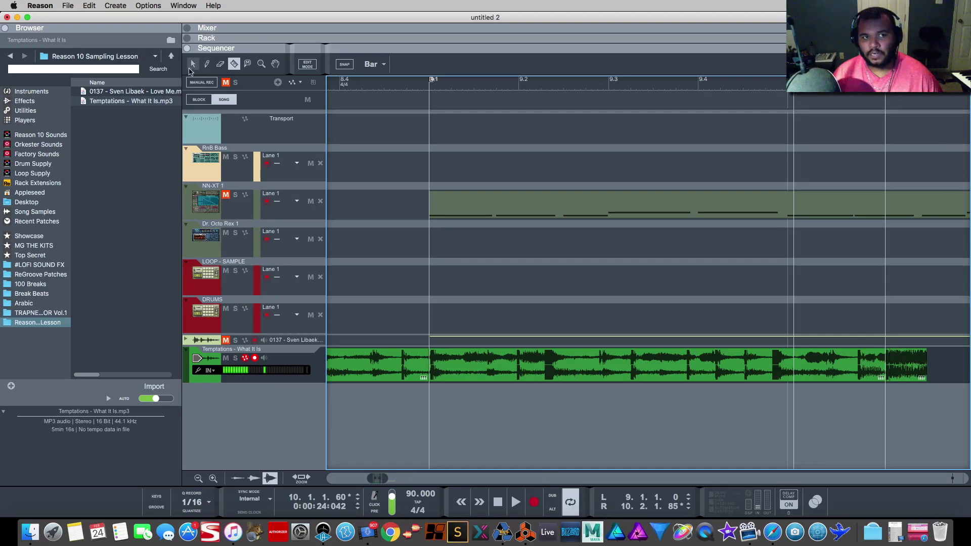
pyautogui.click(191, 66)
pyautogui.click(373, 364)
pyautogui.press('Delete')
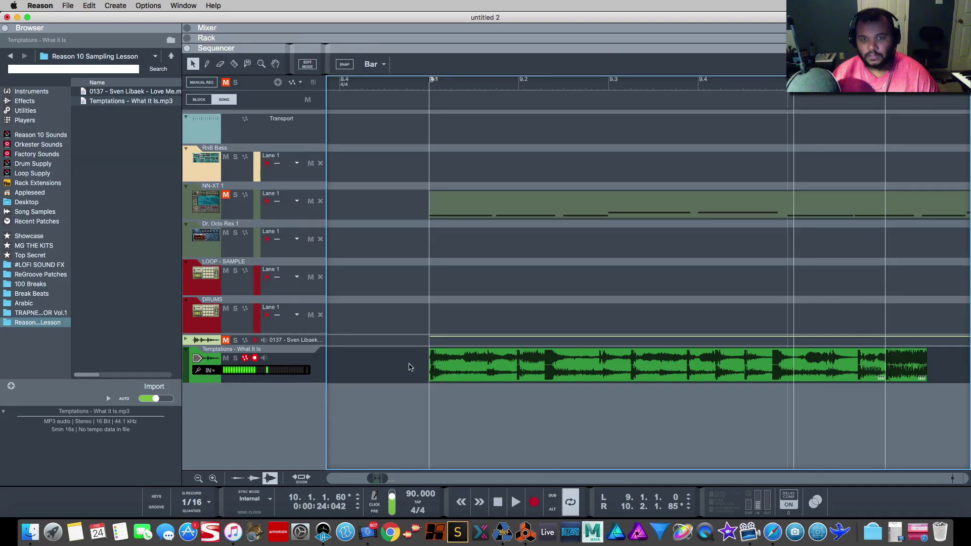
pyautogui.click(905, 374)
pyautogui.press('Delete')
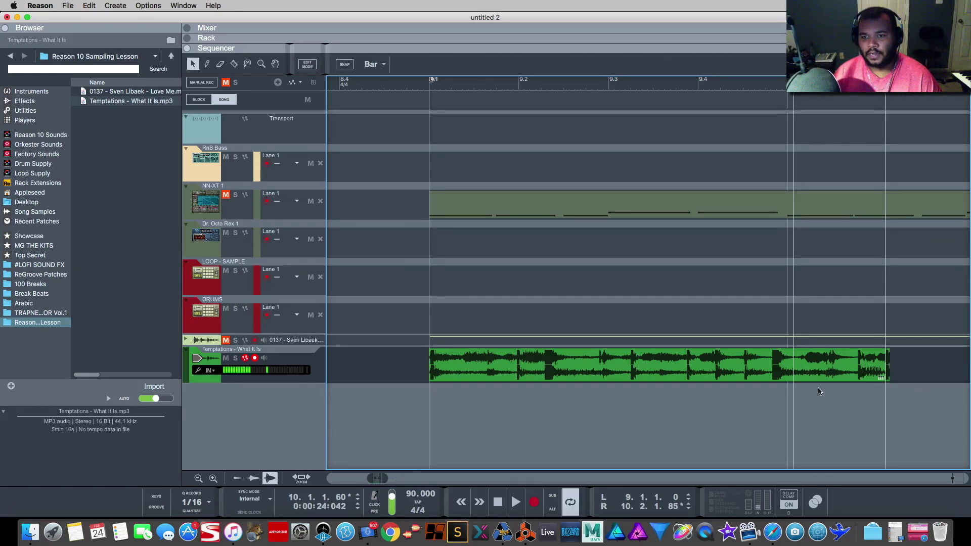
pyautogui.hscroll(2, 819, 392)
pyautogui.click(866, 364)
pyautogui.click(725, 401)
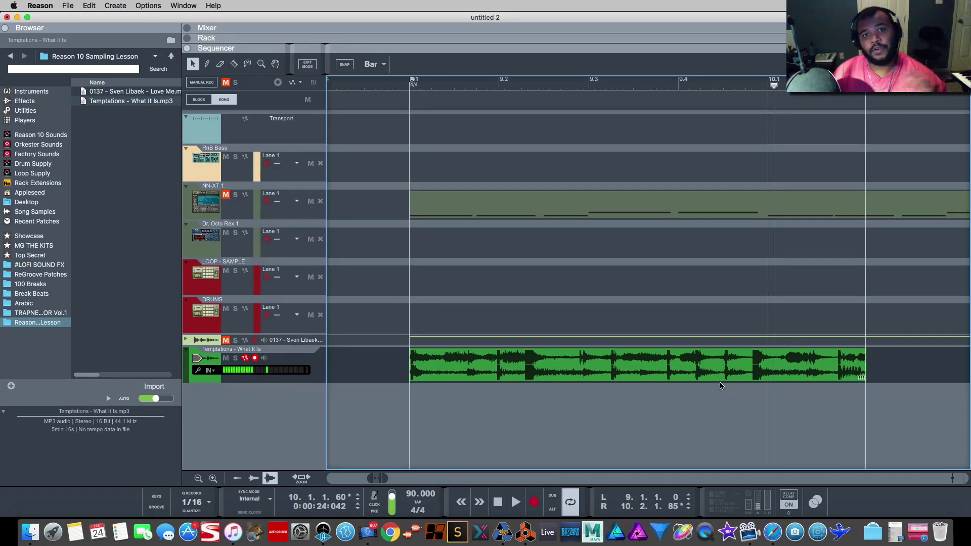
# Bounce the loop clip in place, bounce it to a REX loop, then delete the clip and show the rack
pyautogui.rightClick(621, 374)
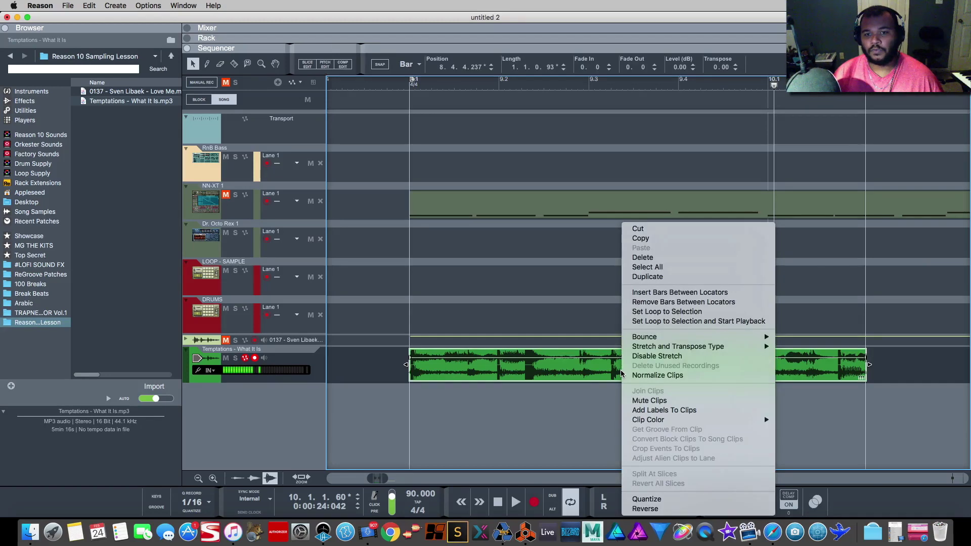
pyautogui.moveTo(724, 337)
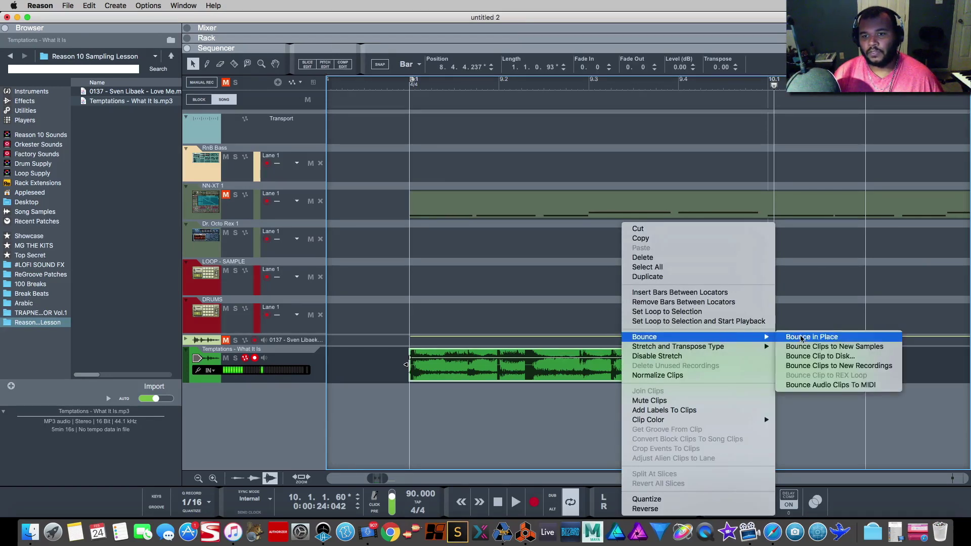
pyautogui.click(861, 366)
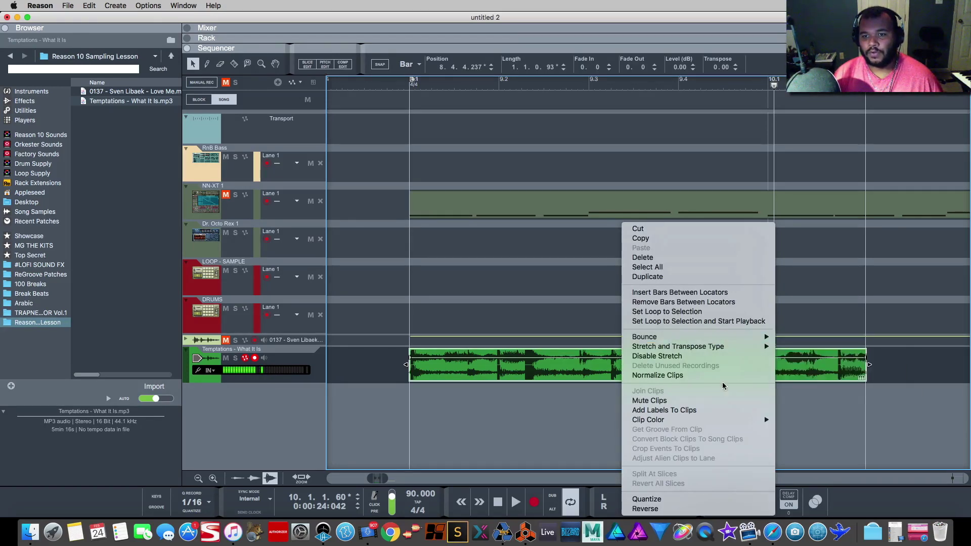
pyautogui.rightClick(565, 383)
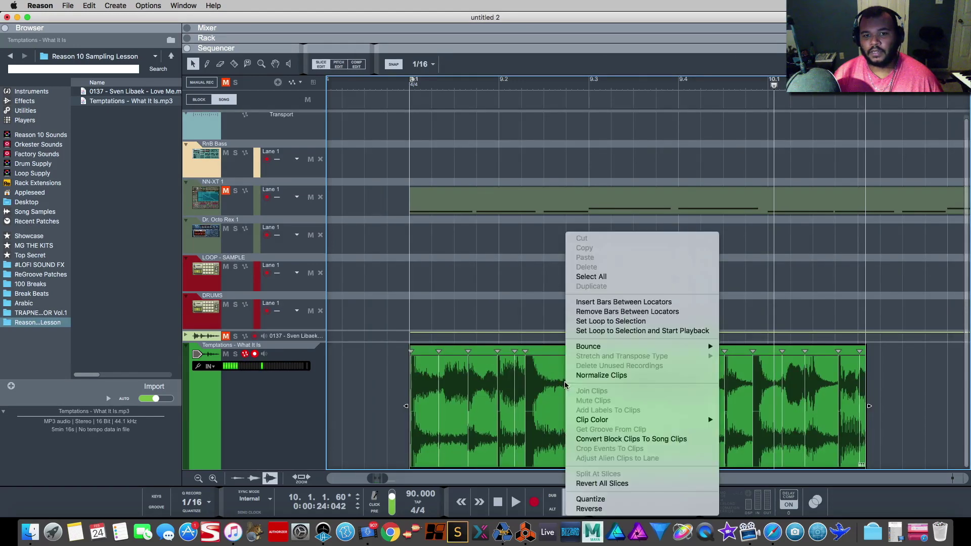
pyautogui.moveTo(642, 347)
pyautogui.click(810, 385)
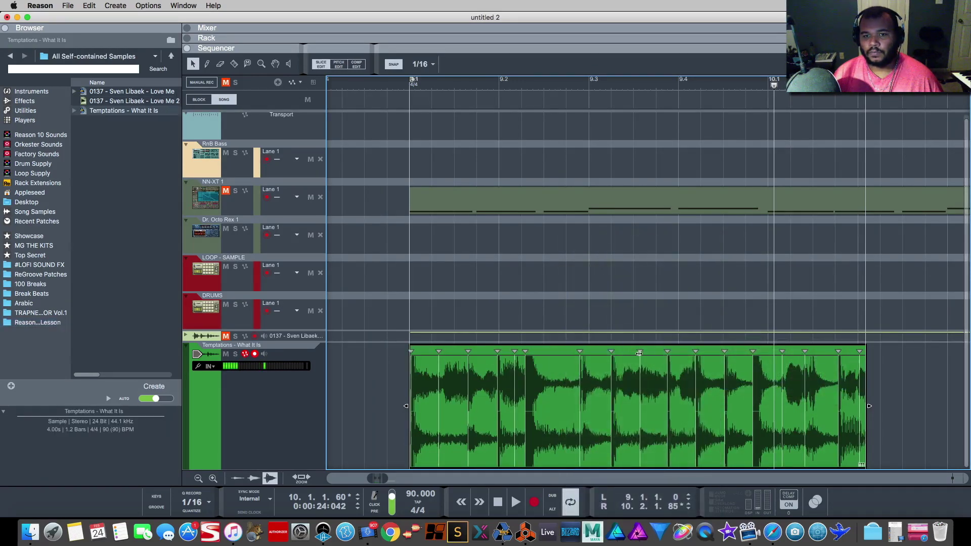
pyautogui.press('Delete')
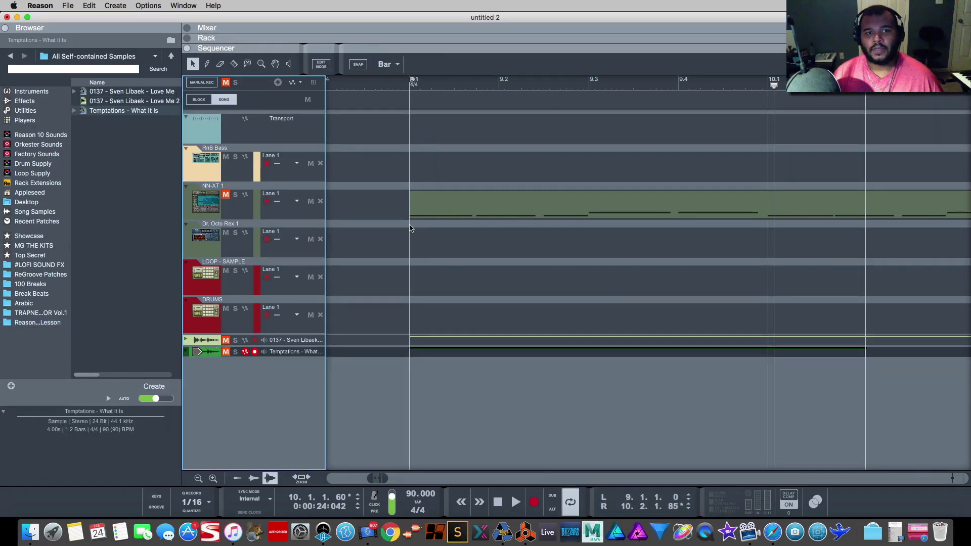
pyautogui.click(188, 38)
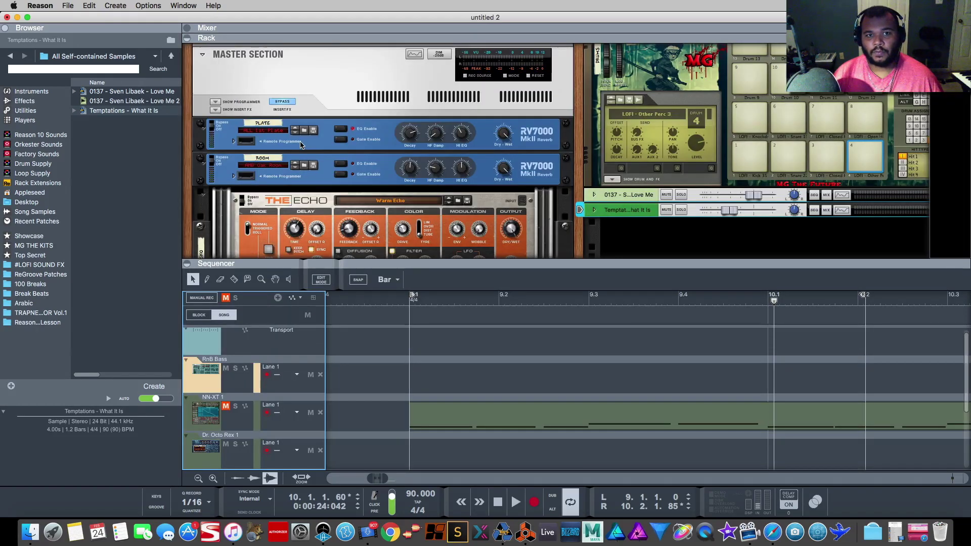
# Expand the Dr. OctoRex programmer and drag the Temptations REX loop onto it
pyautogui.scroll(-10, 300, 152)
pyautogui.click(299, 168)
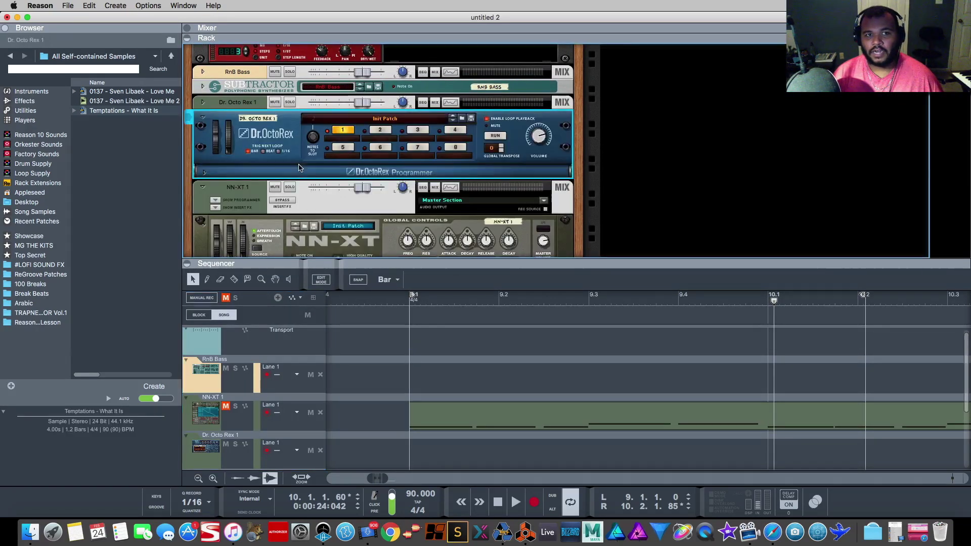
pyautogui.scroll(-1, 349, 147)
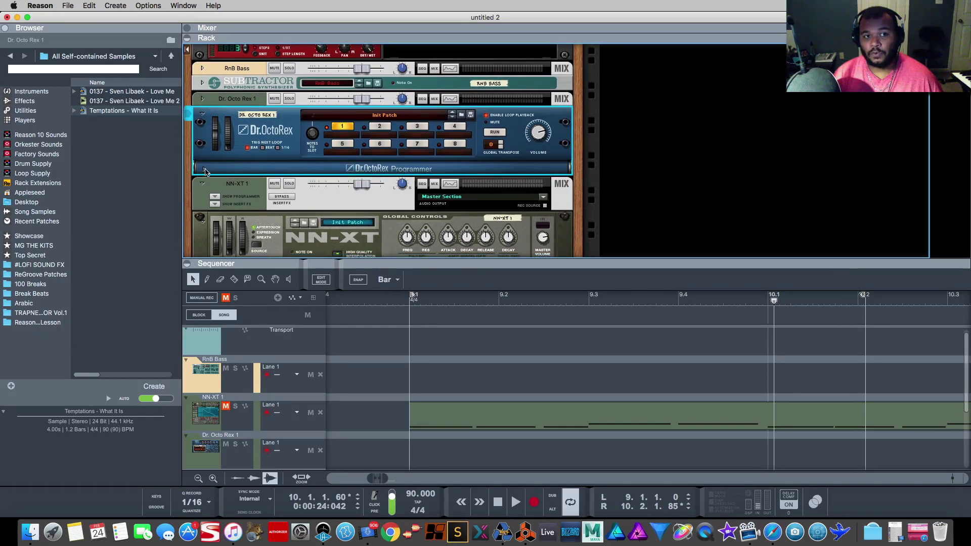
pyautogui.click(313, 170)
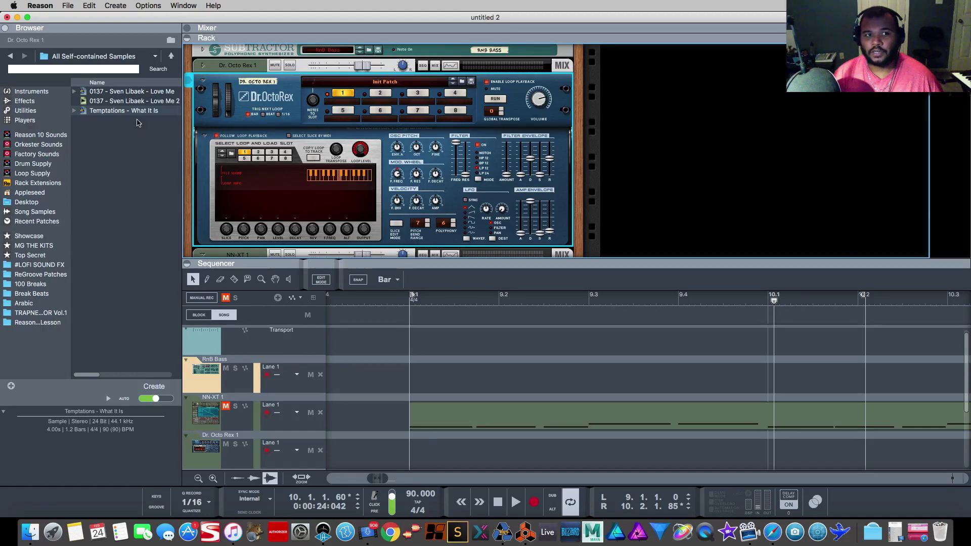
pyautogui.moveTo(127, 111); pyautogui.dragTo(281, 195)
# Switch Dr. OctoRex to slot 1, stop playback, and disable Enable Loop Playback
pyautogui.scroll(-2, 263, 409)
pyautogui.click(267, 408)
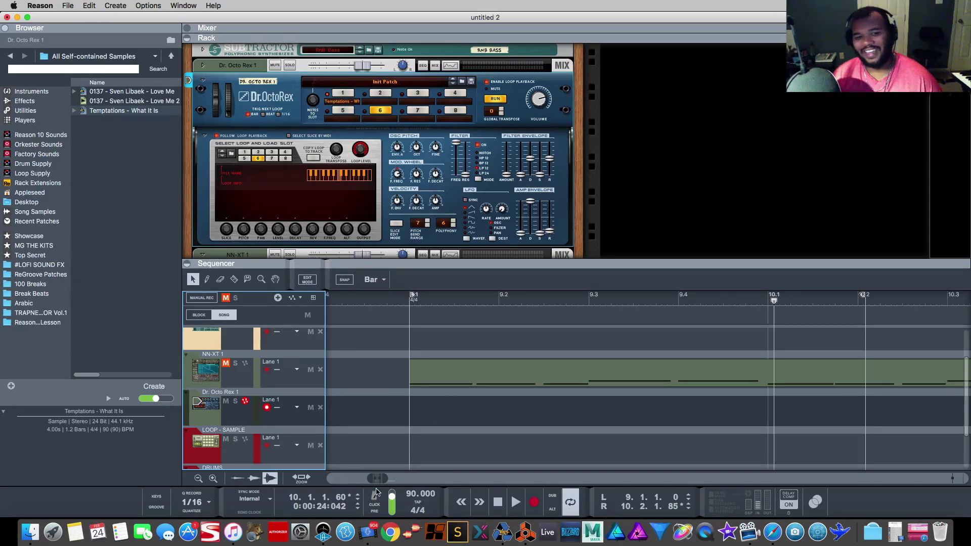
pyautogui.moveTo(388, 478); pyautogui.dragTo(421, 477)
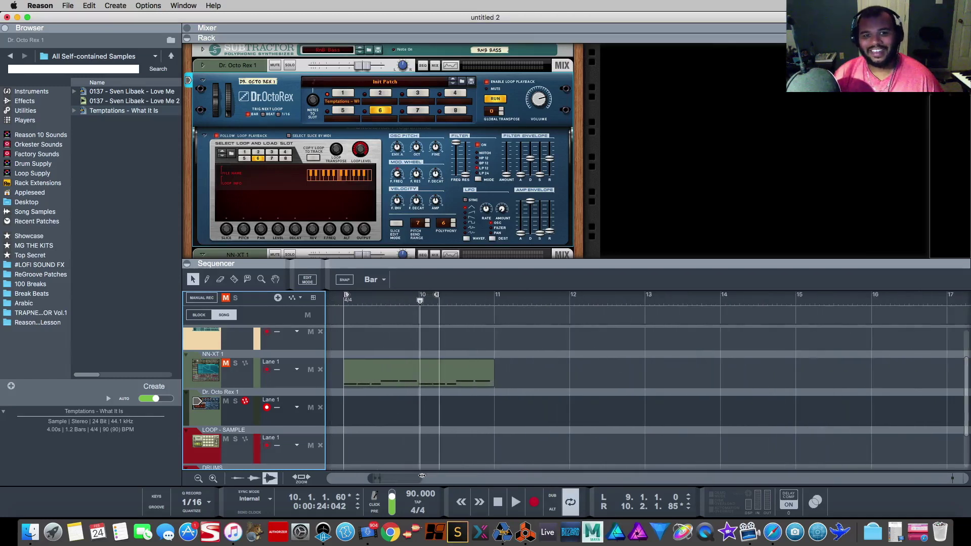
pyautogui.click(344, 93)
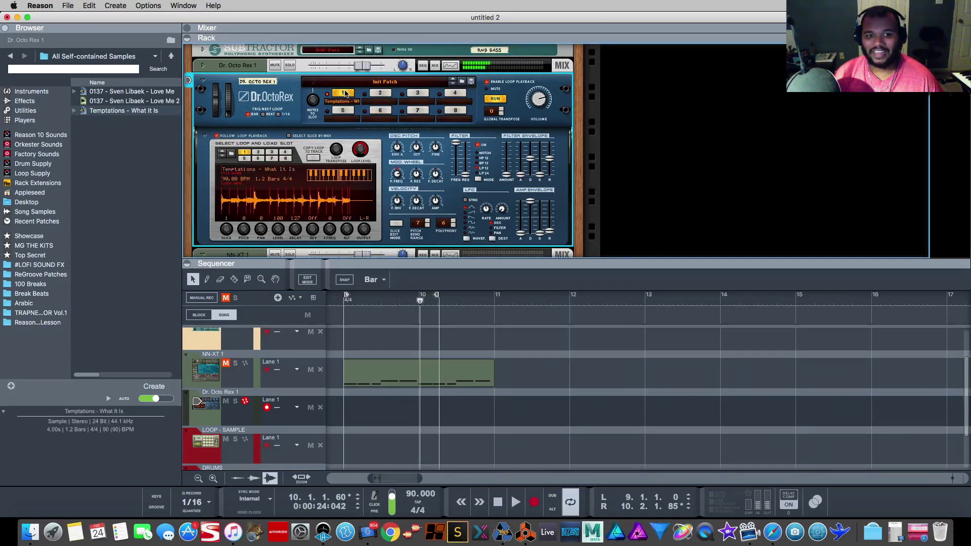
pyautogui.press('space')
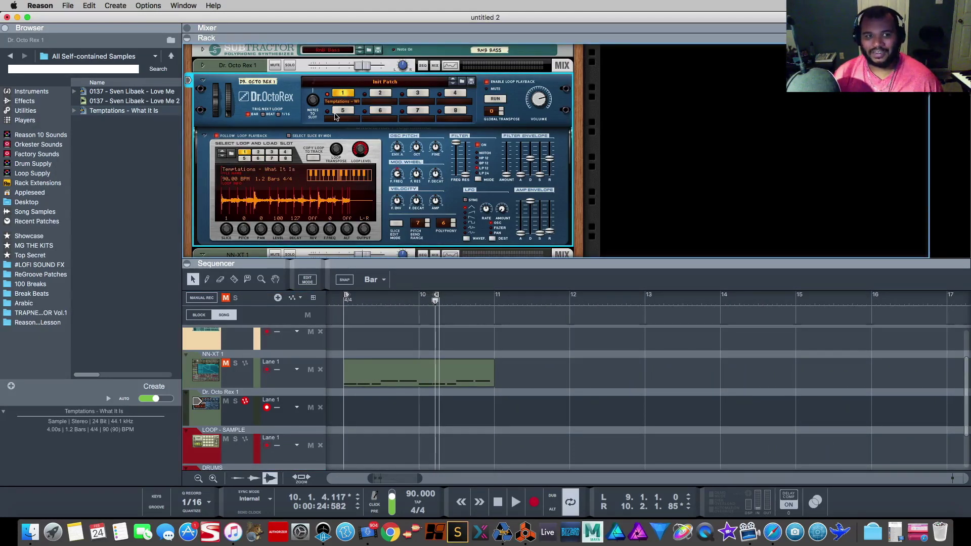
pyautogui.click(487, 83)
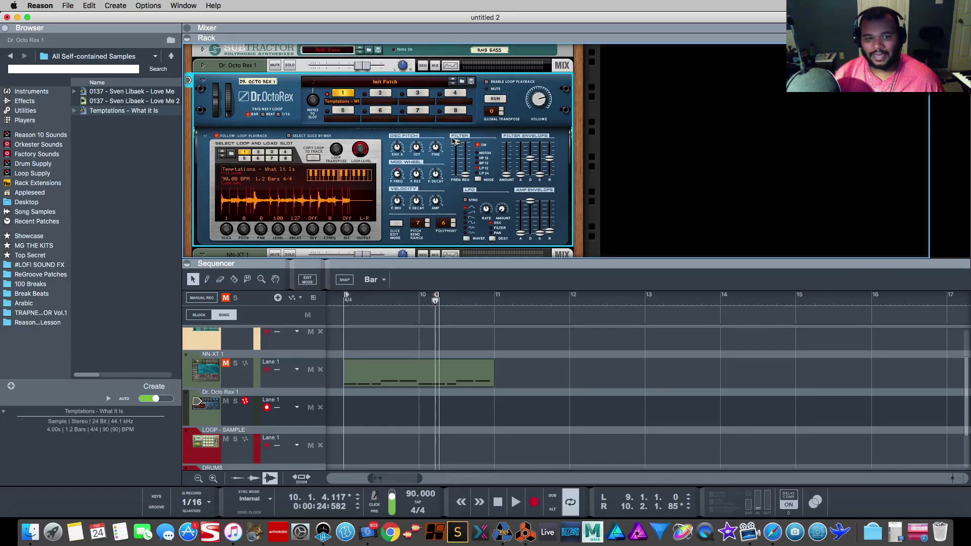
# Create a Dr. Octo Rex clip between the locators, shorten it to one bar, and play it
pyautogui.click(307, 279)
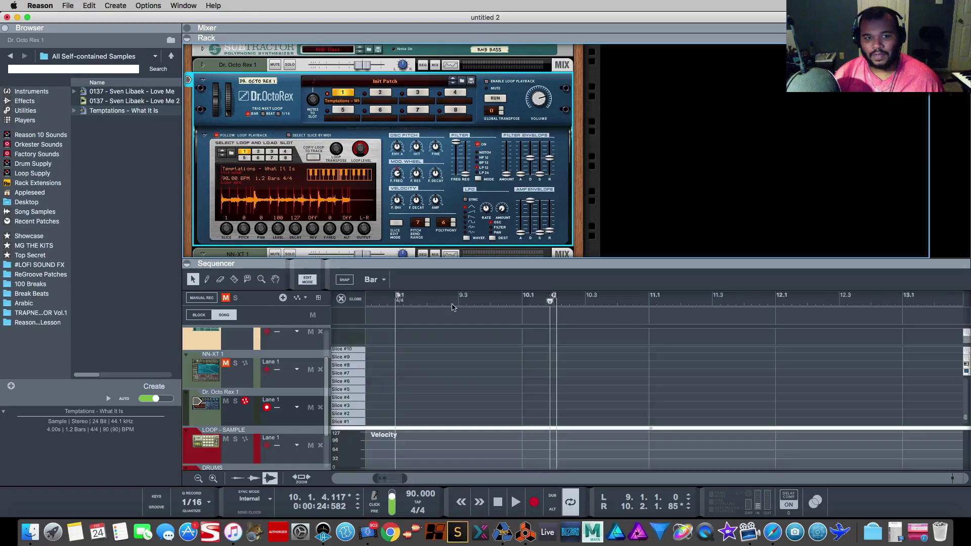
pyautogui.click(307, 279)
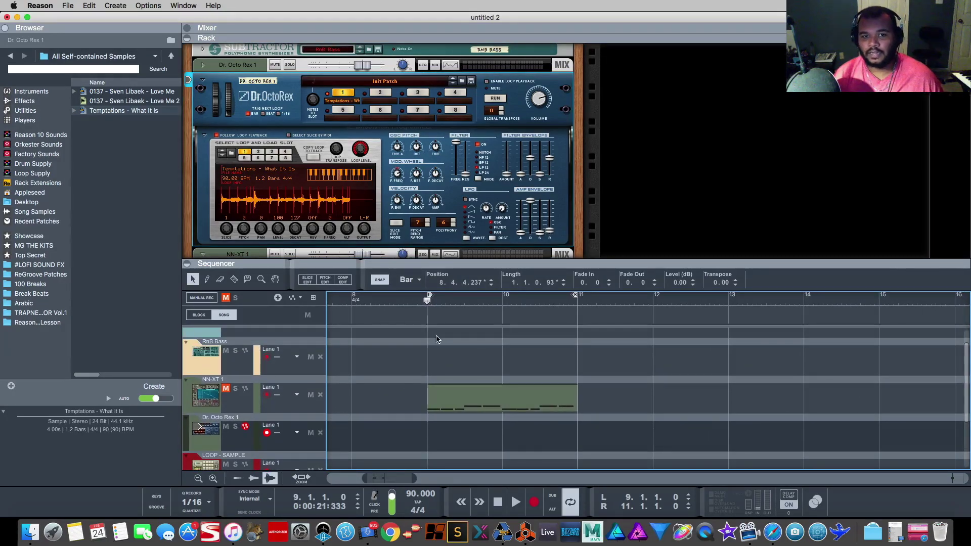
pyautogui.click(314, 156)
pyautogui.press('space')
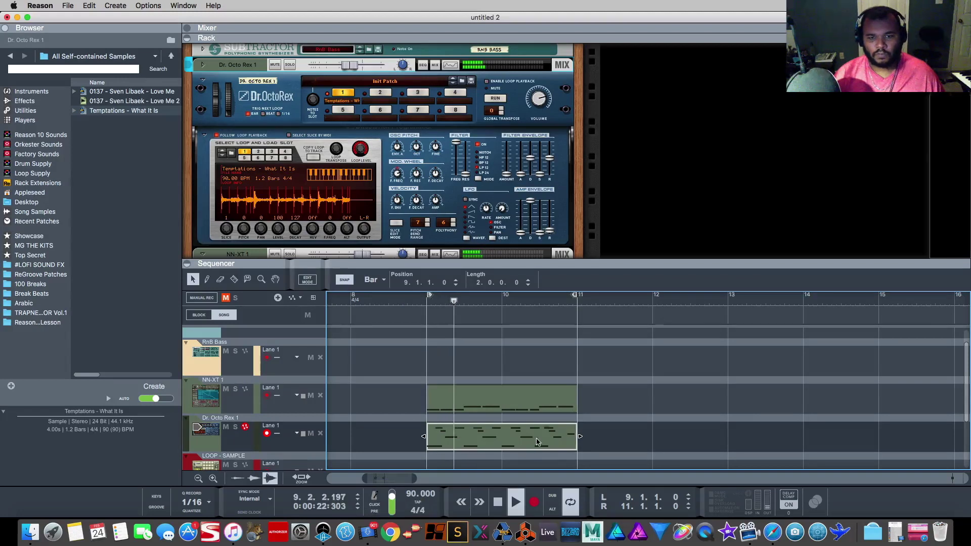
pyautogui.moveTo(579, 439); pyautogui.dragTo(502, 437)
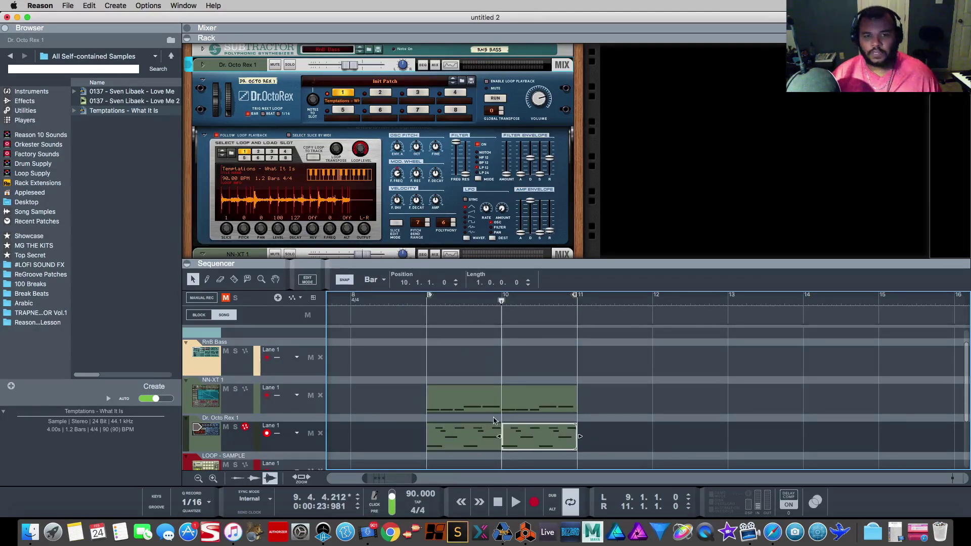
pyautogui.press('space')
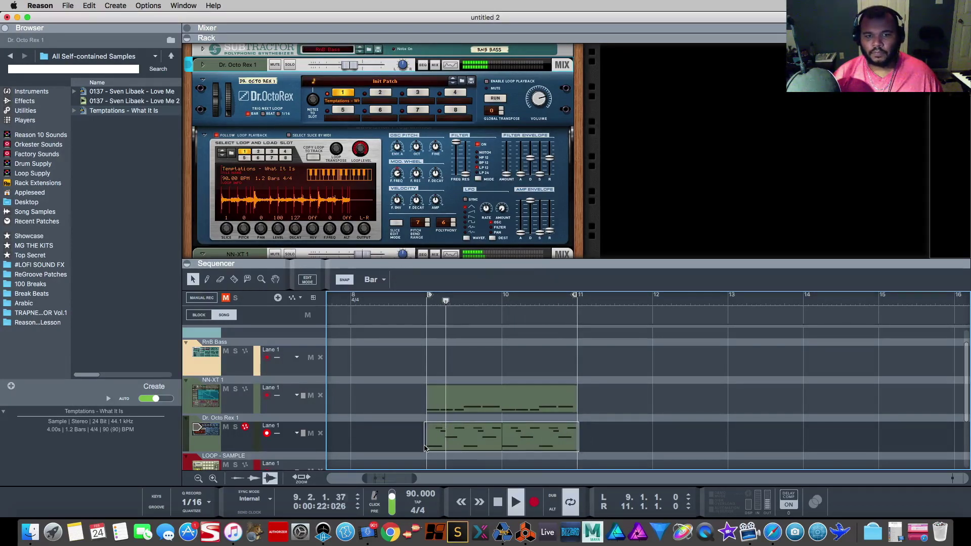
# Mute both Dr. Octo Rex clips and join them into one two-bar clip, then audition it
pyautogui.keyDown('shift'); pyautogui.click(455, 444); pyautogui.keyUp('shift')
pyautogui.rightClick(455, 444)
pyautogui.click(485, 425)
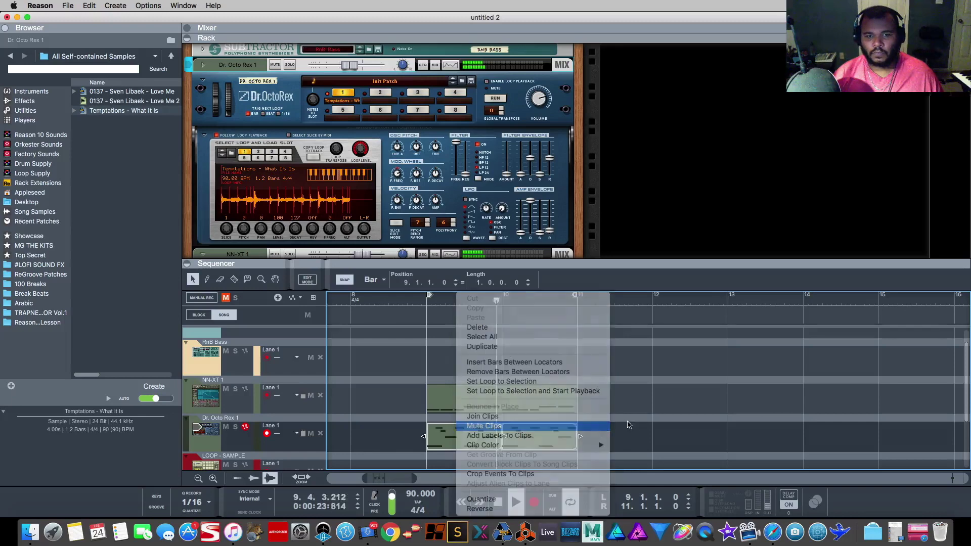
pyautogui.press('space')
pyautogui.rightClick(521, 442)
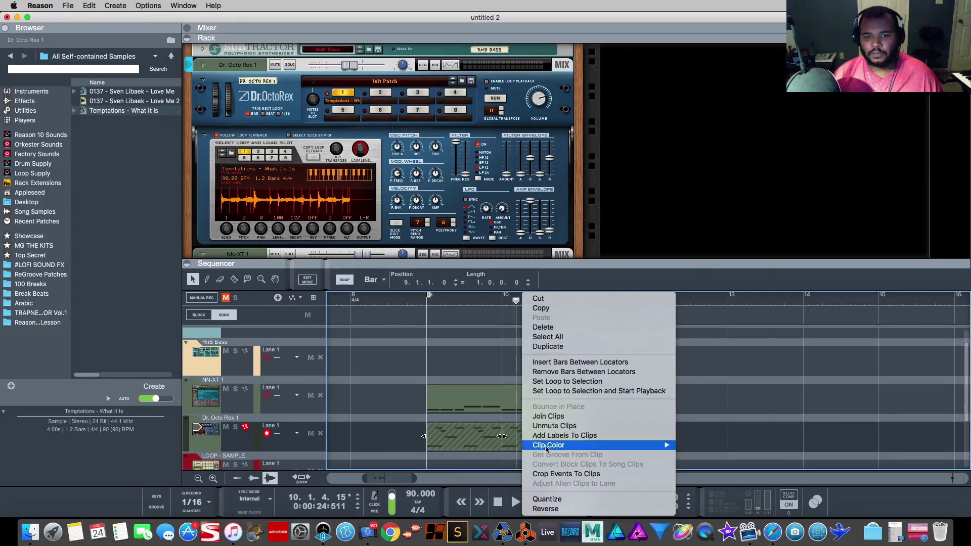
pyautogui.click(548, 416)
pyautogui.press('space')
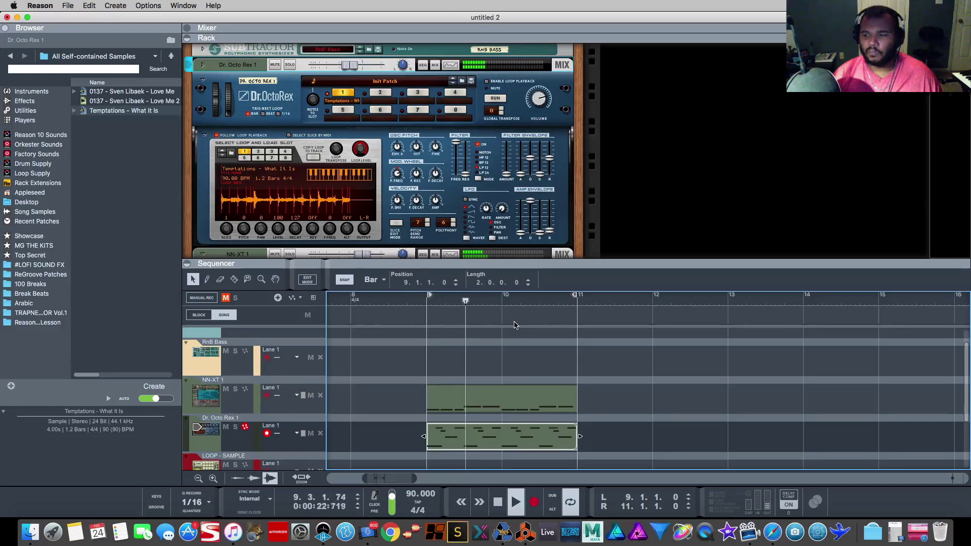
pyautogui.press('space')
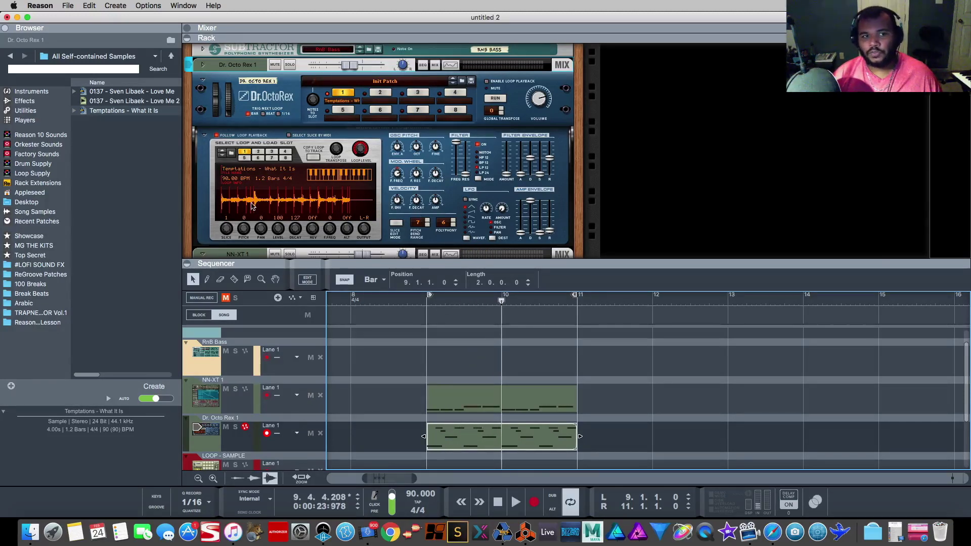
# Pick a loop slice, lower its F.FREQ, raise the Filter Freq slightly, and replay from bar 9
pyautogui.click(261, 205)
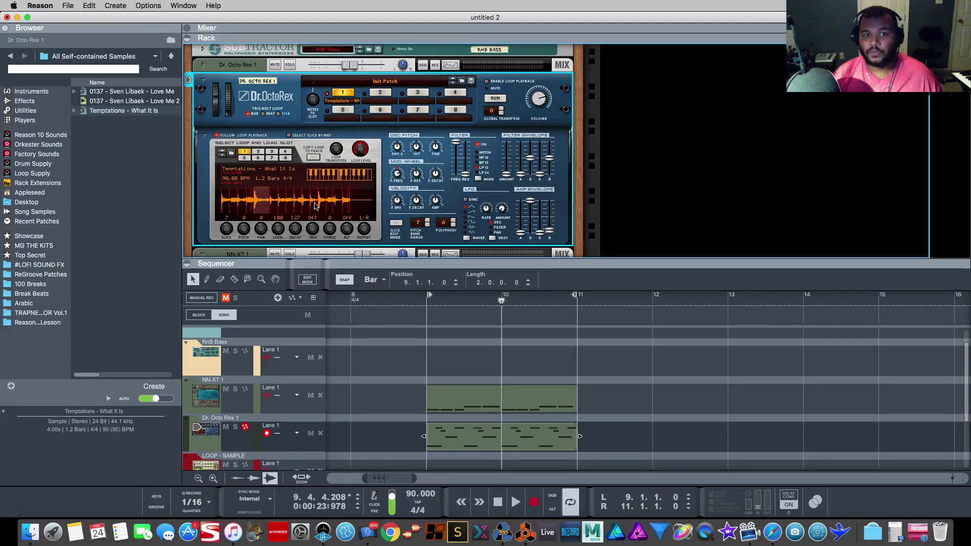
pyautogui.press('space')
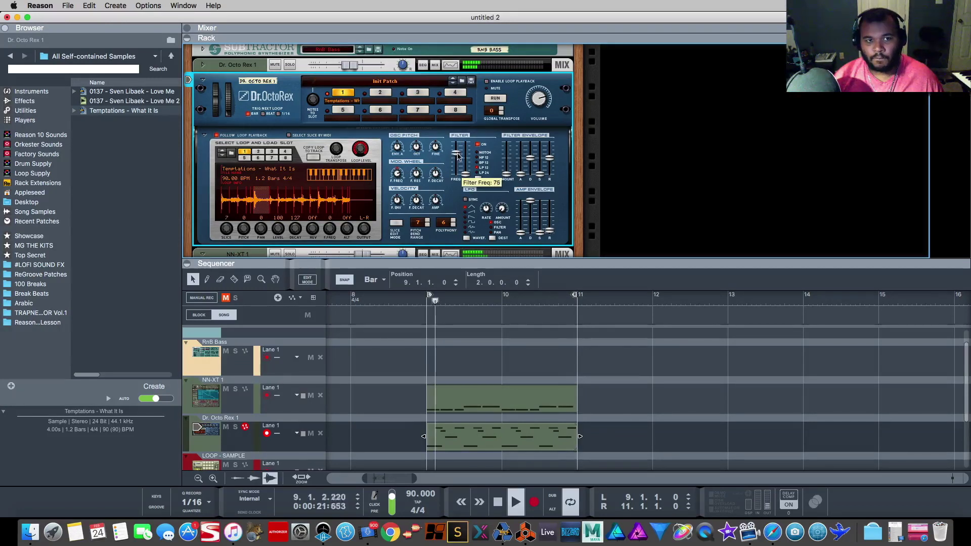
pyautogui.moveTo(458, 157); pyautogui.dragTo(458, 154)
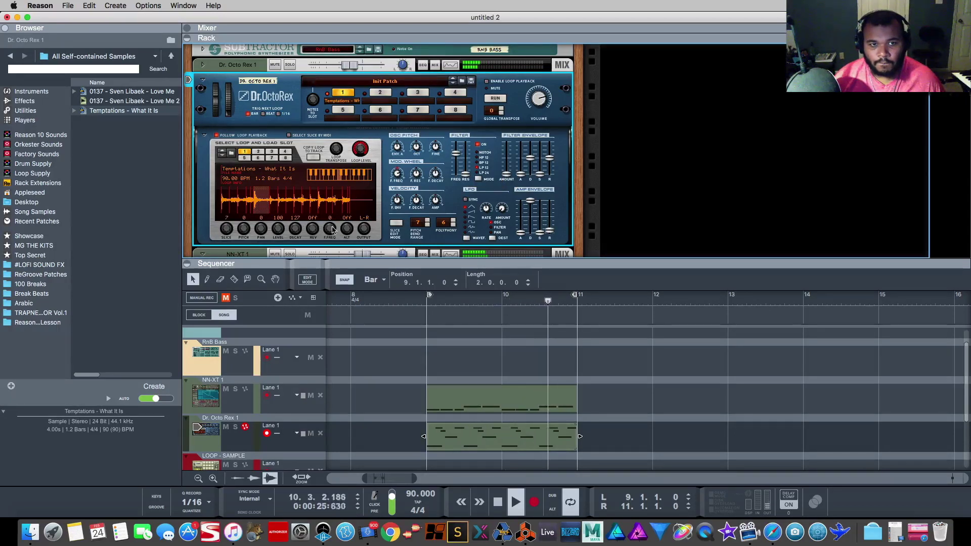
pyautogui.moveTo(332, 230); pyautogui.dragTo(333, 298)
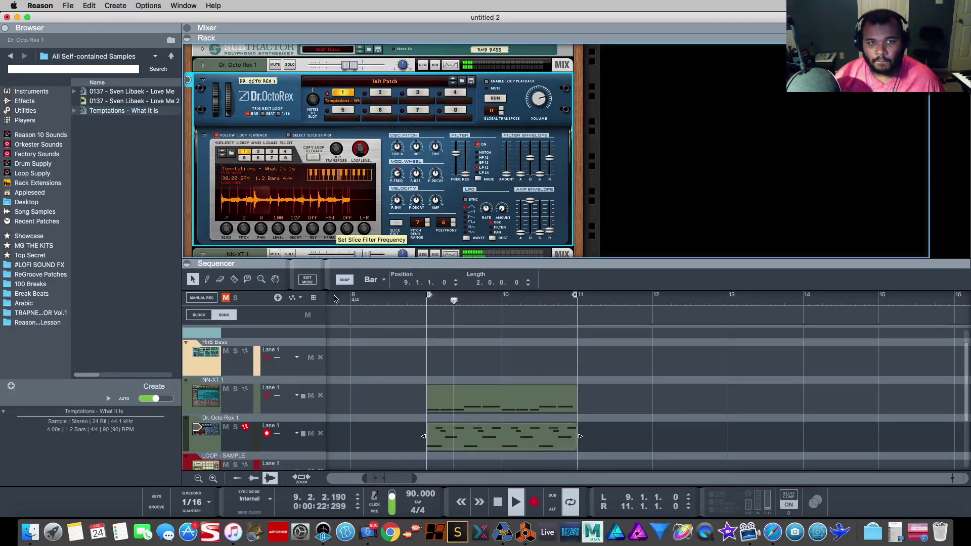
pyautogui.moveTo(334, 299); pyautogui.dragTo(333, 234)
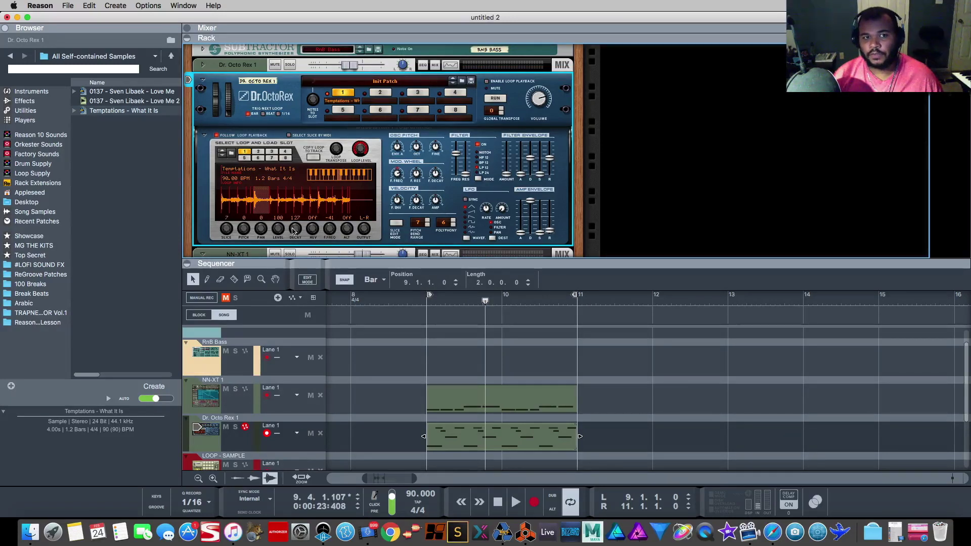
pyautogui.press('space')
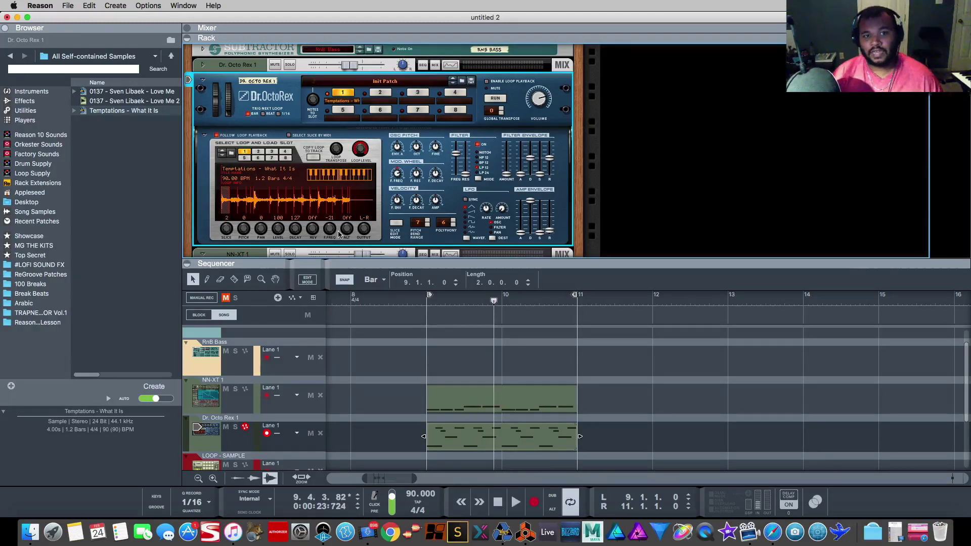
pyautogui.press('space')
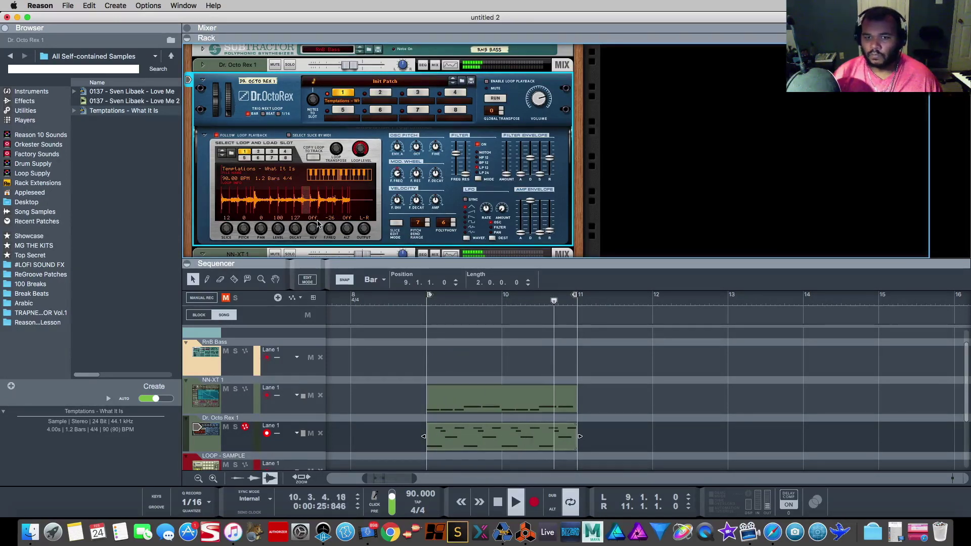
pyautogui.press('space')
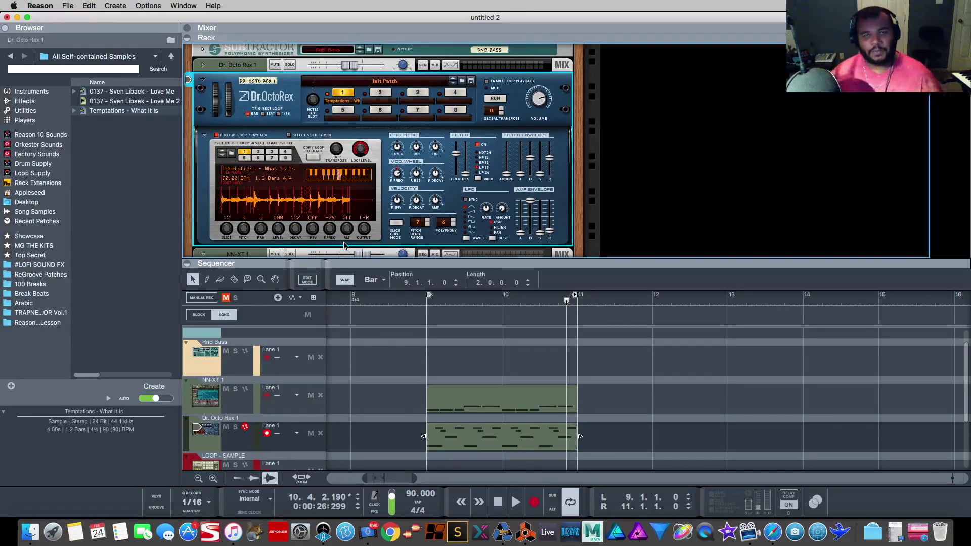
# Fold Dr. Octo Rex and NN-XT, return to bar 9, and open the TRAPNEXTDOOR Vol.1 pack
pyautogui.click(202, 80)
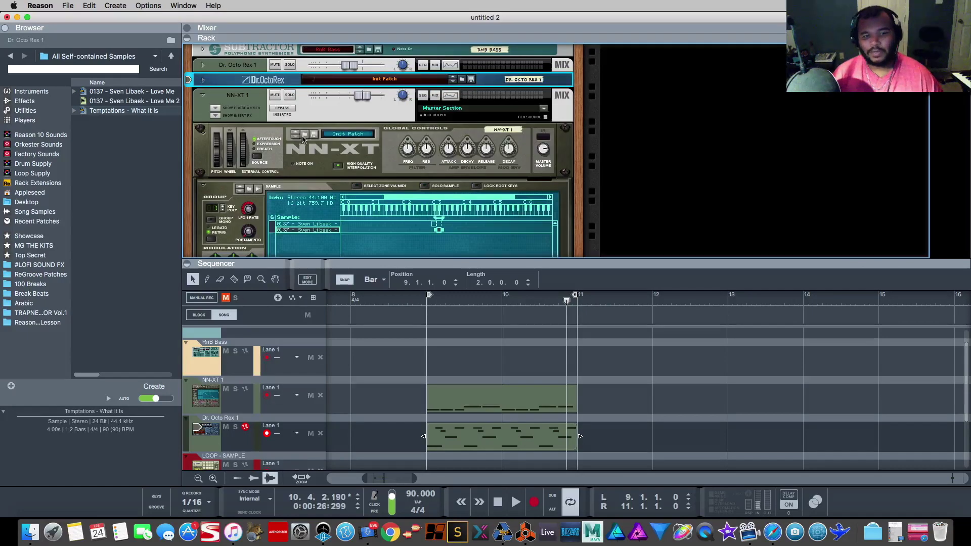
pyautogui.click(201, 130)
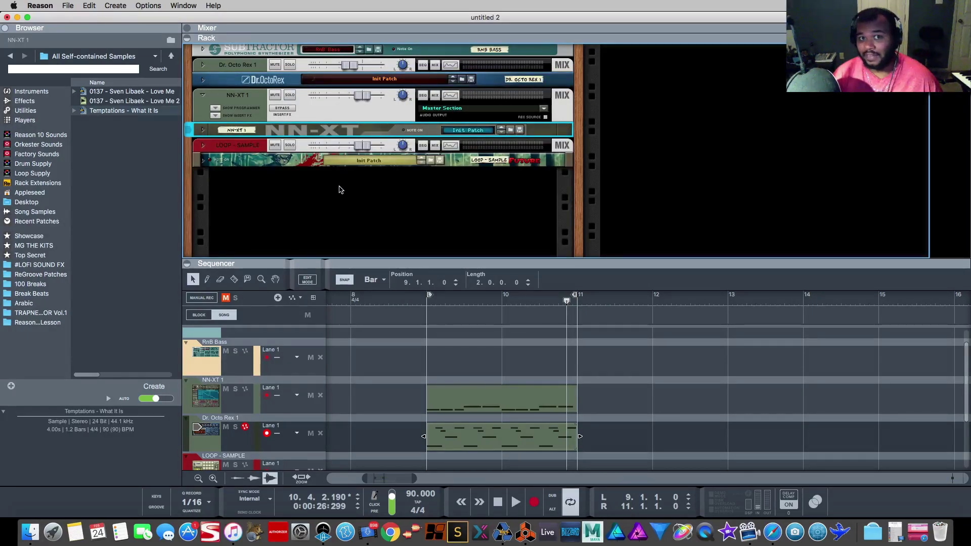
pyautogui.scroll(-4, 459, 324)
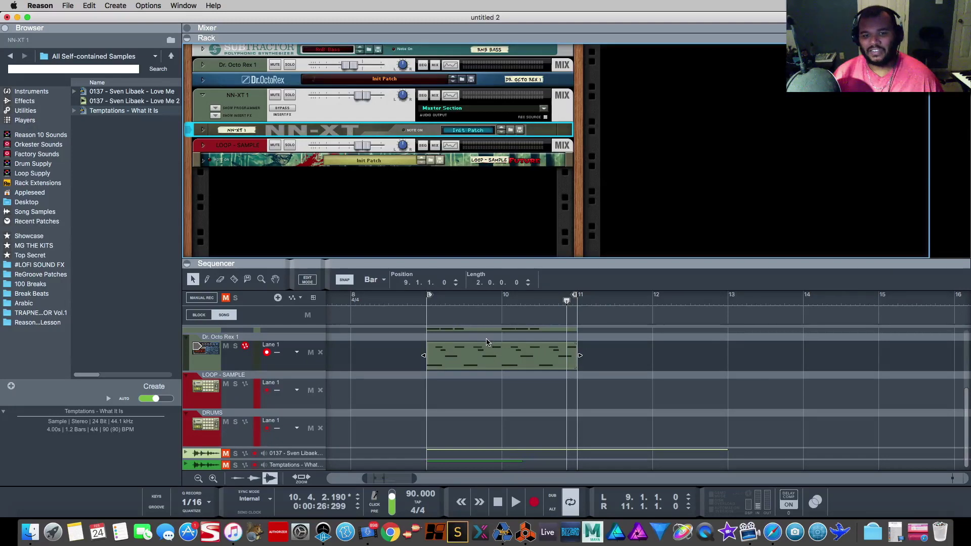
pyautogui.click(426, 303)
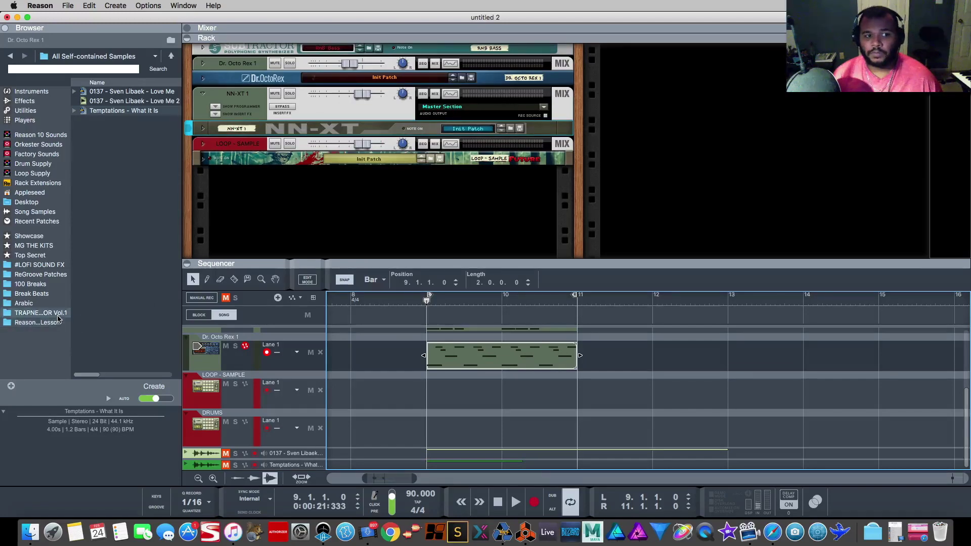
pyautogui.click(34, 246)
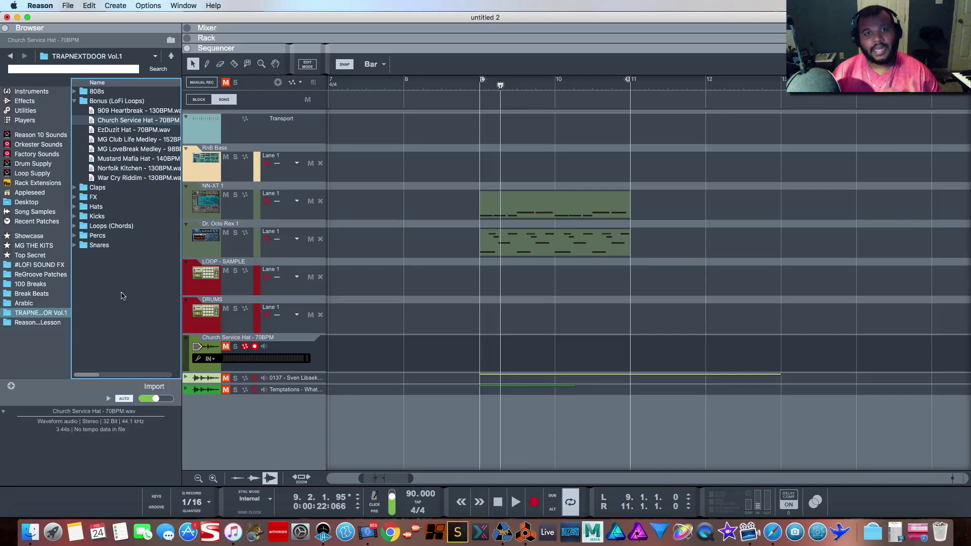
pyautogui.moveTo(142, 127); pyautogui.dragTo(506, 358)
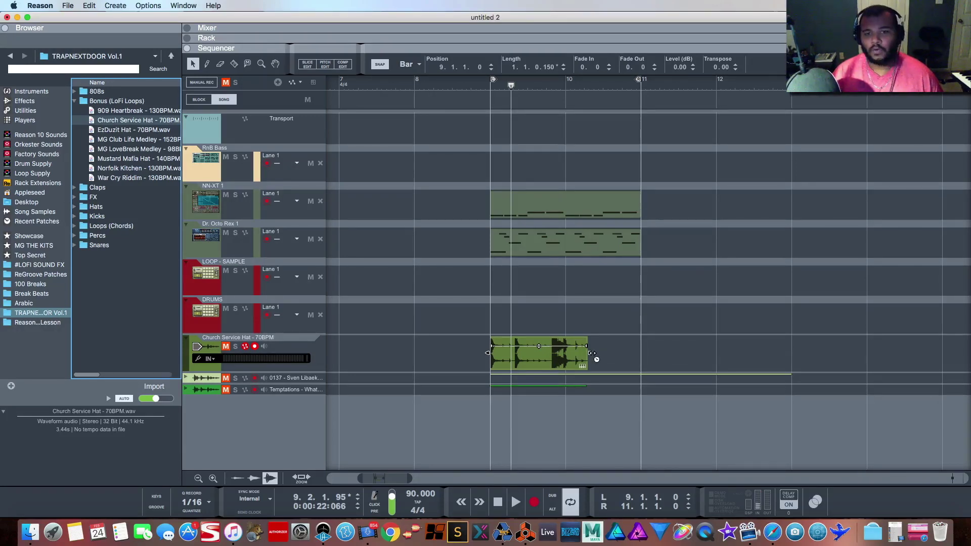
pyautogui.moveTo(591, 353); pyautogui.dragTo(594, 360)
pyautogui.click(491, 86)
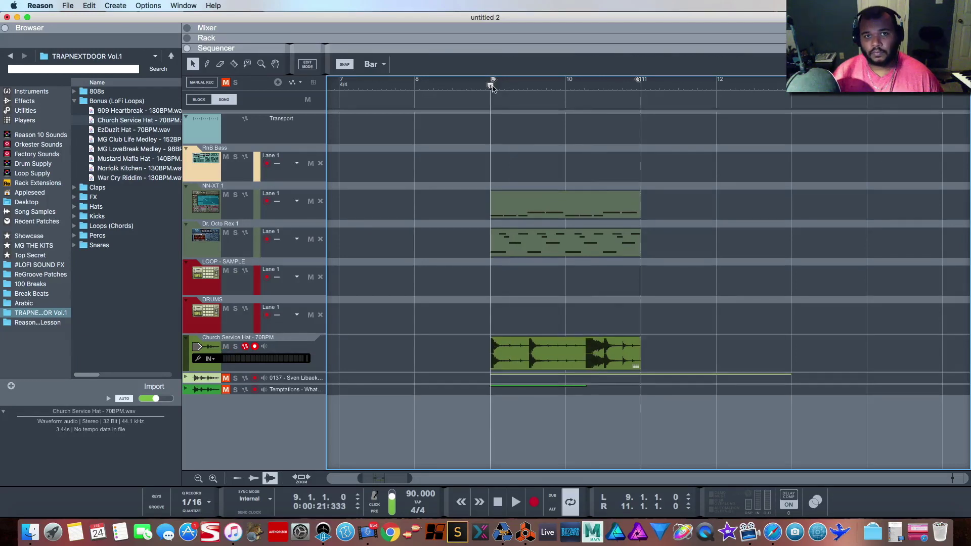
pyautogui.press('space')
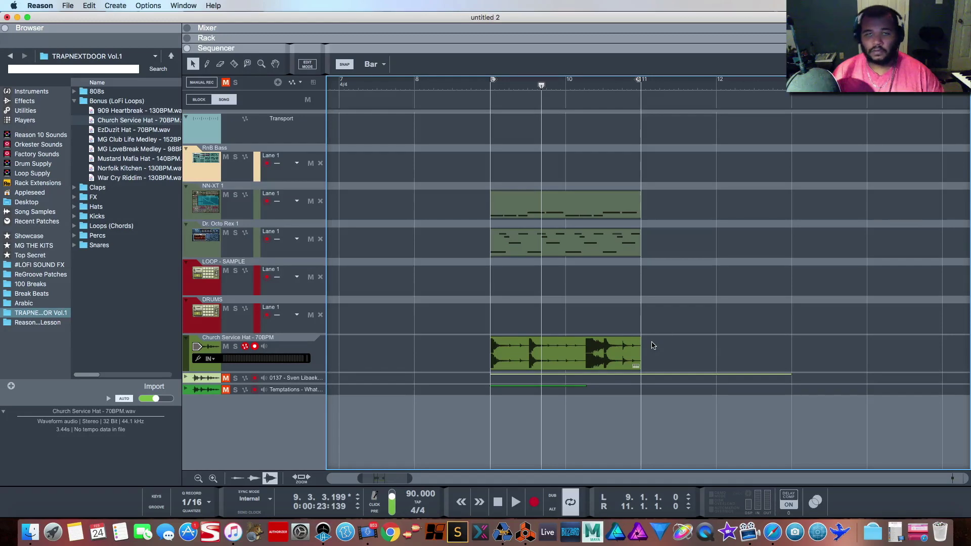
pyautogui.click(632, 359)
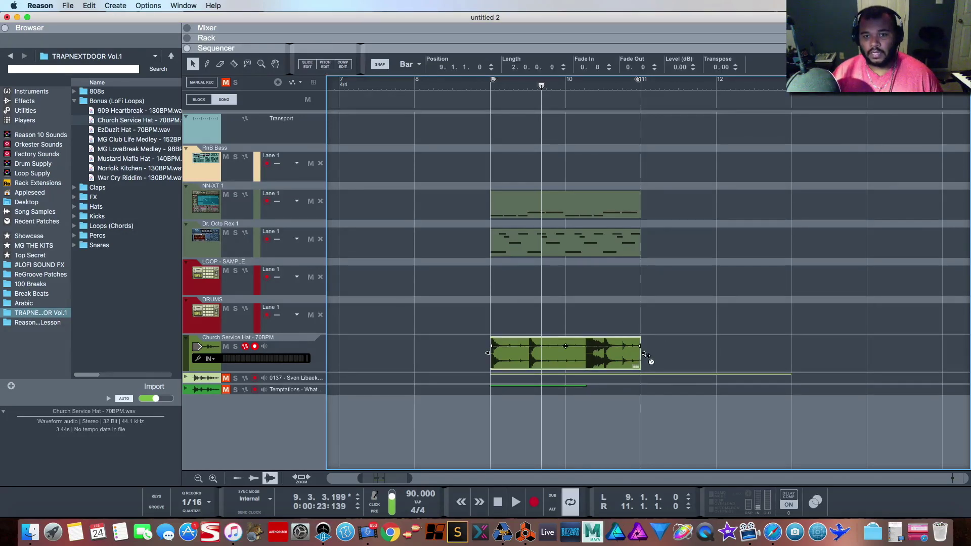
pyautogui.moveTo(645, 354); pyautogui.dragTo(567, 354)
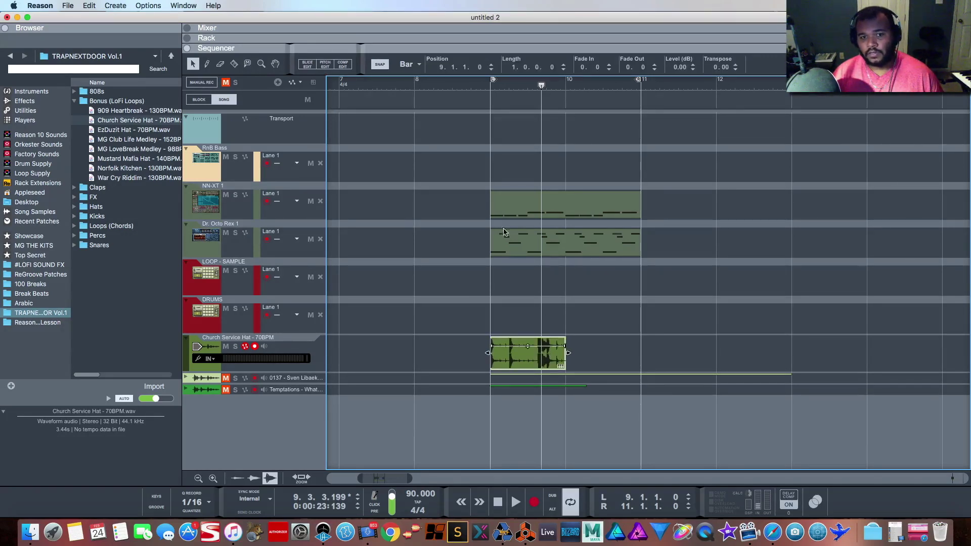
pyautogui.click(490, 83)
pyautogui.press('space')
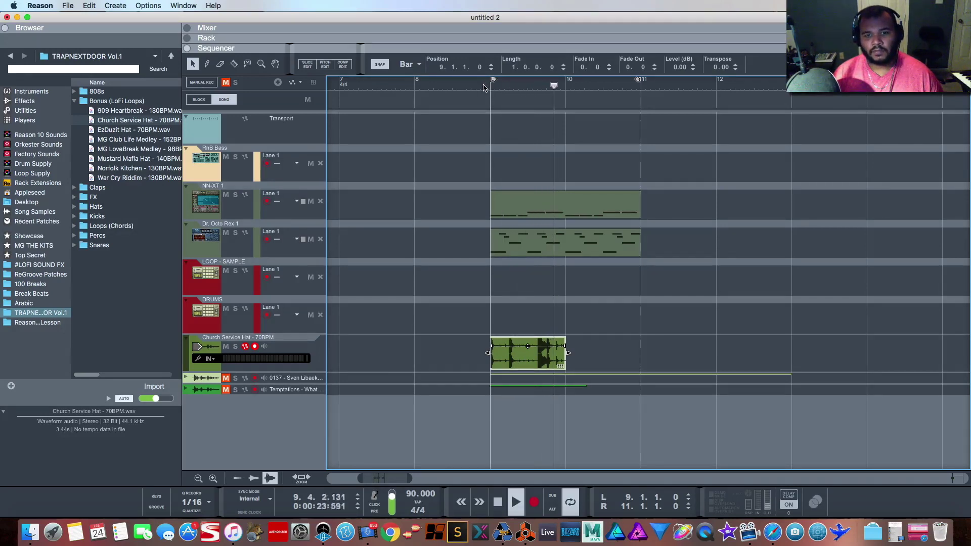
pyautogui.press('space')
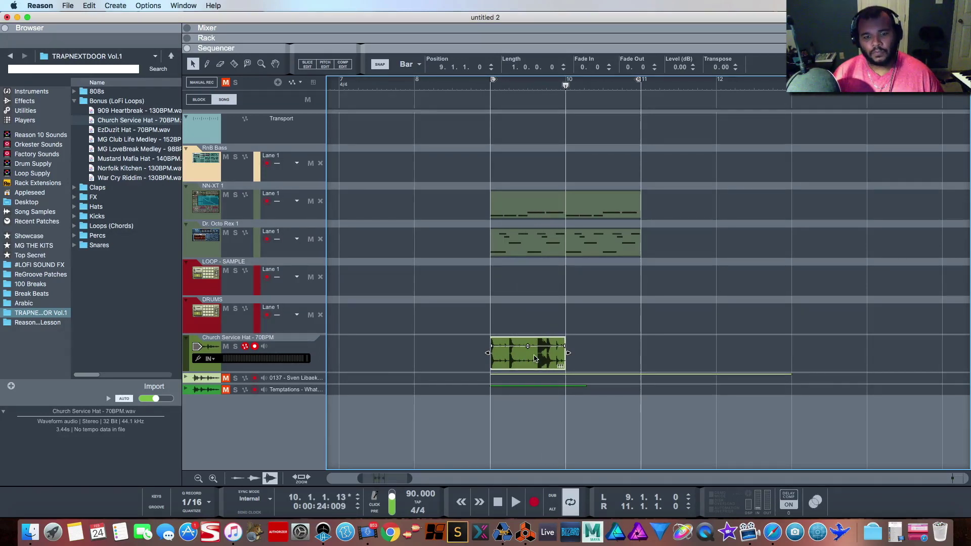
pyautogui.press('Delete')
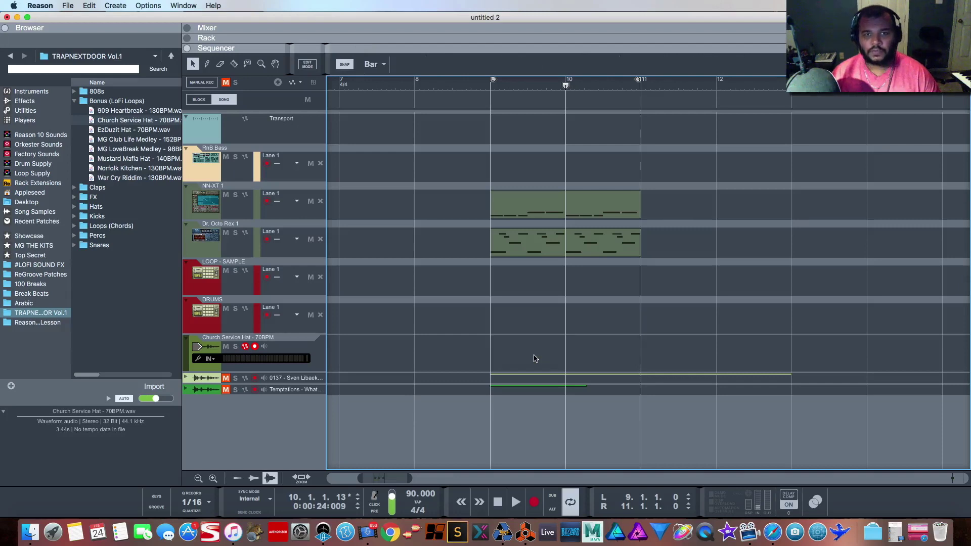
# Unfold the LOOP - SAMPLE Kong module and drag Church Service Hat - 70BPM onto pad 1
pyautogui.click(187, 38)
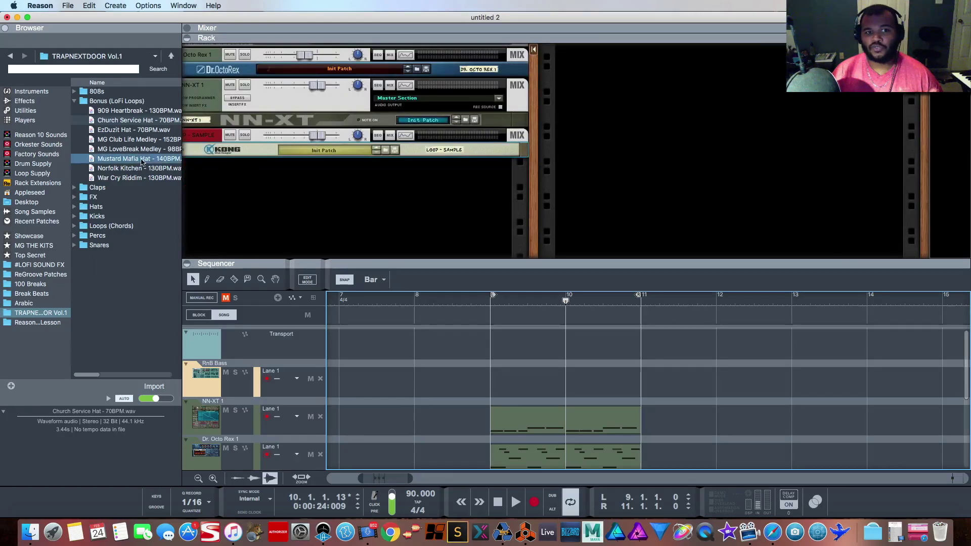
pyautogui.click(201, 150)
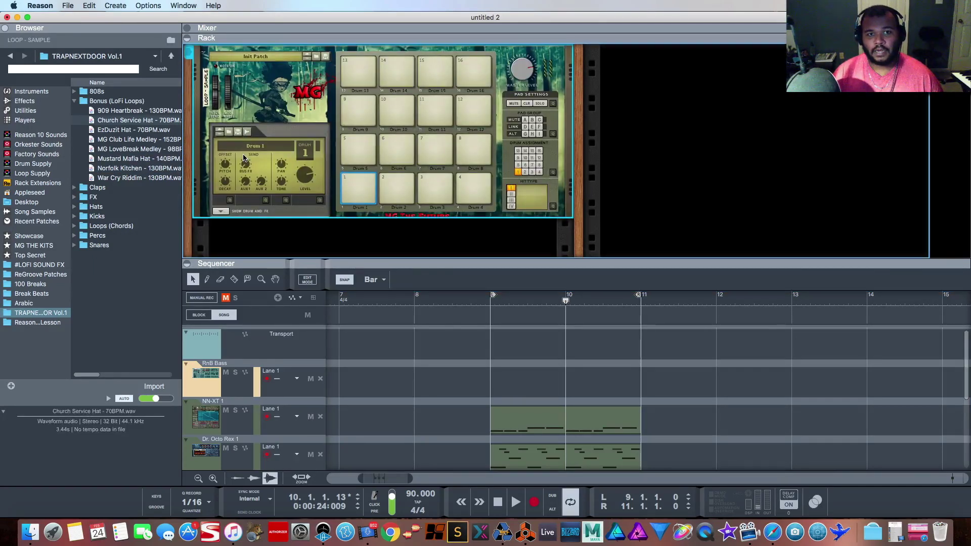
pyautogui.click(229, 134)
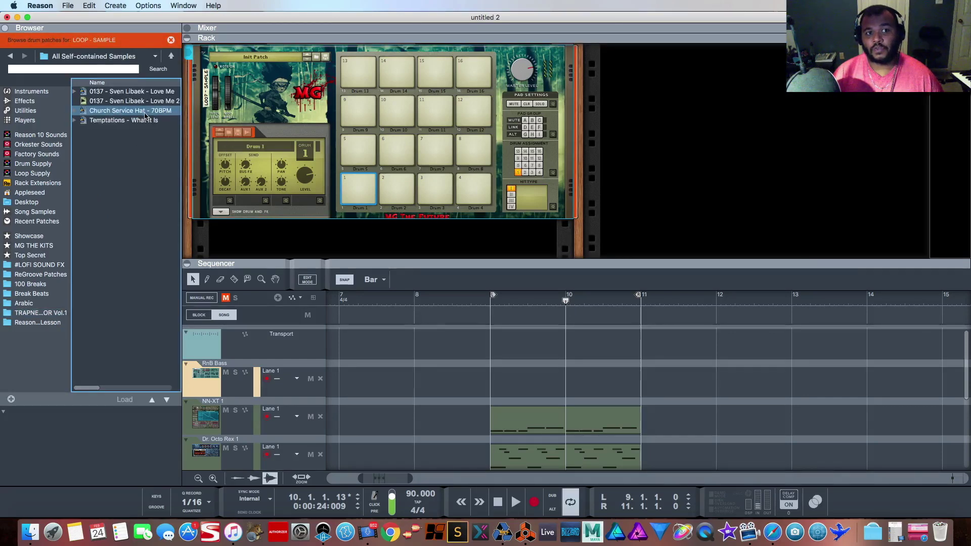
pyautogui.moveTo(146, 116); pyautogui.dragTo(355, 188)
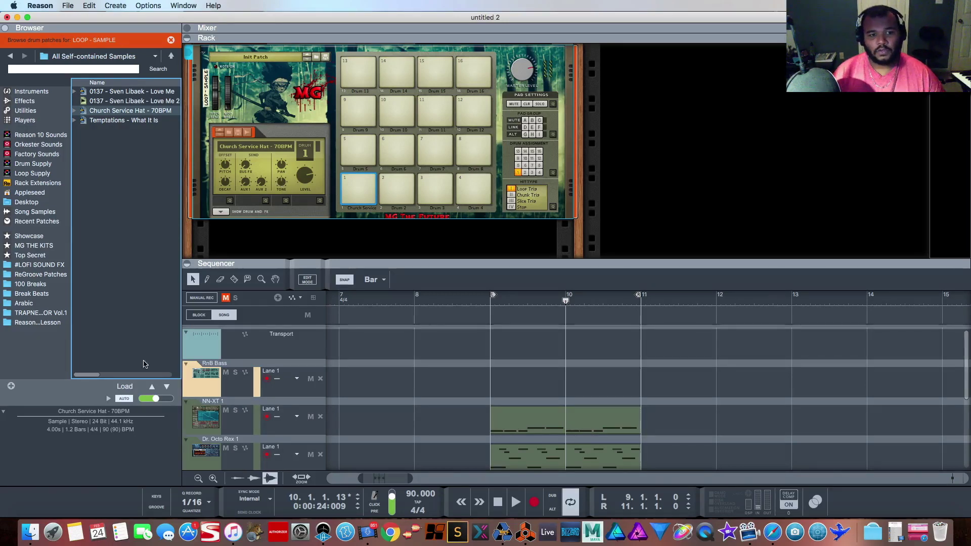
pyautogui.scroll(-5, 263, 400)
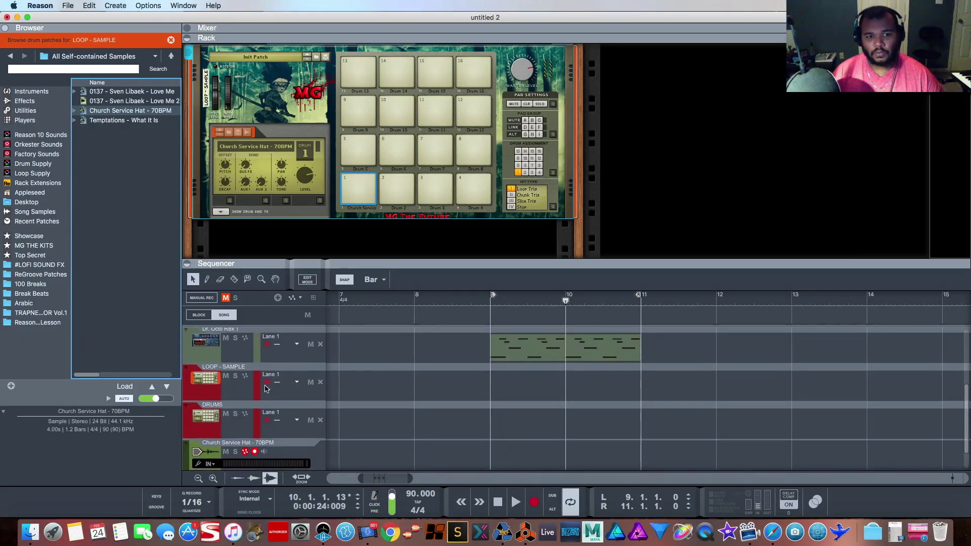
# Arm the LOOP - SAMPLE track and make pads 2–4 play the Church Service Hat drum
pyautogui.click(267, 384)
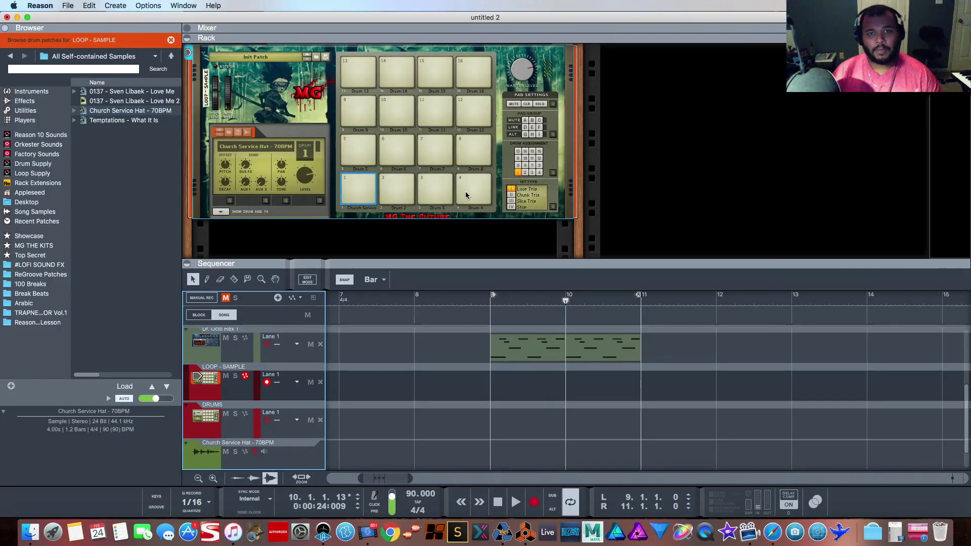
pyautogui.click(553, 173)
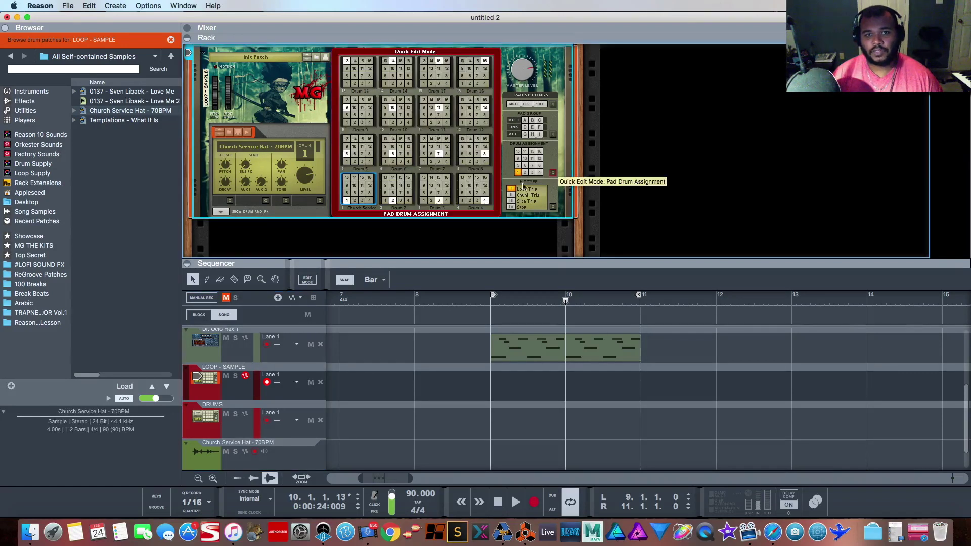
pyautogui.click(385, 200)
pyautogui.click(424, 201)
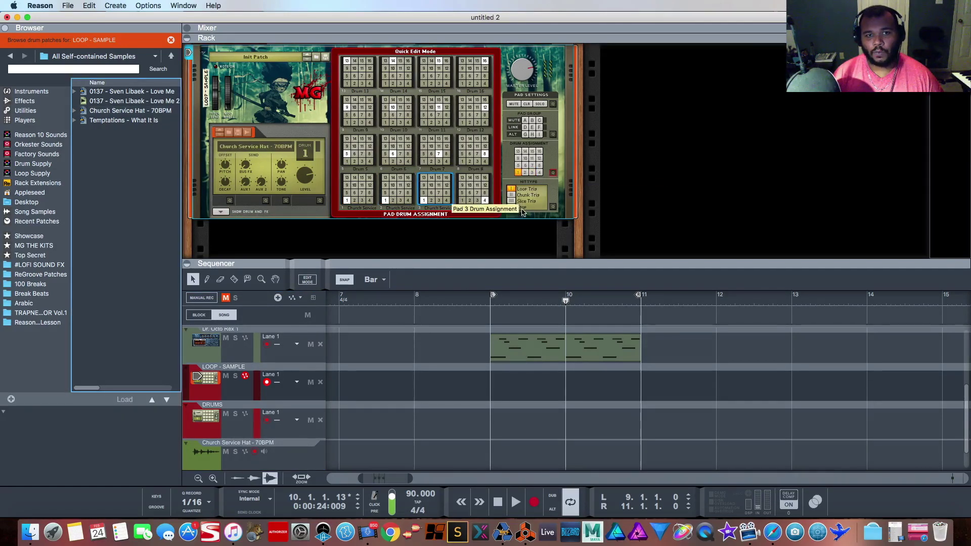
pyautogui.click(463, 201)
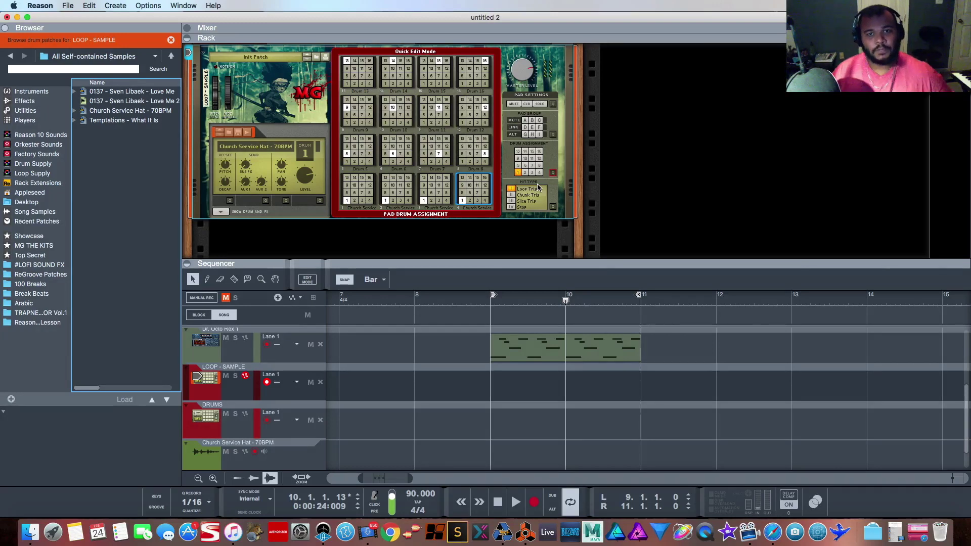
# In Hit Assignment mode, give pads 1–4 successive loop chunks, then record from bar 9
pyautogui.click(553, 207)
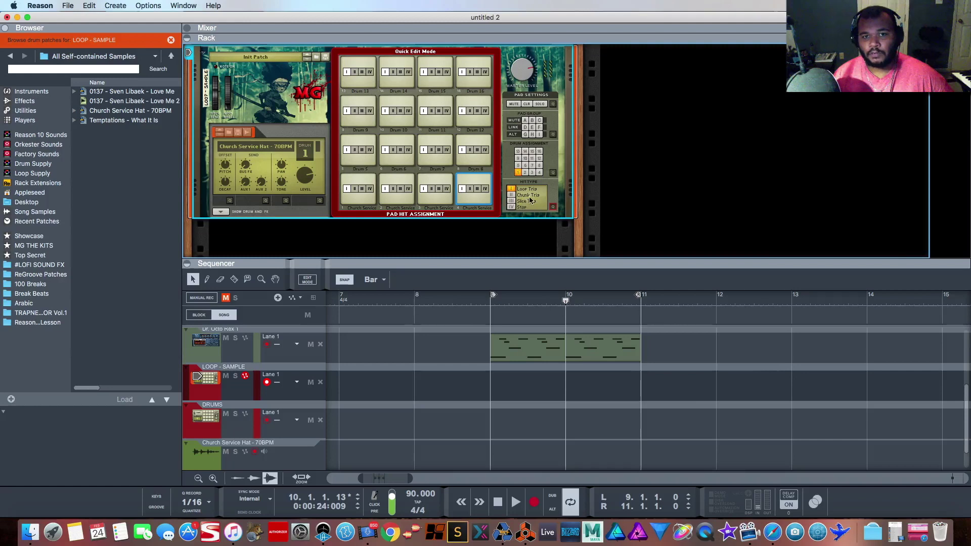
pyautogui.click(221, 211)
pyautogui.scroll(-3, 275, 219)
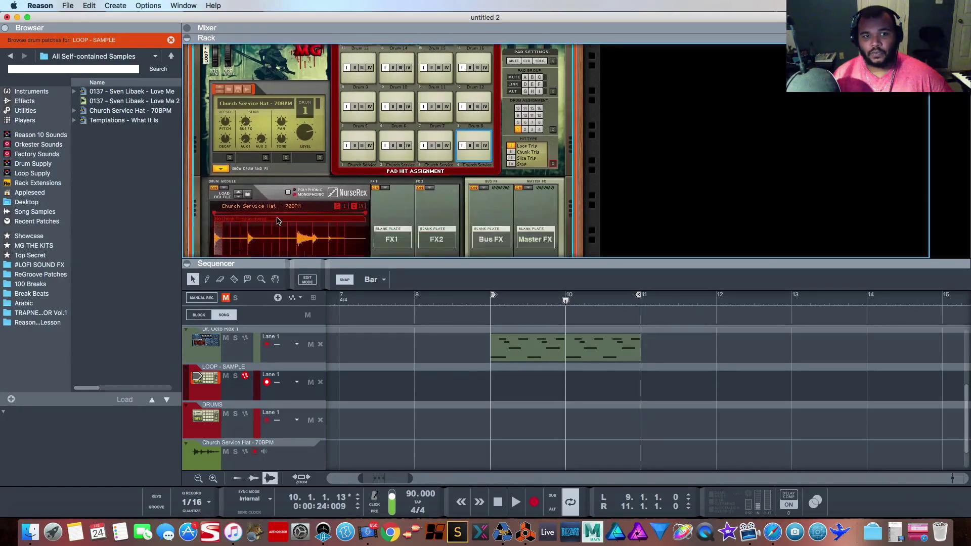
pyautogui.click(356, 116)
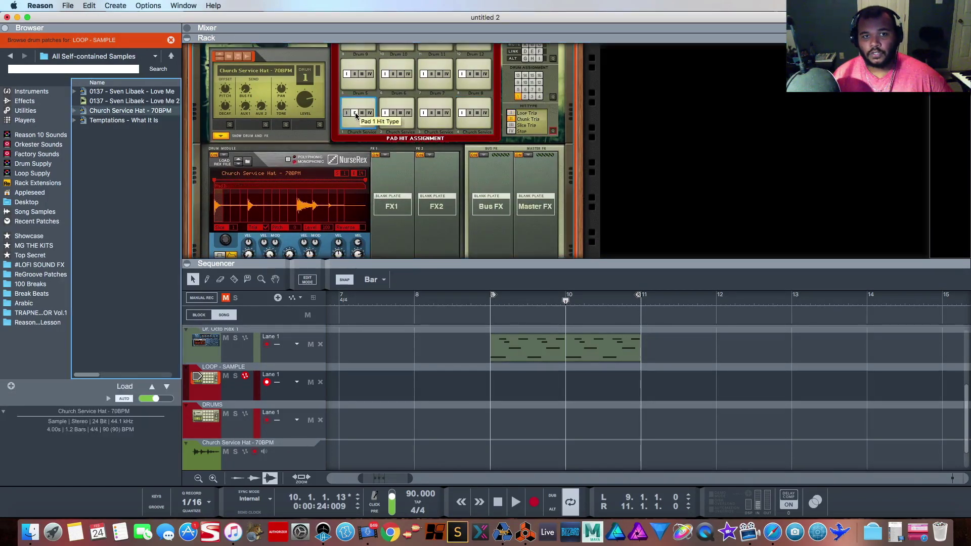
pyautogui.click(395, 115)
pyautogui.click(431, 117)
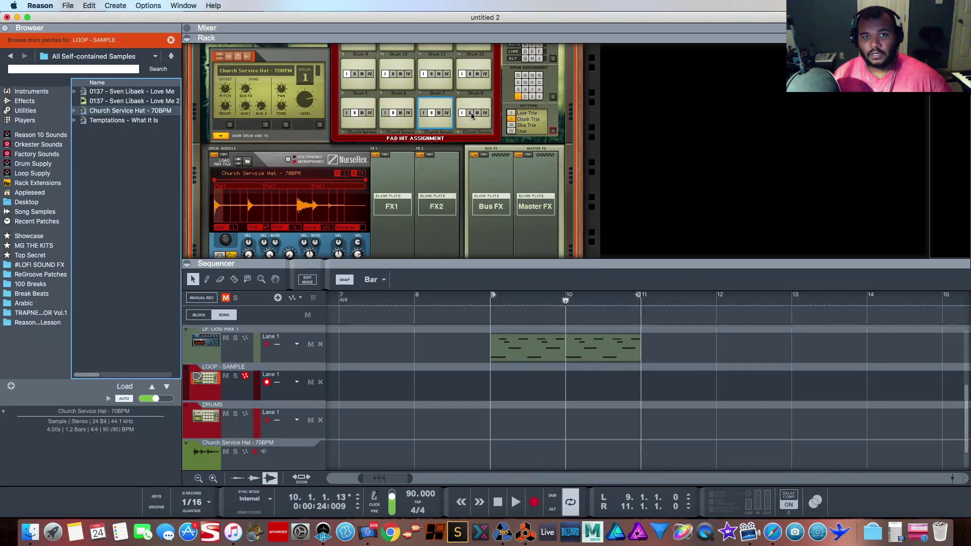
pyautogui.click(471, 115)
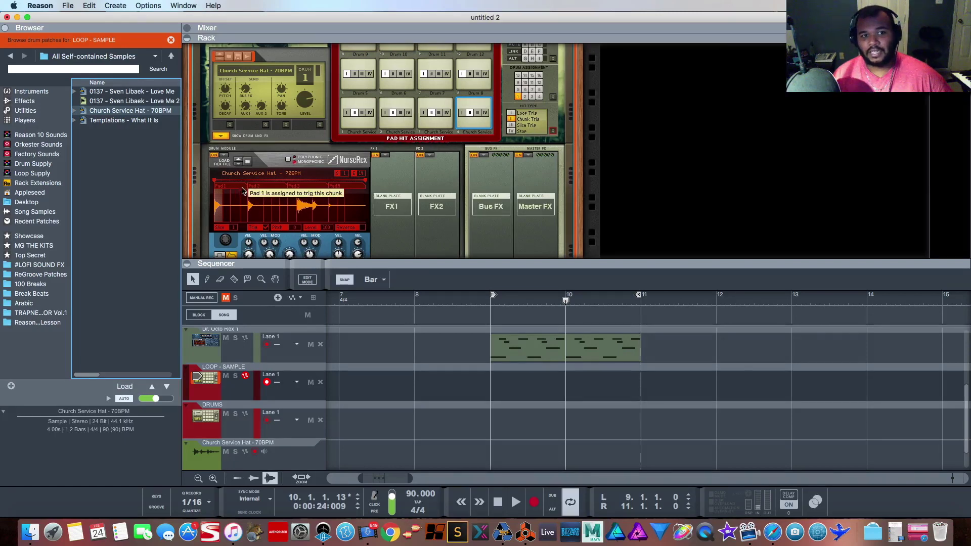
pyautogui.click(269, 189)
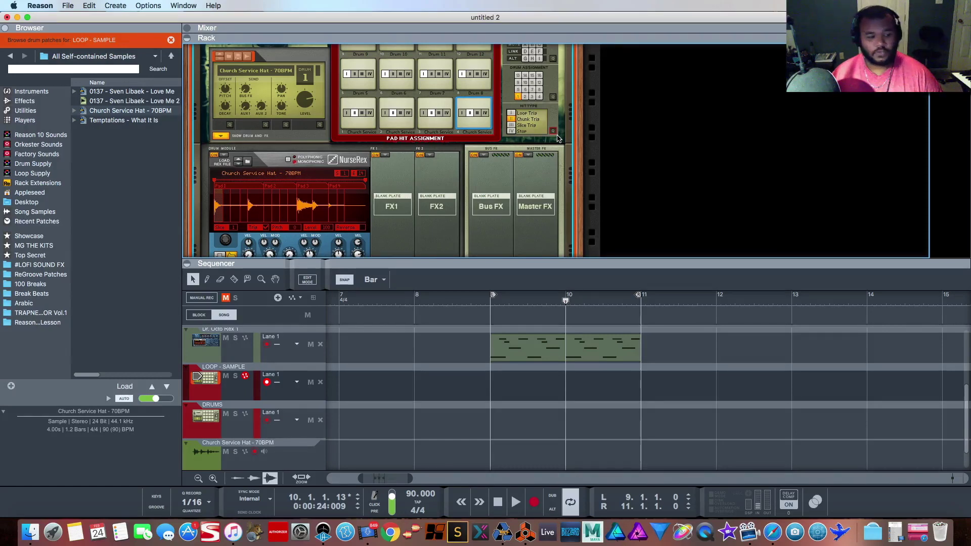
pyautogui.click(548, 298)
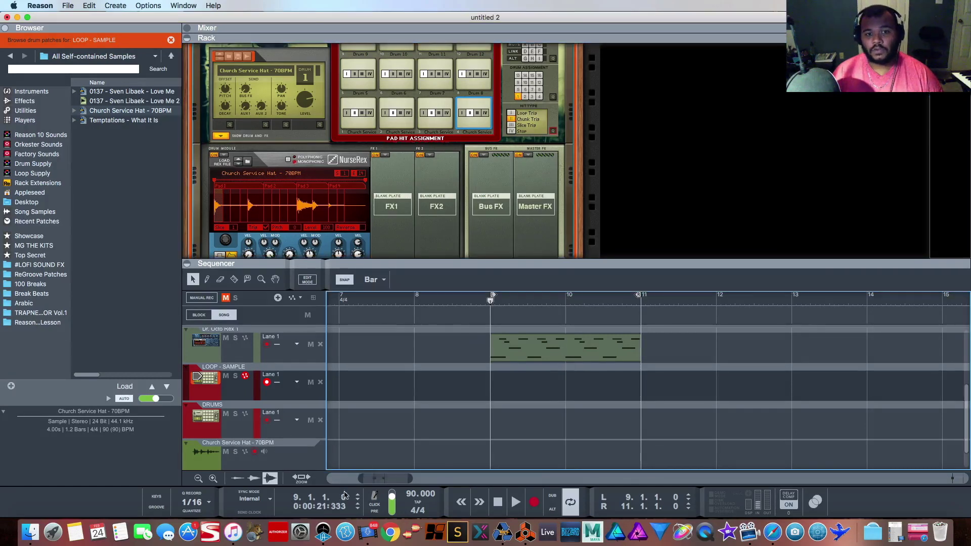
pyautogui.click(532, 504)
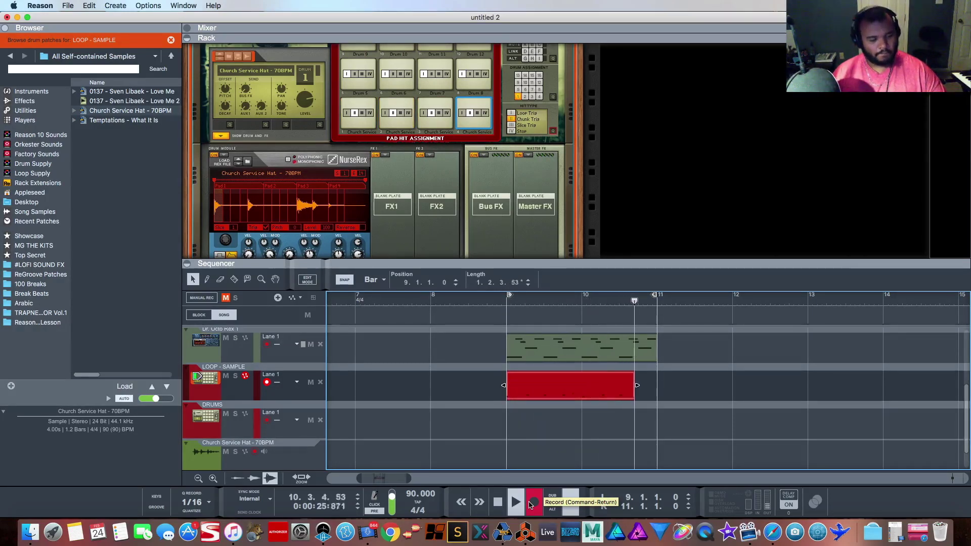
# Stop recording at bar 11, fold the Kong device, and select the DRUMS track
pyautogui.press('space')
pyautogui.scroll(-3, 439, 200)
pyautogui.scroll(5, 385, 187)
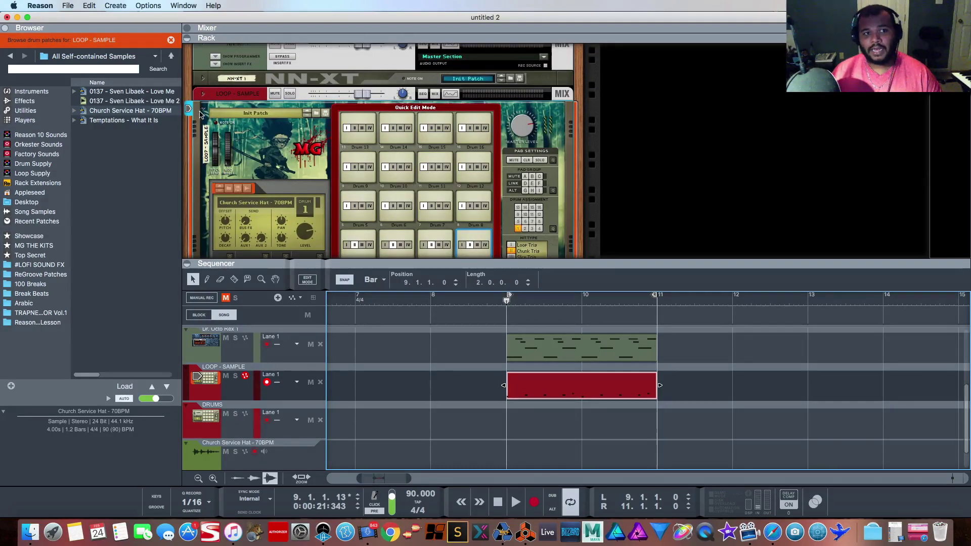
pyautogui.click(203, 109)
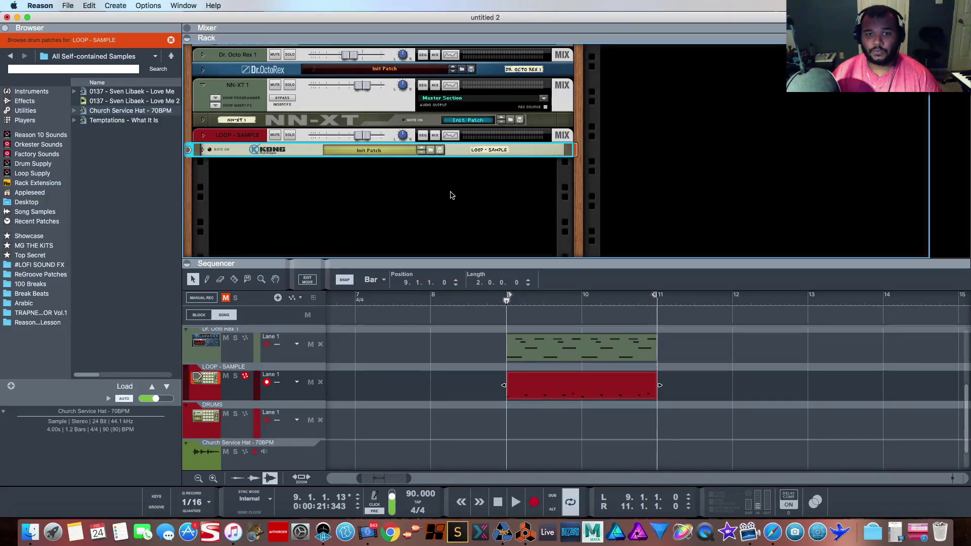
pyautogui.scroll(4, 572, 370)
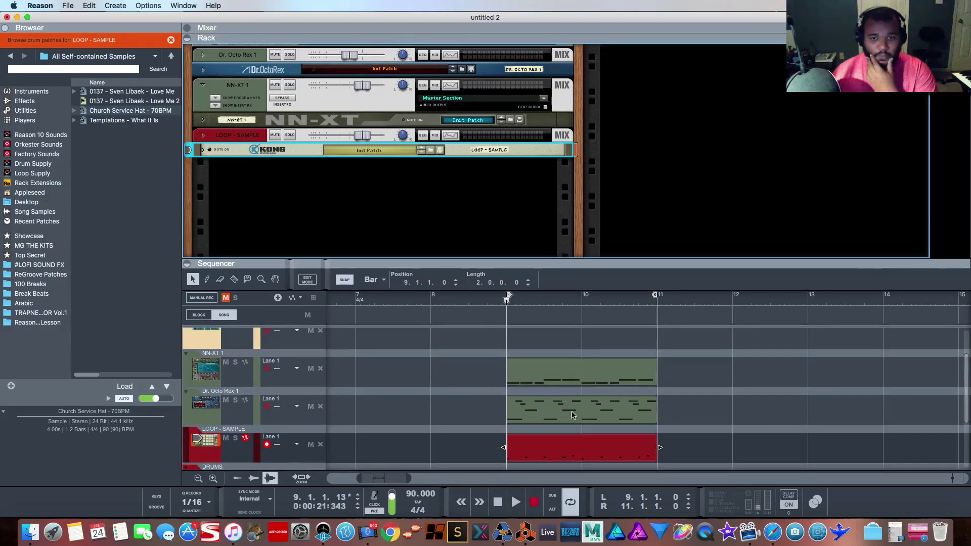
pyautogui.scroll(-2, 573, 415)
pyautogui.scroll(10, 713, 182)
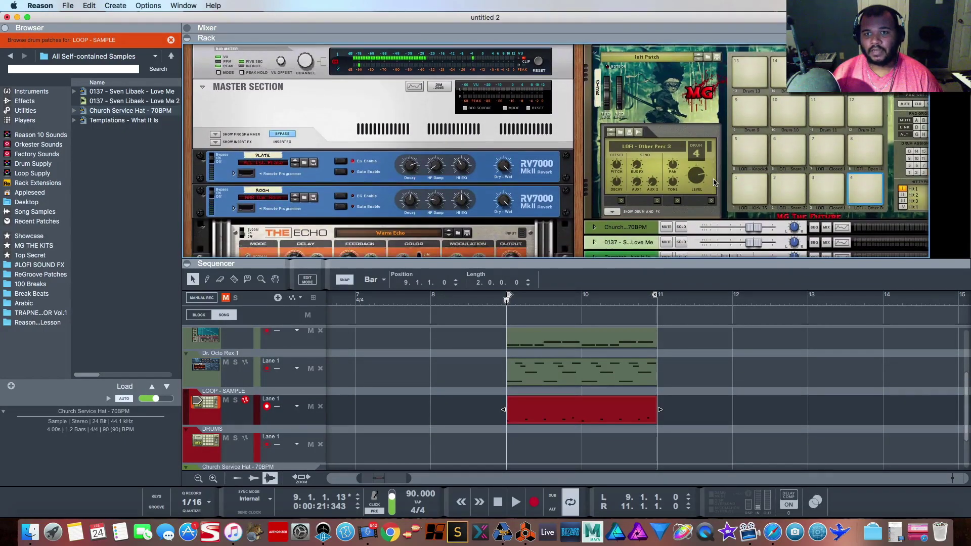
pyautogui.click(415, 446)
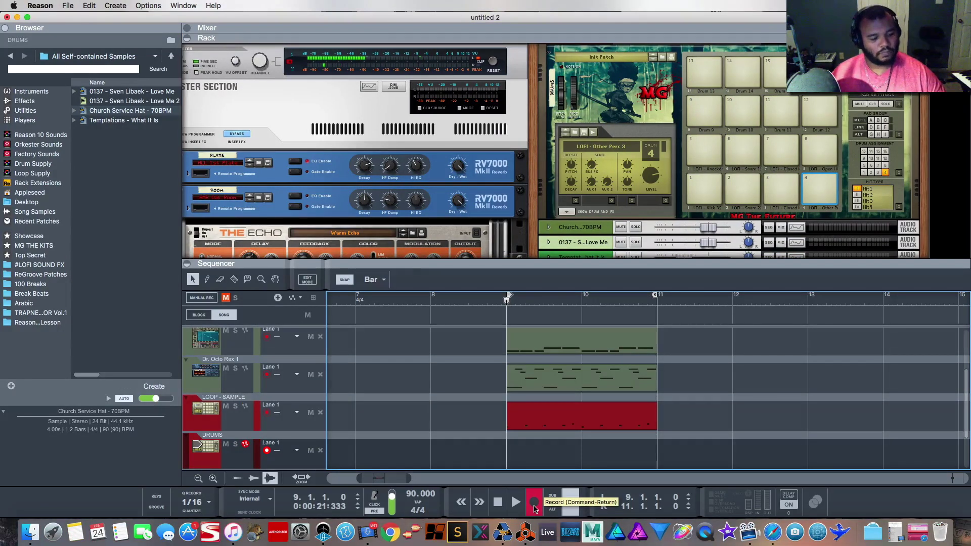
# Record a two-bar clip on the DRUMS track from bar 9, stopping at bar 11
pyautogui.click(534, 502)
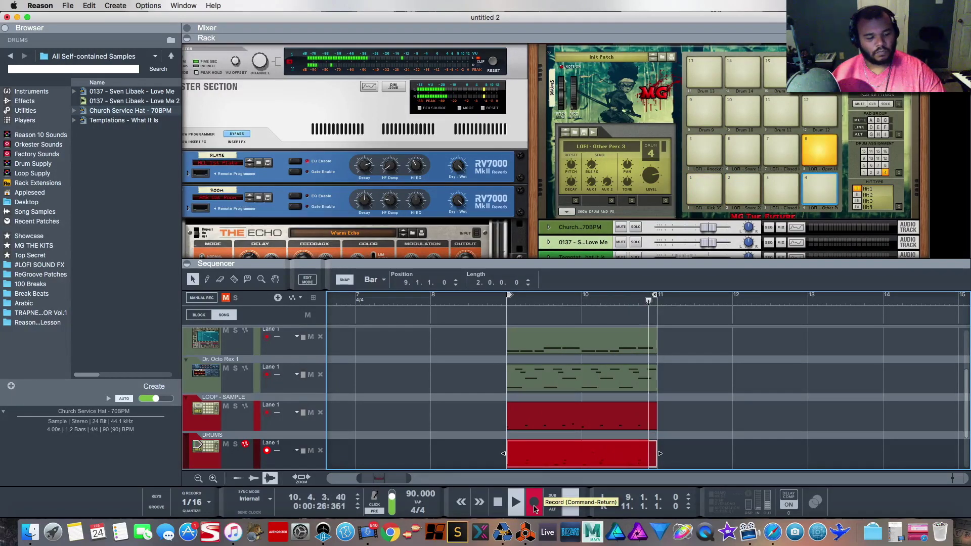
pyautogui.press('space')
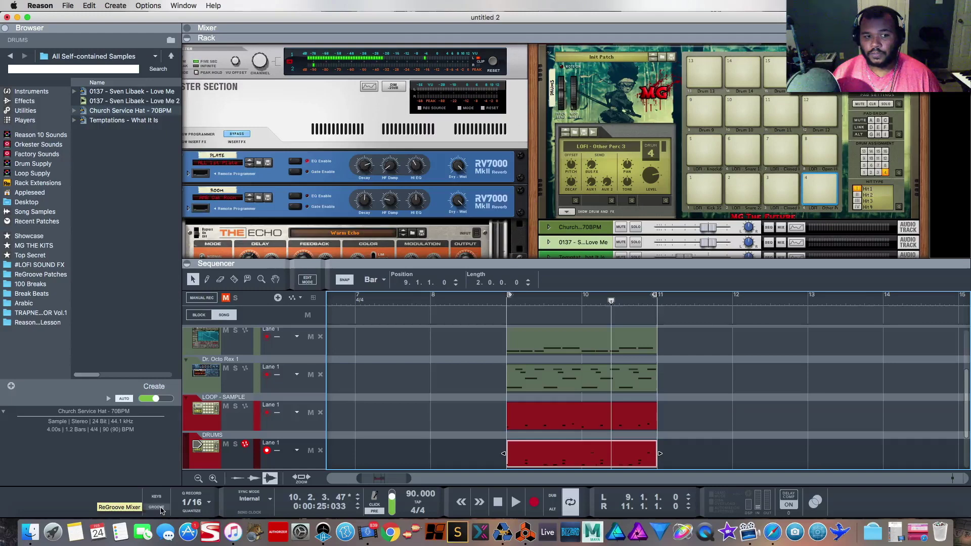
pyautogui.scroll(-2, 259, 431)
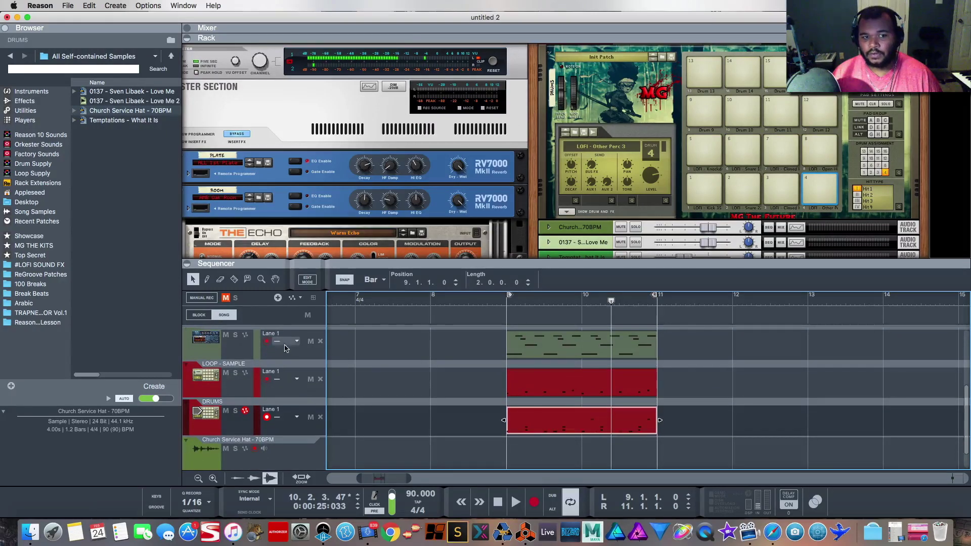
pyautogui.click(296, 417)
# Assign groove channel A1 to the DRUMS lane and open the ReGroove Mixer
pyautogui.moveTo(317, 460)
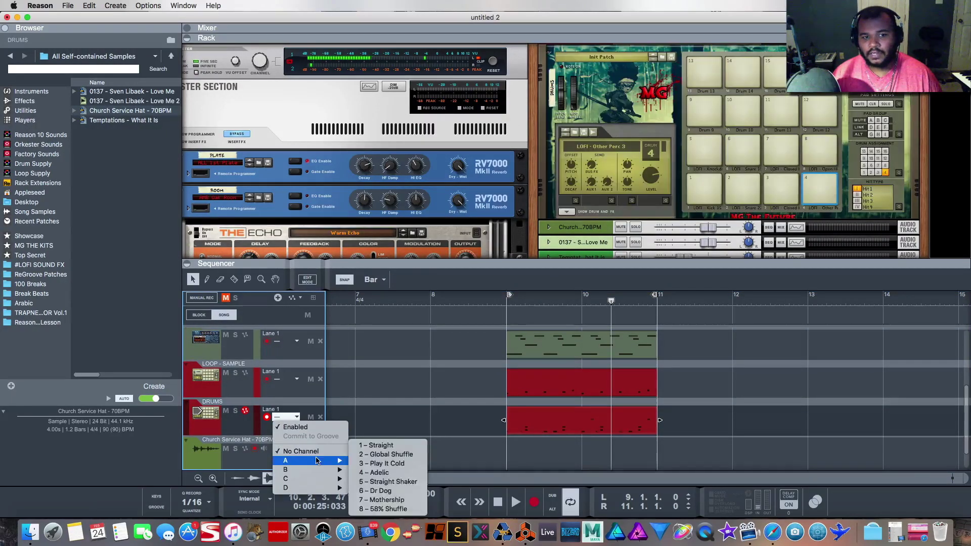
pyautogui.click(375, 445)
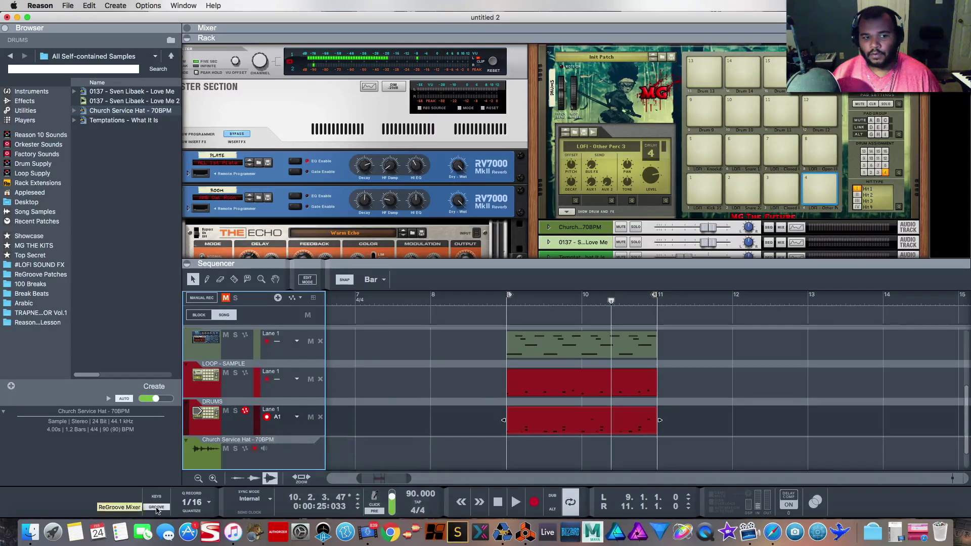
pyautogui.click(157, 507)
pyautogui.click(244, 413)
# Load the MPC-60 67% Shuffle groove into channel A1 after comparing shuffle amounts
pyautogui.click(51, 278)
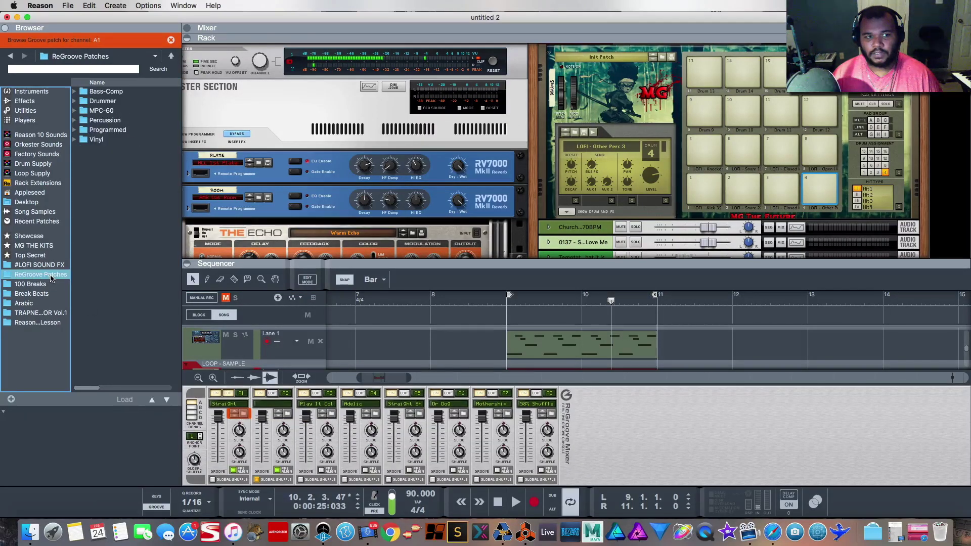
pyautogui.doubleClick(101, 110)
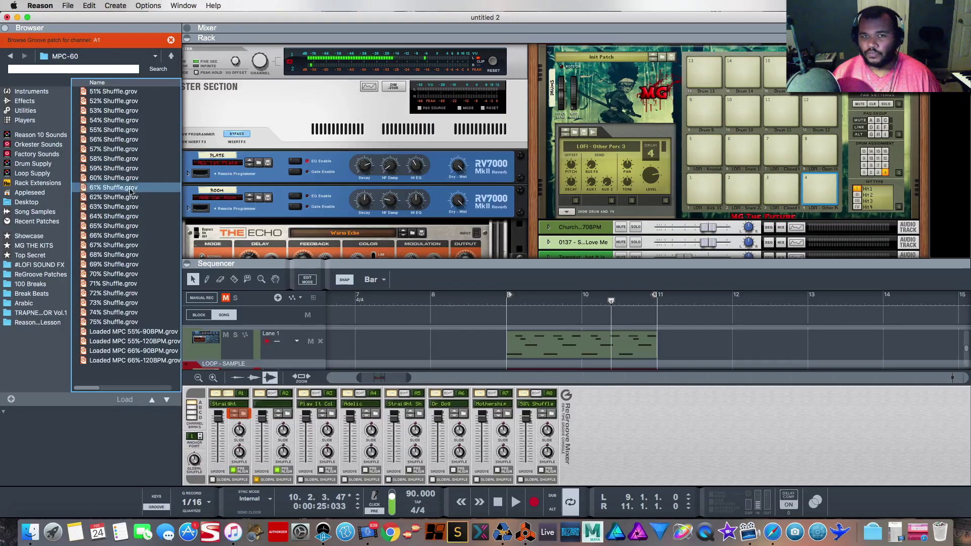
pyautogui.click(133, 244)
pyautogui.click(126, 158)
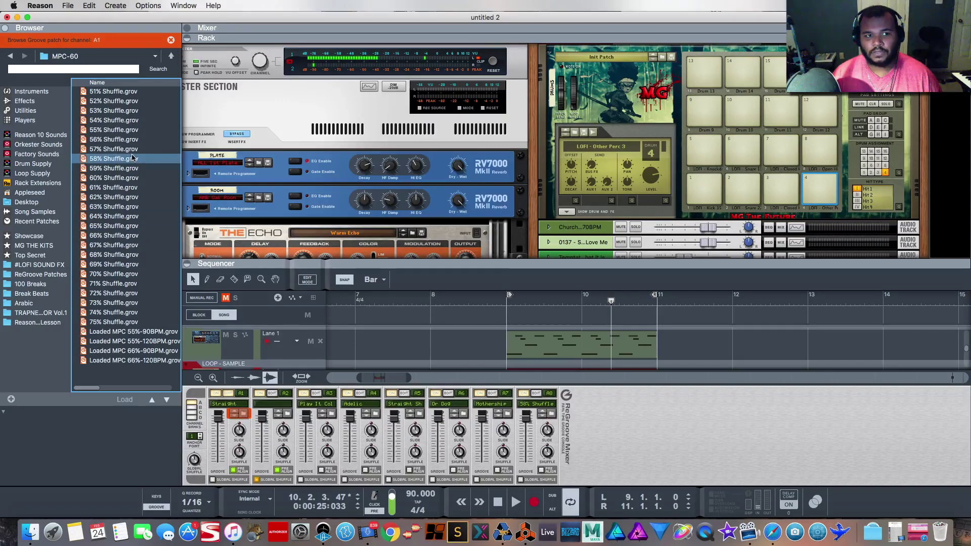
pyautogui.click(126, 187)
pyautogui.click(126, 206)
pyautogui.click(127, 216)
pyautogui.click(126, 235)
pyautogui.click(126, 245)
pyautogui.click(128, 216)
pyautogui.click(126, 235)
pyautogui.click(126, 276)
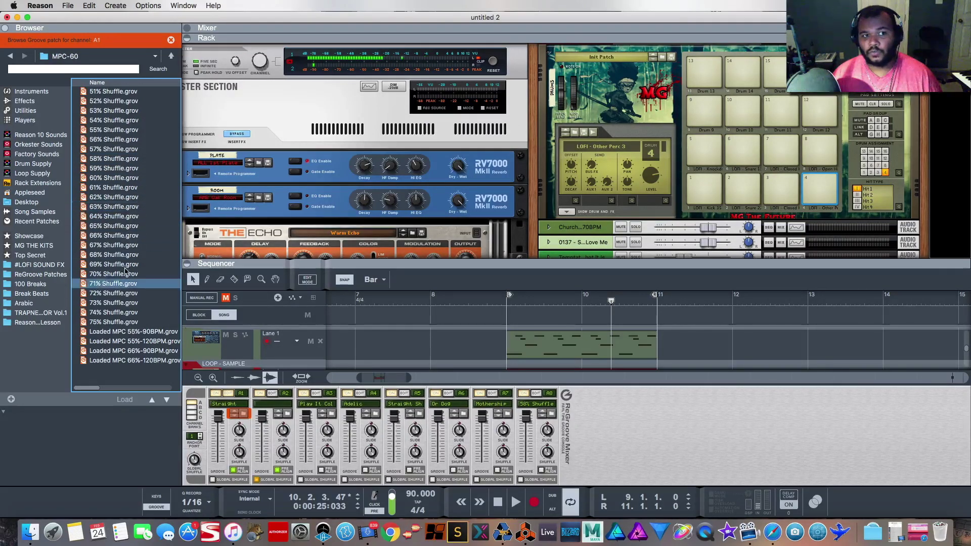
pyautogui.click(126, 246)
pyautogui.doubleClick(113, 246)
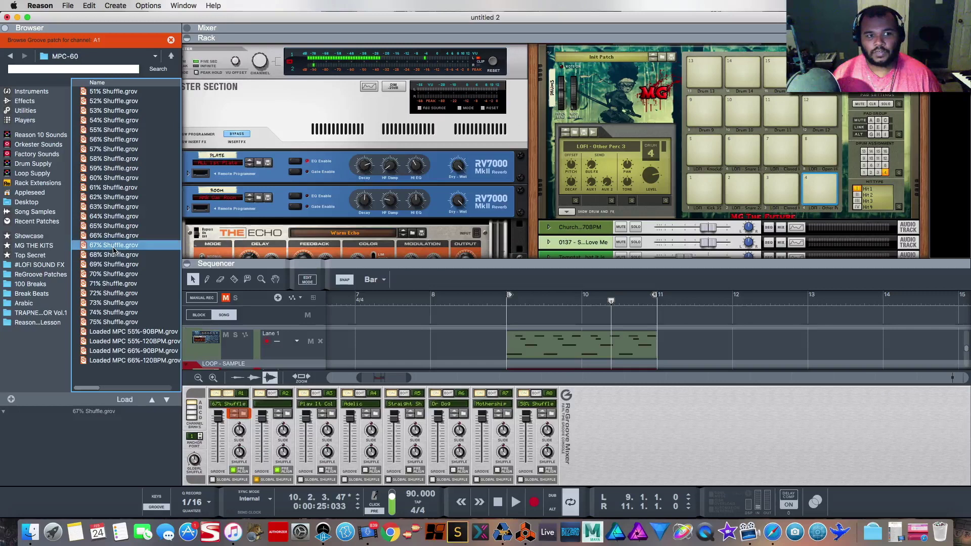
# Play the loop and lower channel A1's groove amount
pyautogui.scroll(2, 382, 334)
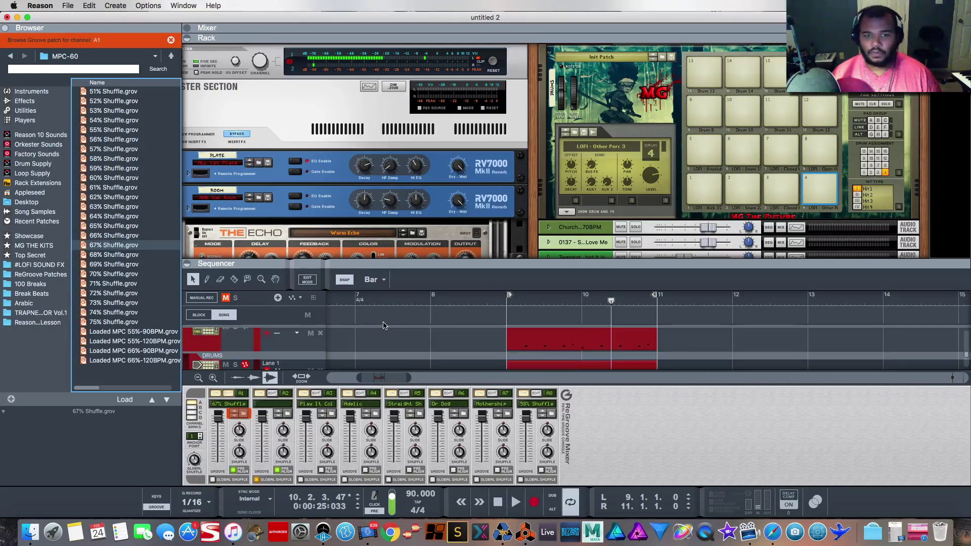
pyautogui.press('space')
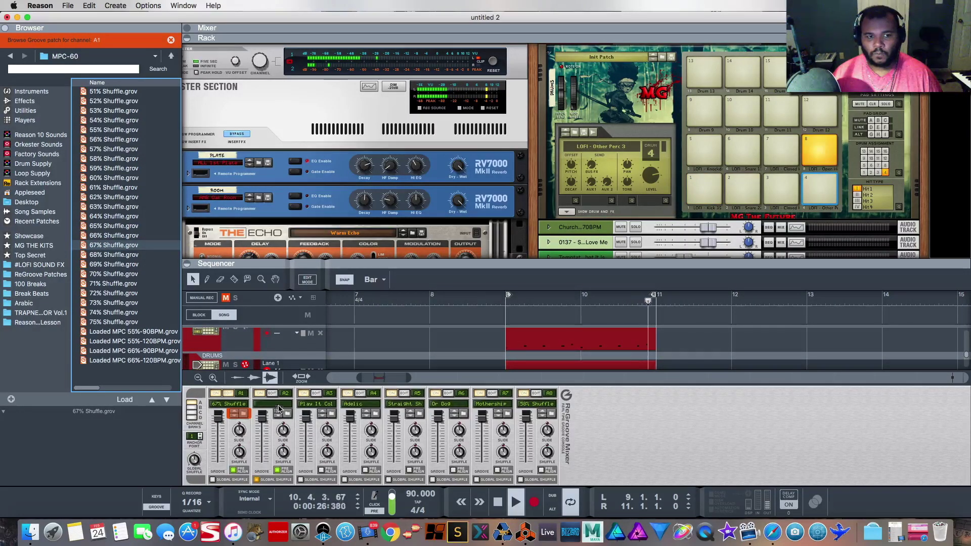
pyautogui.moveTo(218, 415); pyautogui.dragTo(219, 438)
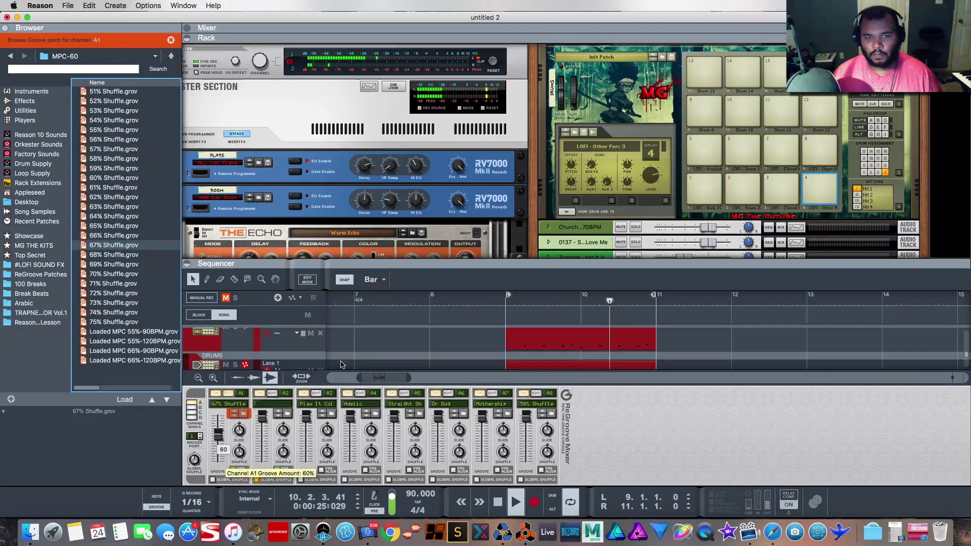
pyautogui.scroll(-2, 391, 337)
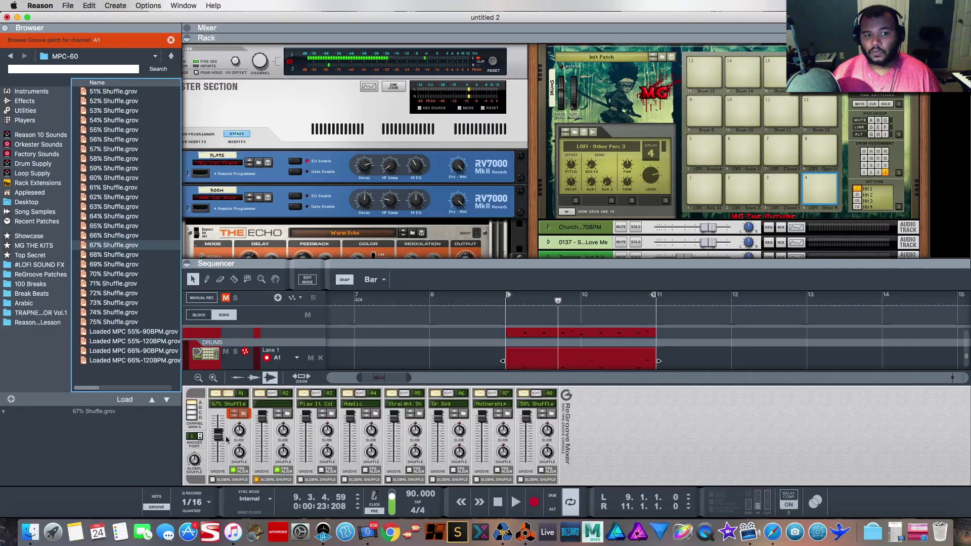
# Close the groove mixer and apply groove A1 to the LOOP - SAMPLE lane
pyautogui.click(158, 508)
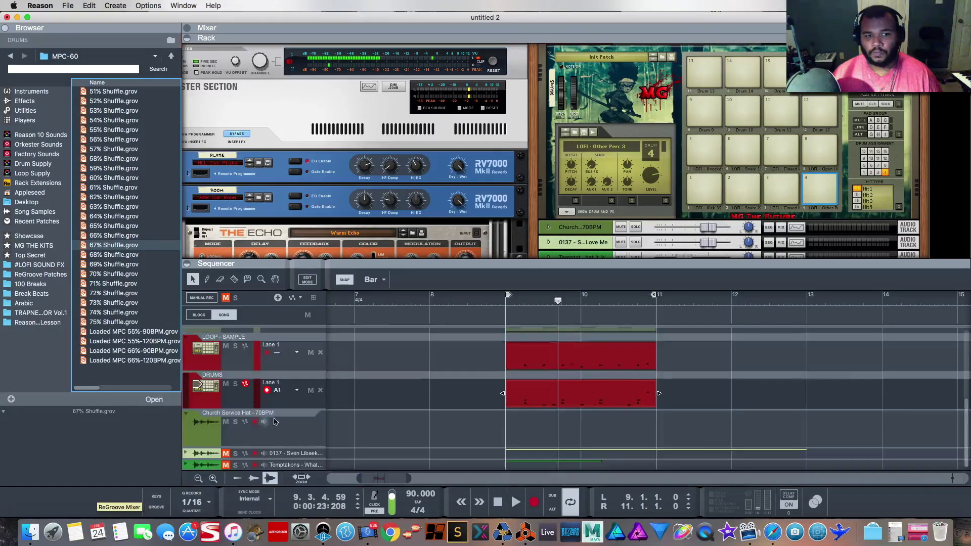
pyautogui.scroll(2, 301, 407)
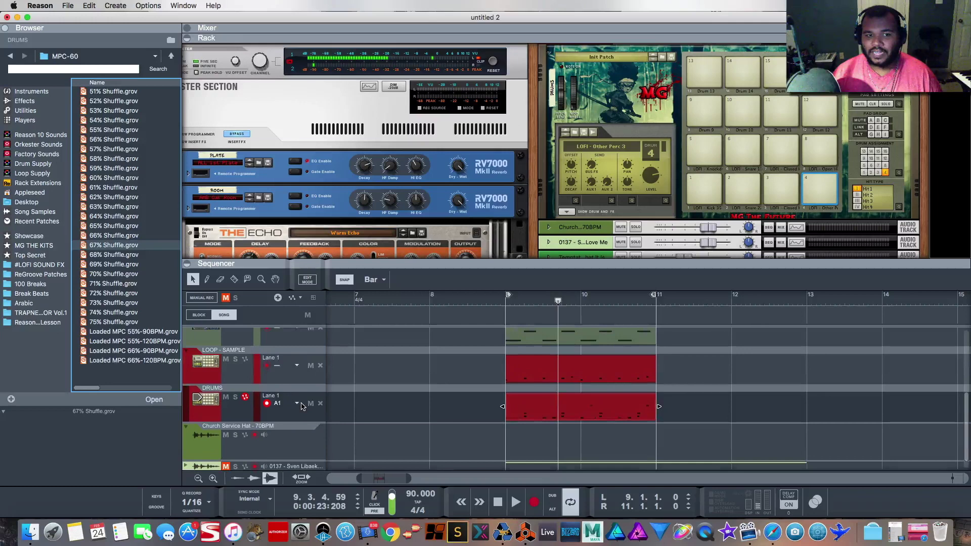
pyautogui.click(299, 367)
pyautogui.moveTo(303, 405)
pyautogui.click(368, 405)
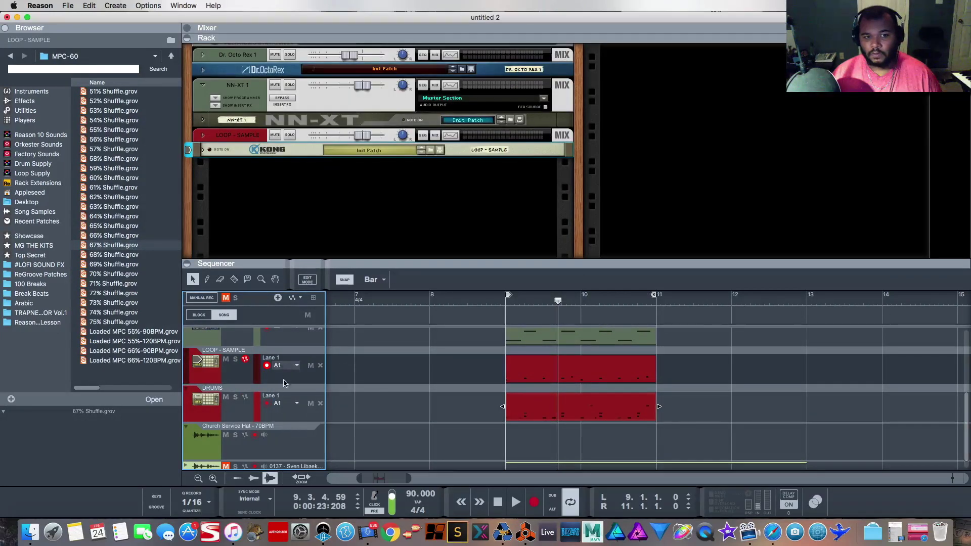
pyautogui.scroll(5, 286, 402)
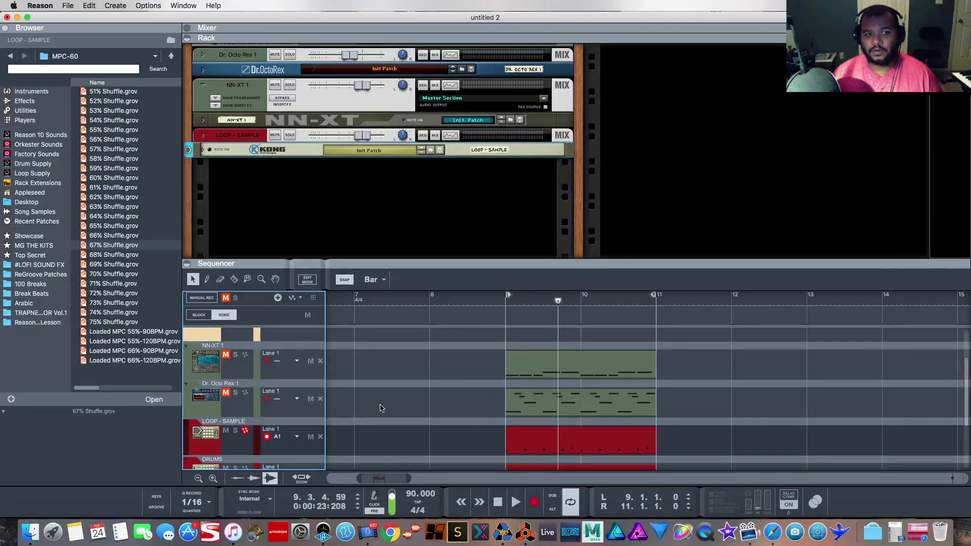
# Apply groove A1 to the Dr. Octo Rex and NN-XT 1 lanes while auditioning the loop
pyautogui.press('space')
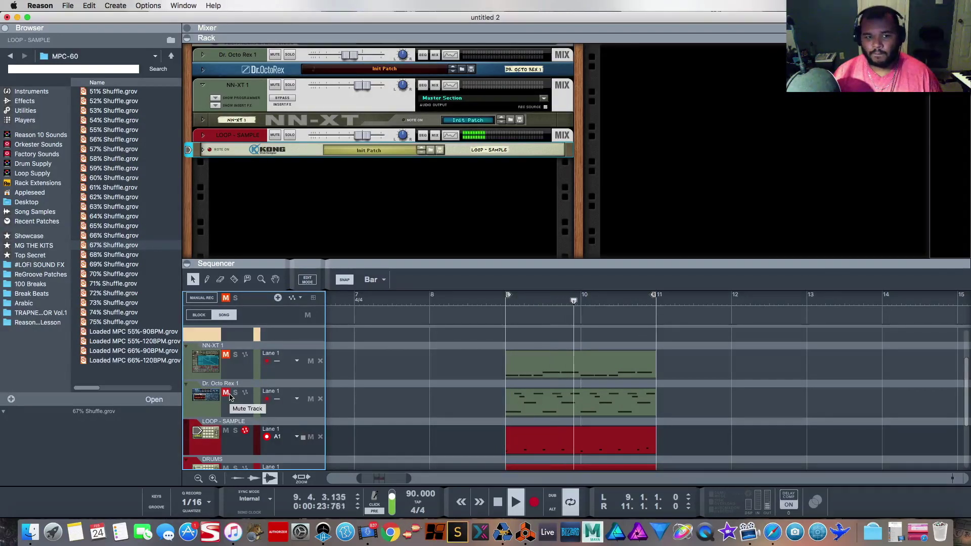
pyautogui.press('space')
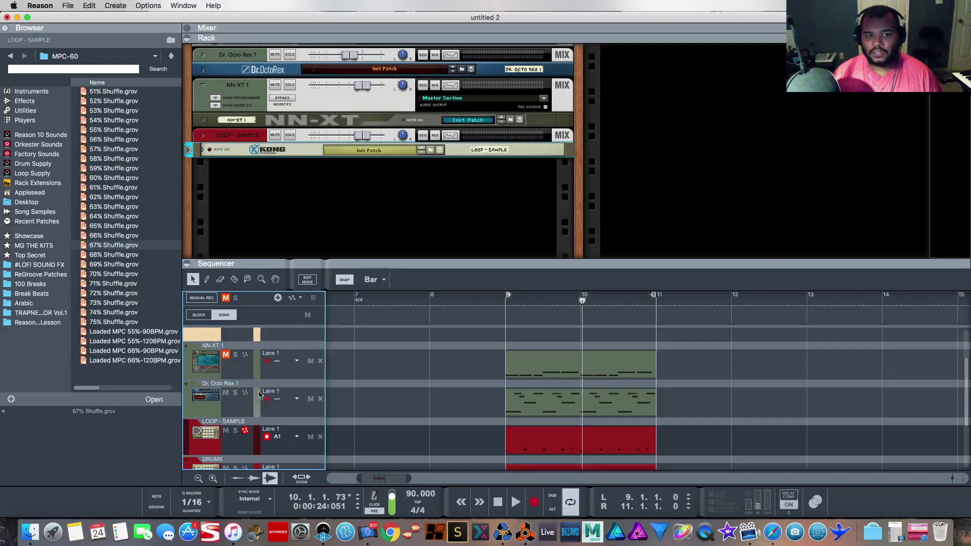
pyautogui.press('space')
pyautogui.click(297, 399)
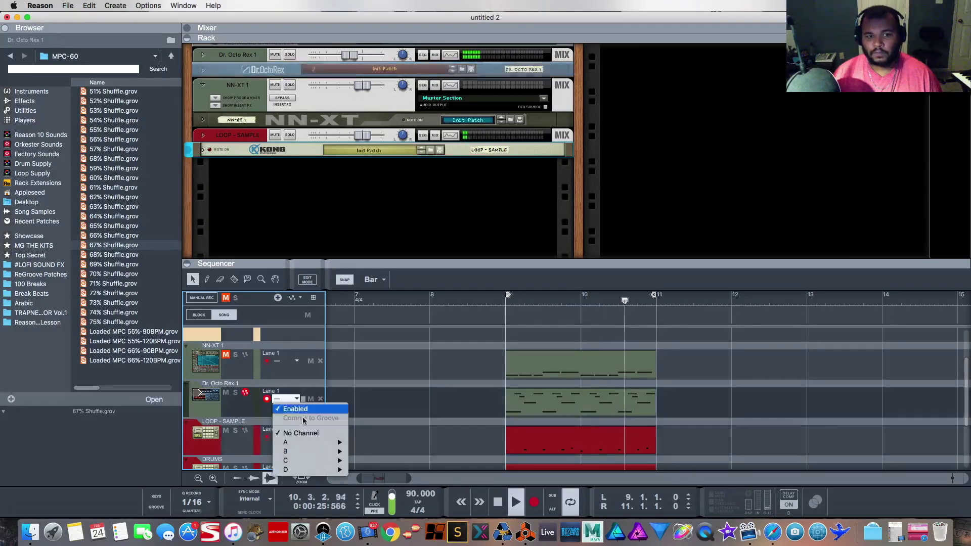
pyautogui.moveTo(337, 442)
pyautogui.click(374, 442)
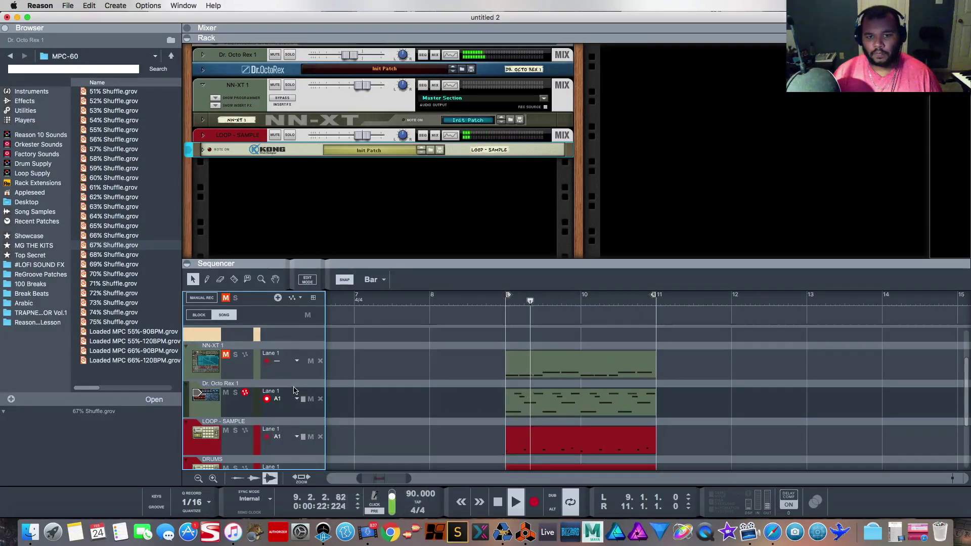
pyautogui.click(296, 360)
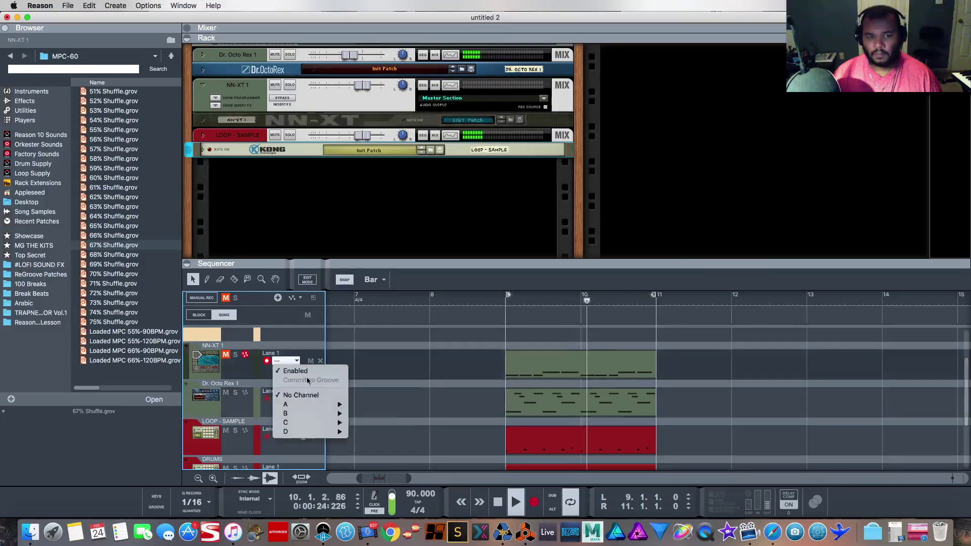
pyautogui.moveTo(337, 404)
pyautogui.click(374, 404)
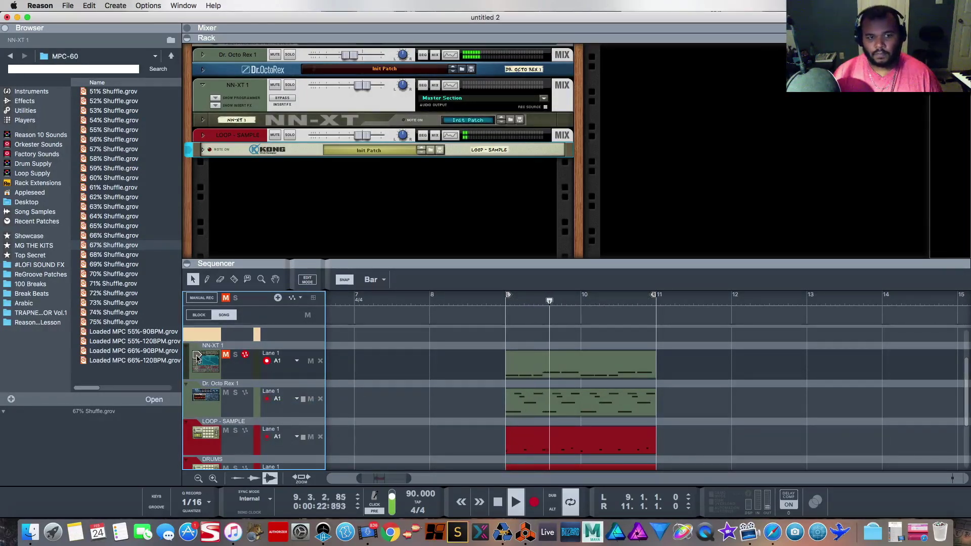
# Unmute NN-XT 1, then stop playback and return the song position to bar 9
pyautogui.click(224, 356)
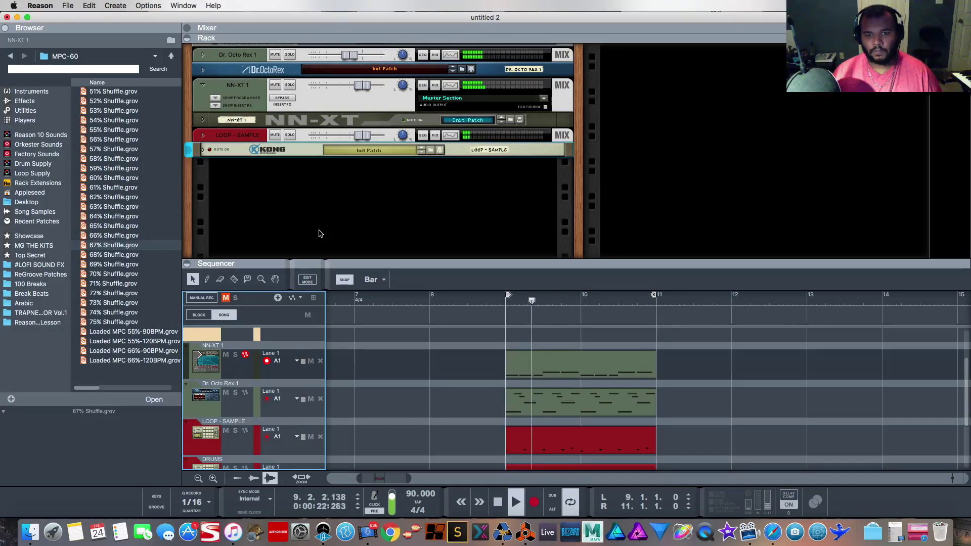
pyautogui.press('space')
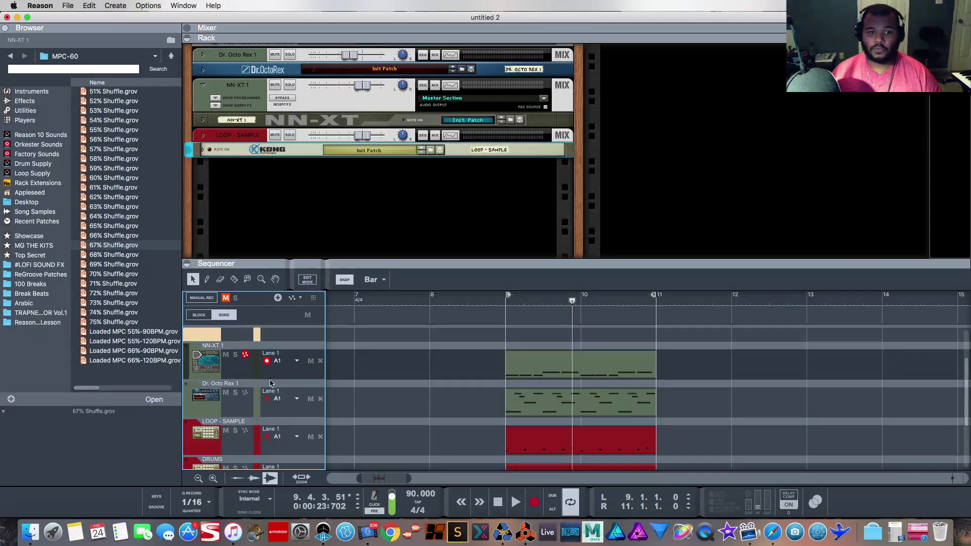
pyautogui.scroll(-4, 271, 384)
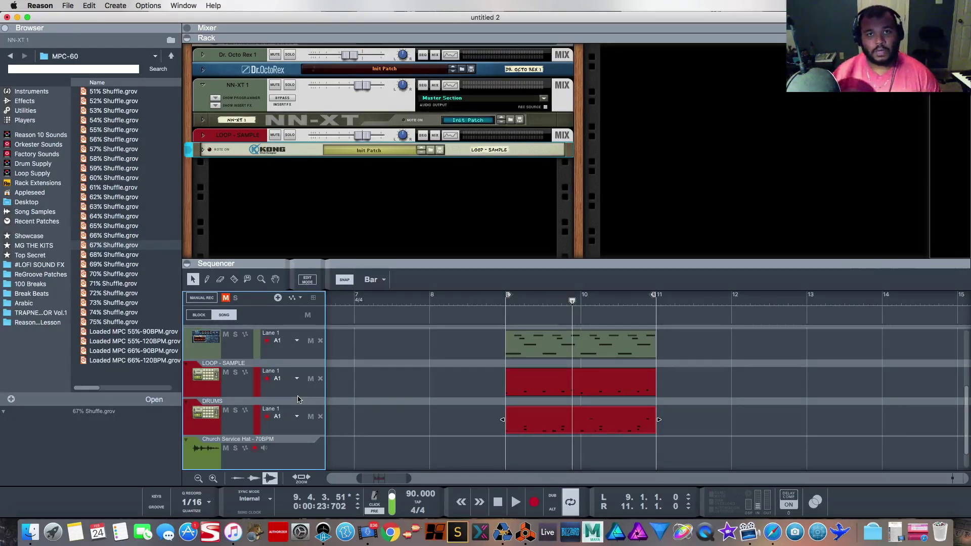
pyautogui.scroll(3, 473, 380)
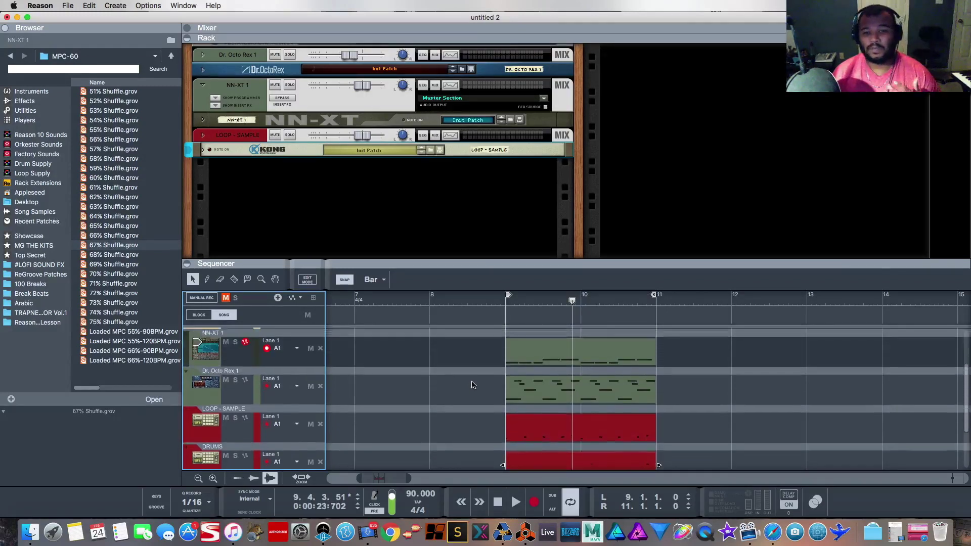
pyautogui.moveTo(572, 302); pyautogui.dragTo(506, 302)
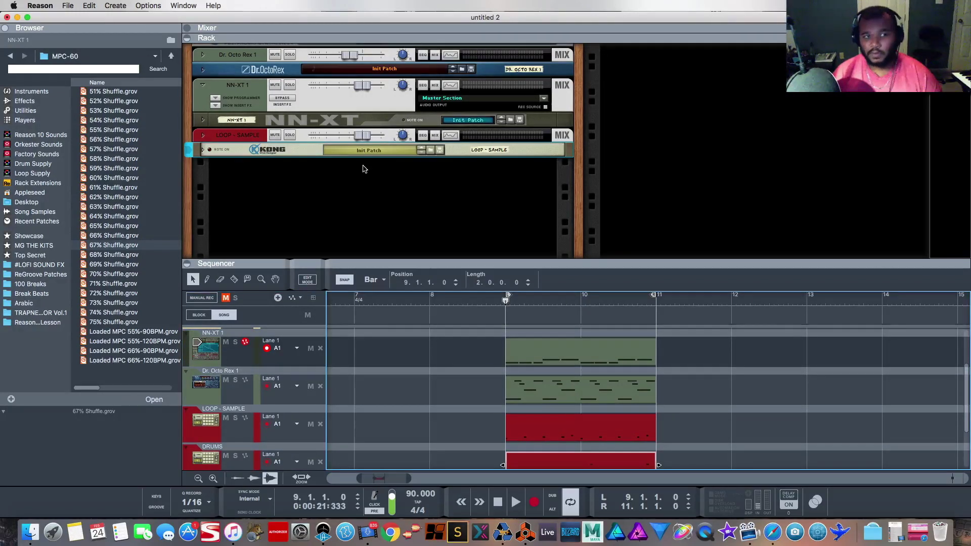
# Export the loop as an audio file with the default name and settings
pyautogui.click(67, 5)
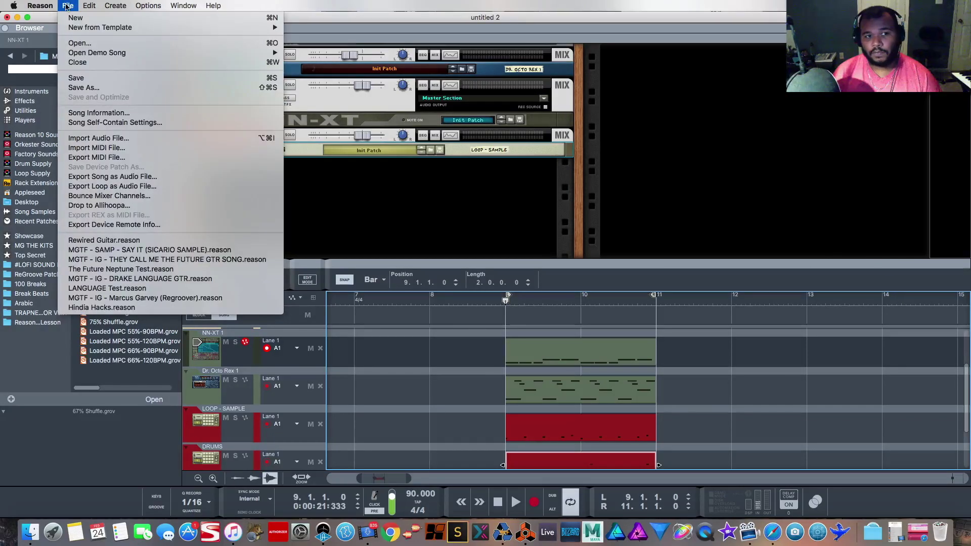
pyautogui.click(196, 187)
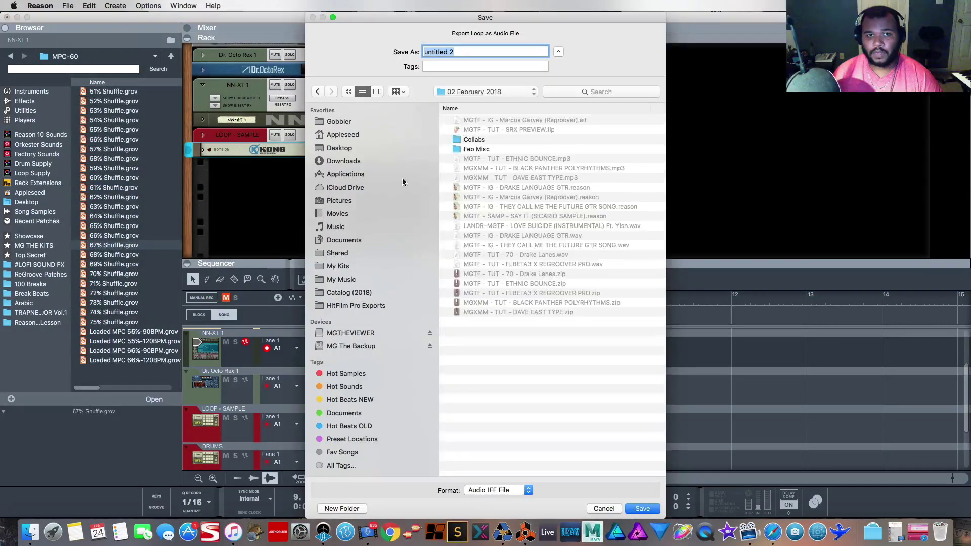
pyautogui.press('Return')
pyautogui.click(524, 296)
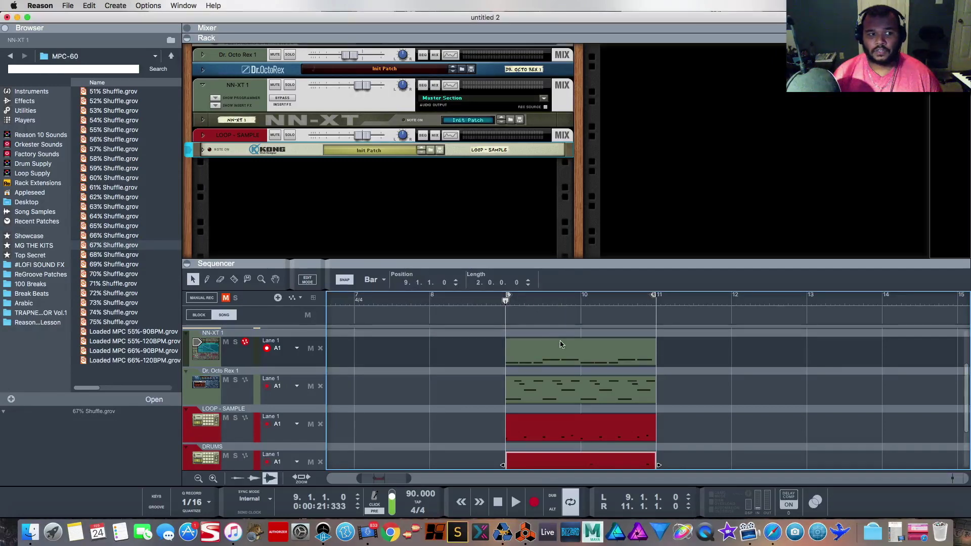
pyautogui.scroll(-3, 560, 344)
# Solo the new REason 10 RUles track containing the two-bar exported clip
pyautogui.scroll(4, 536, 357)
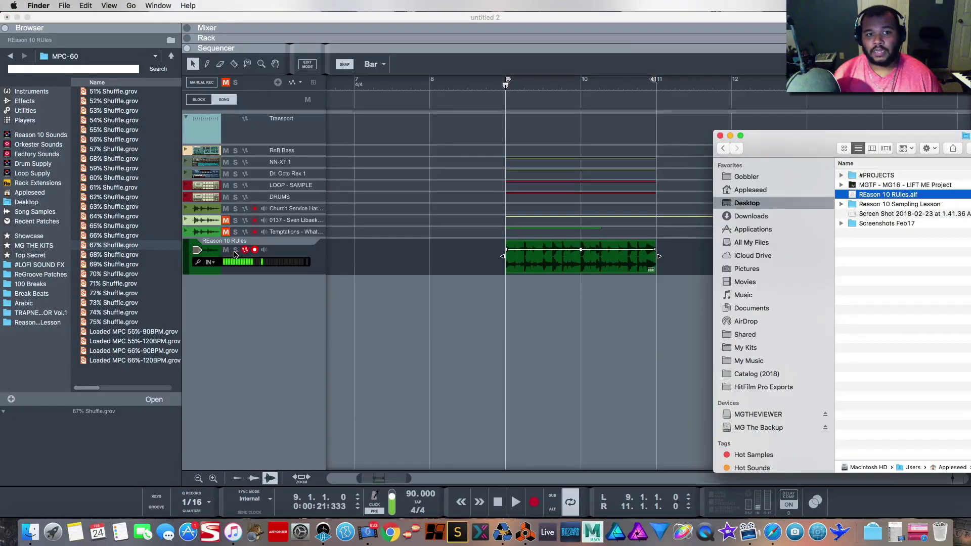
pyautogui.click(235, 250)
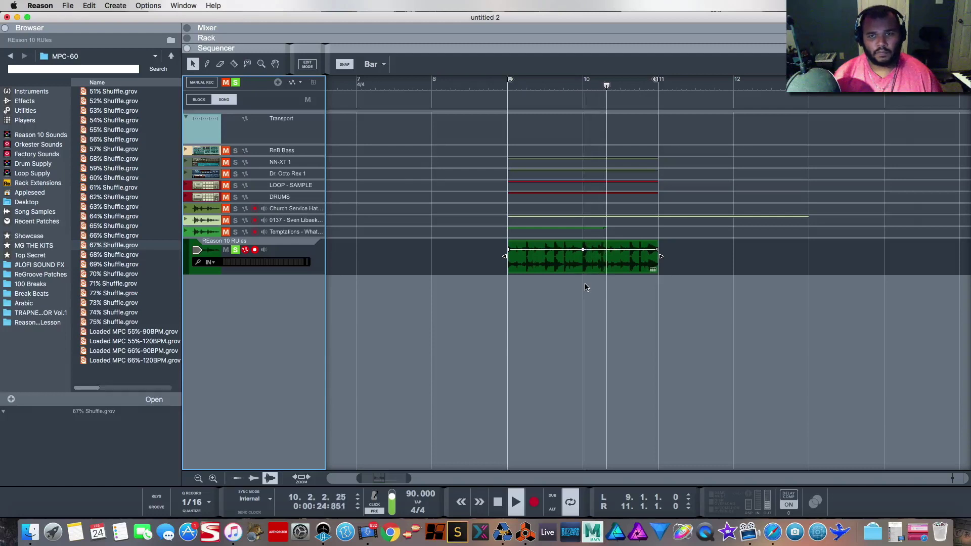
# Lower the tempo from 90 to 75 BPM, audition the clip, and show the device rack
pyautogui.press('space')
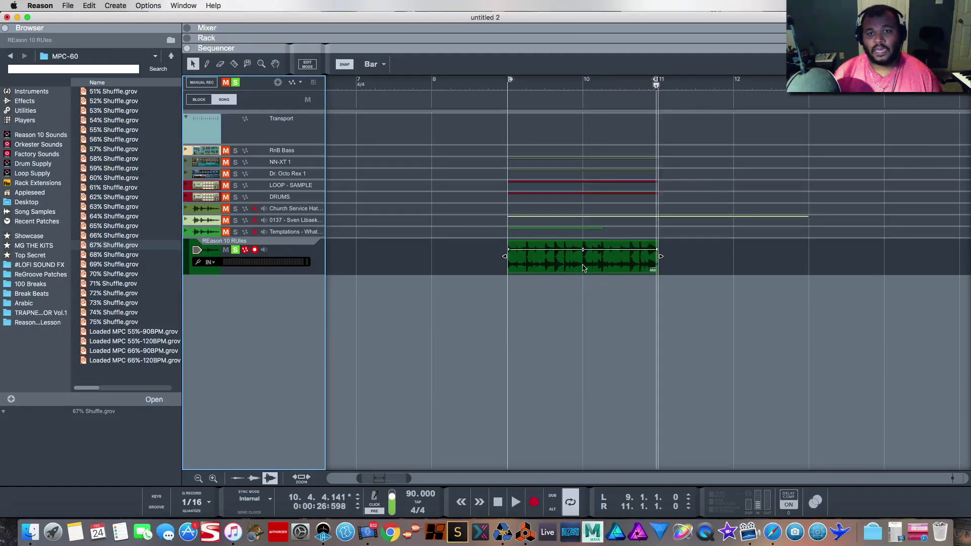
pyautogui.click(583, 268)
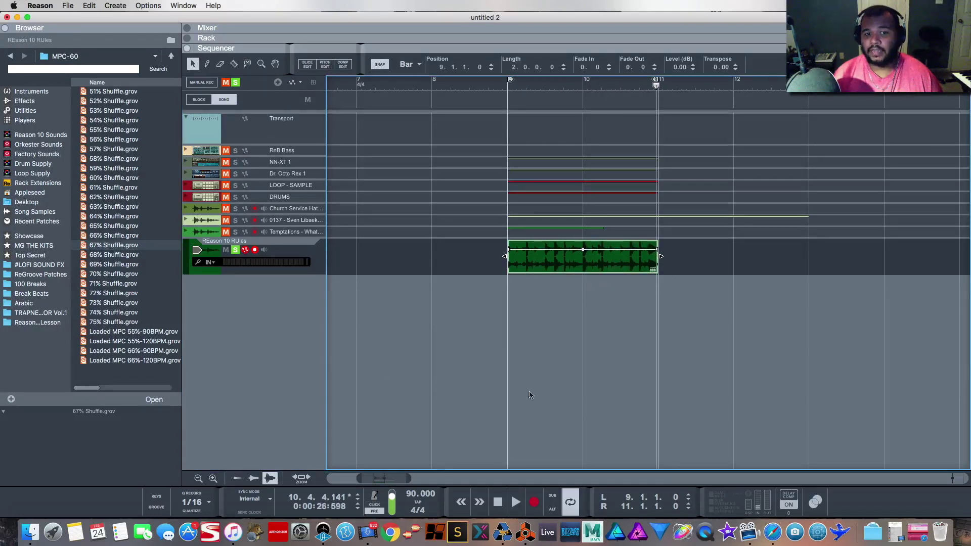
pyautogui.moveTo(412, 490); pyautogui.dragTo(413, 500)
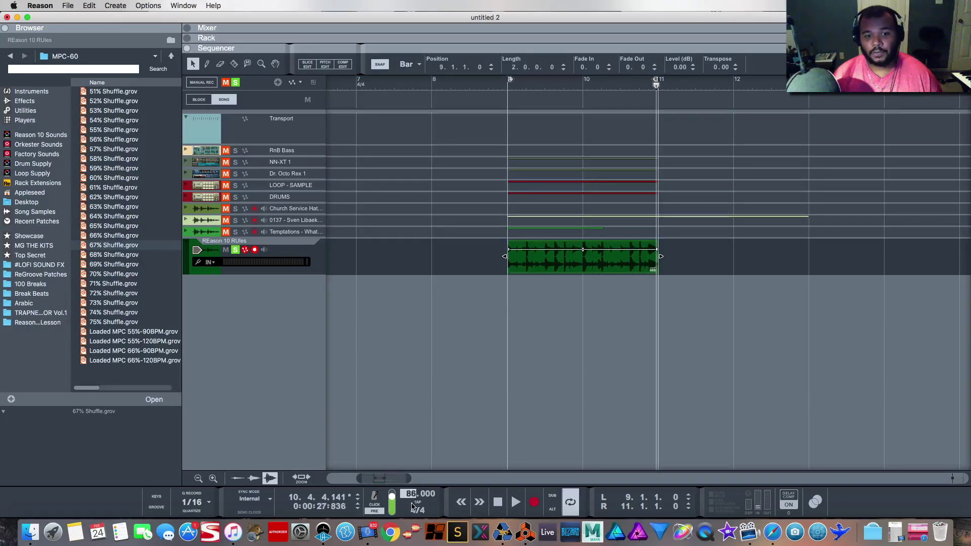
pyautogui.click(448, 448)
pyautogui.press('space')
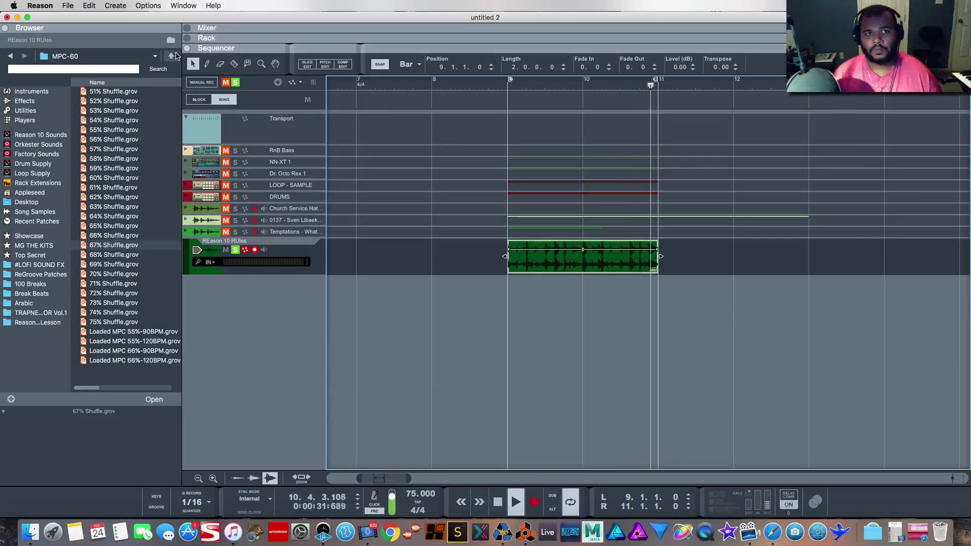
pyautogui.press('space')
pyautogui.click(187, 39)
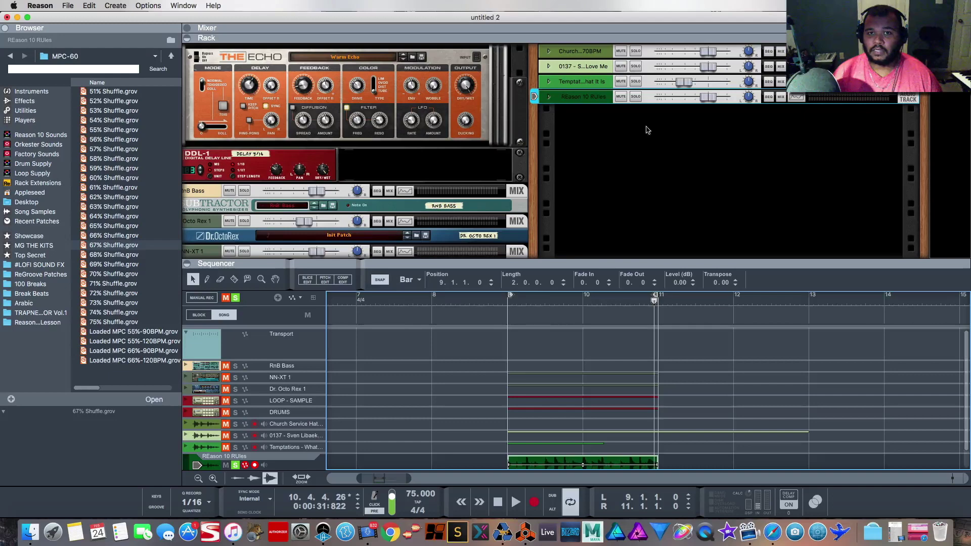
# Add Audiomatic Retro Transformer to the REason 10 RUles track, with the song position at bar 9
pyautogui.click(548, 97)
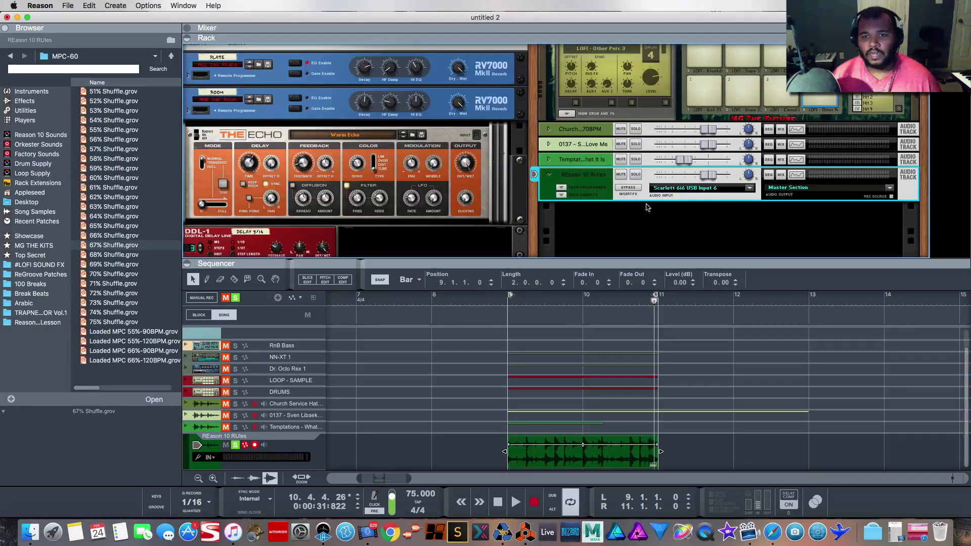
pyautogui.click(508, 302)
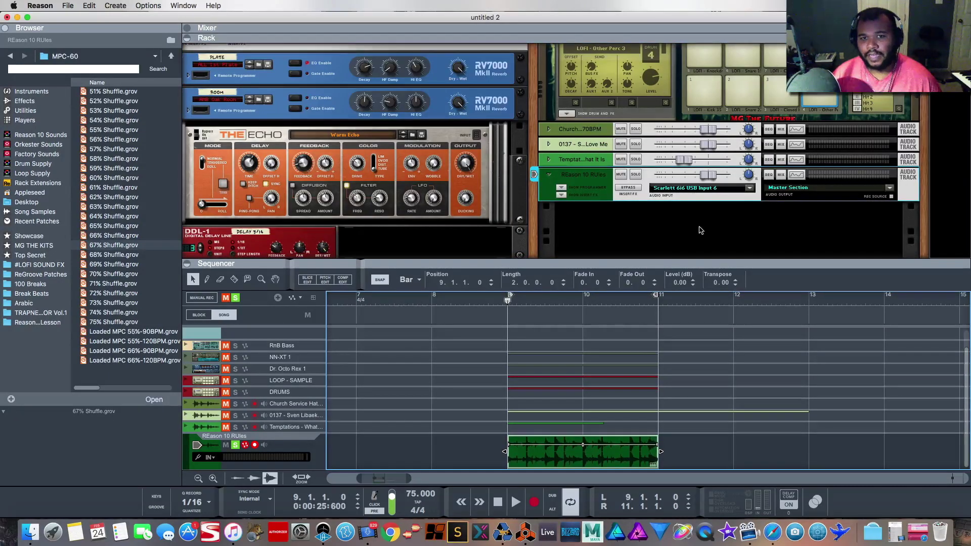
pyautogui.click(37, 101)
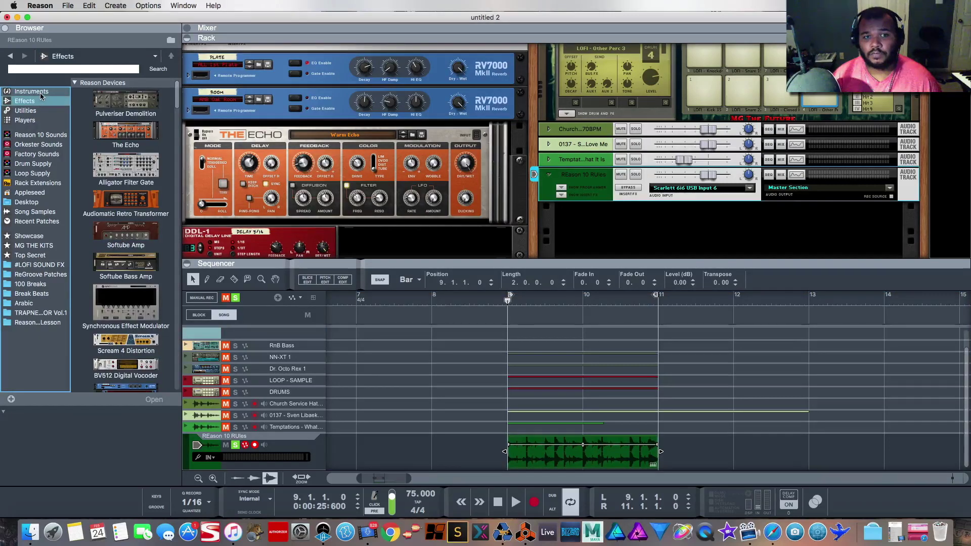
pyautogui.moveTo(126, 199); pyautogui.dragTo(691, 210)
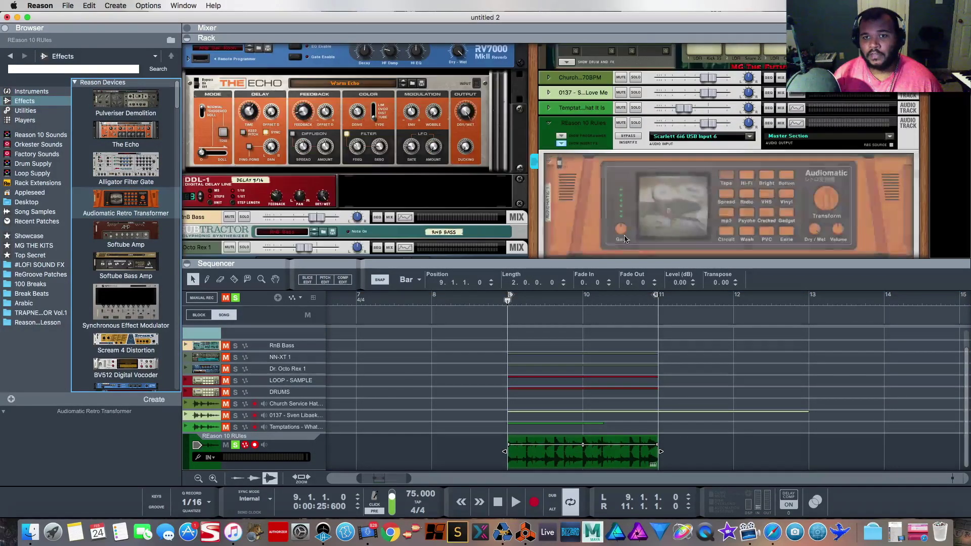
# Set the tempo to 78 BPM and switch Audiomatic to Vinyl mode, playing the loop
pyautogui.click(413, 495)
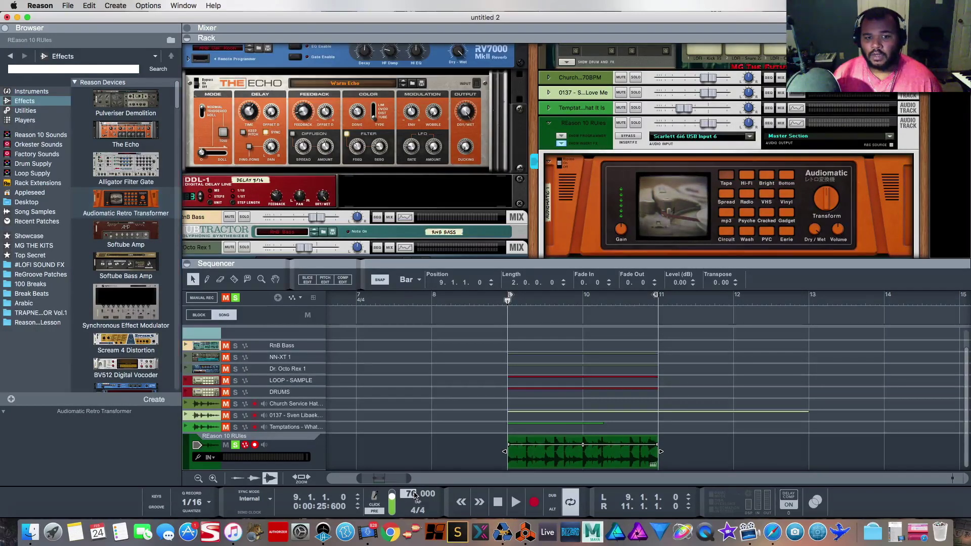
pyautogui.write('78')
pyautogui.press('Return')
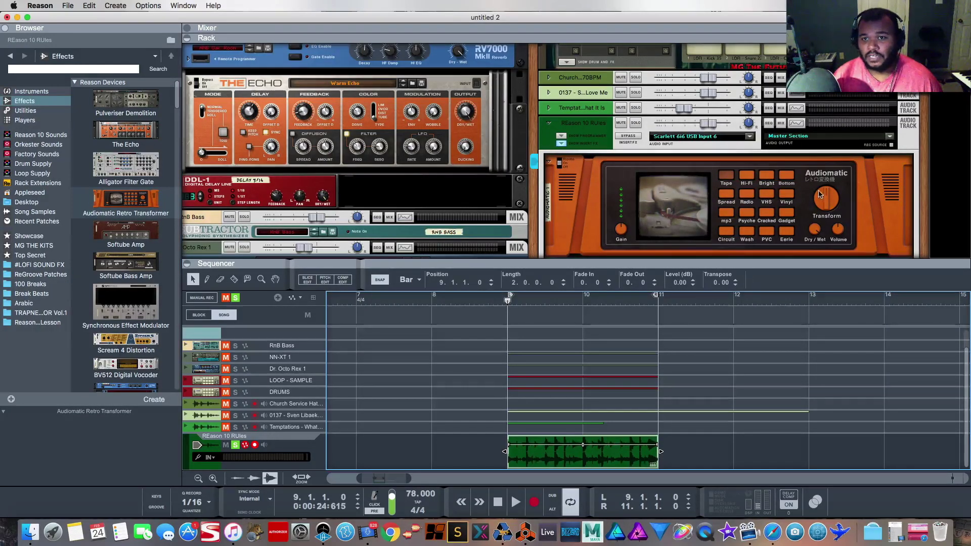
pyautogui.click(787, 196)
pyautogui.press('space')
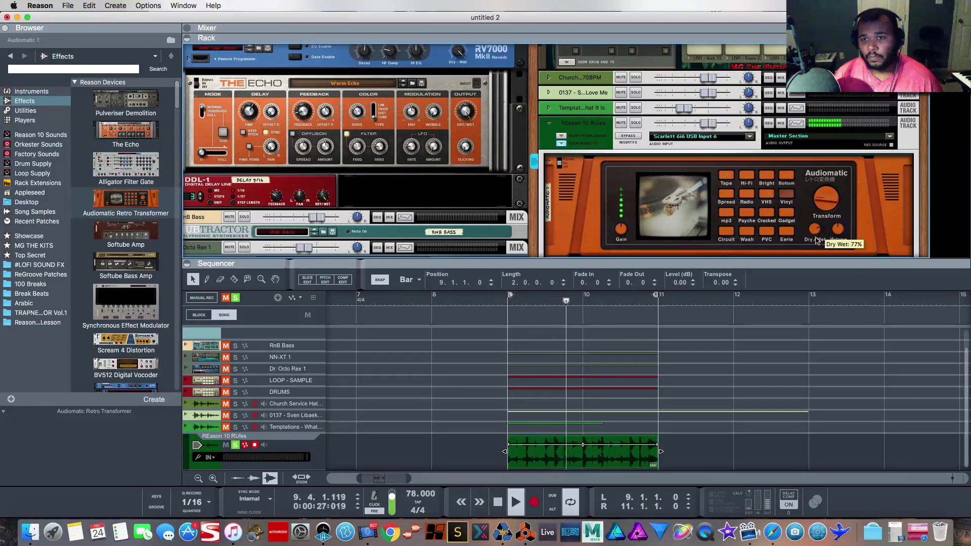
pyautogui.click(149, 197)
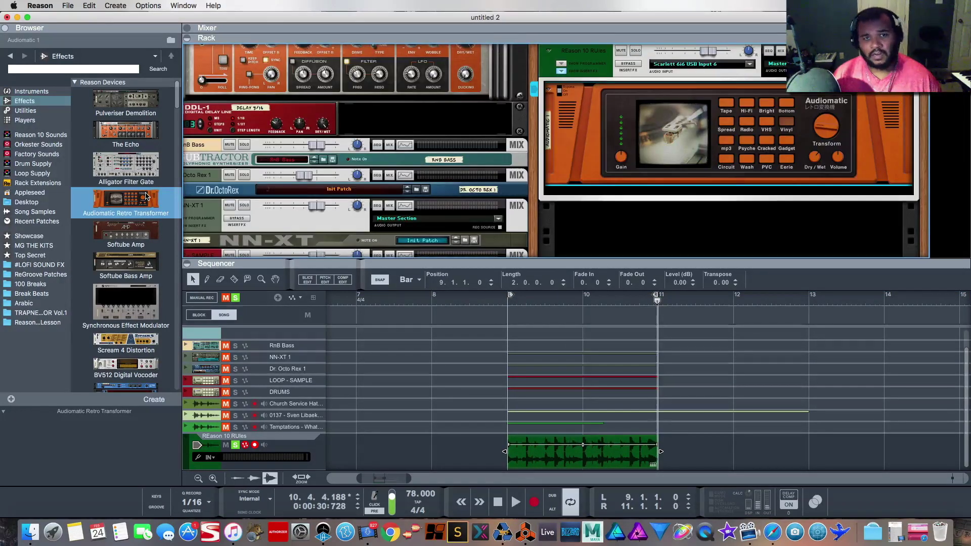
# Add the MClass Equalizer to the REason 10 RUles track and play the loop
pyautogui.scroll(-6, 146, 196)
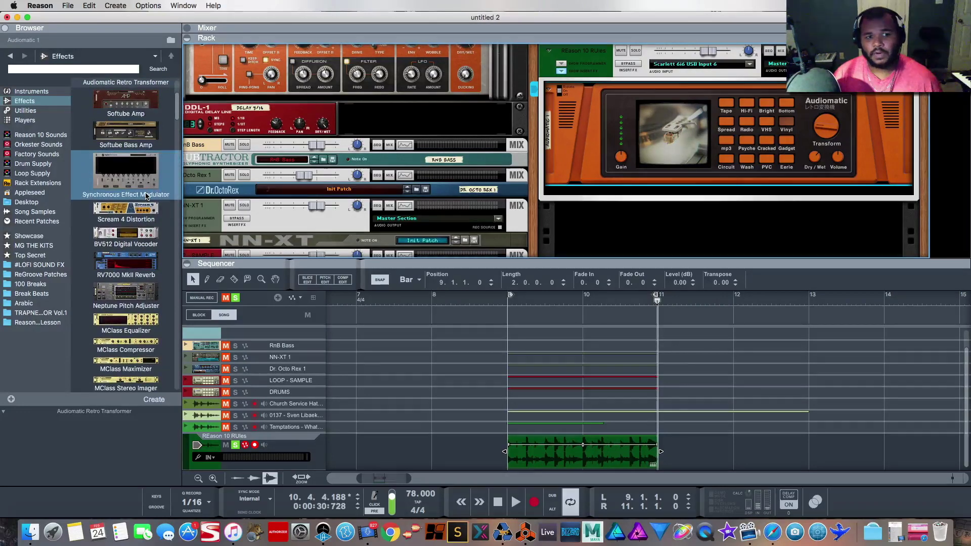
pyautogui.moveTo(126, 300)
pyautogui.mouseDown()
pyautogui.moveTo(566, 241)
pyautogui.moveTo(736, 189)
pyautogui.mouseUp()
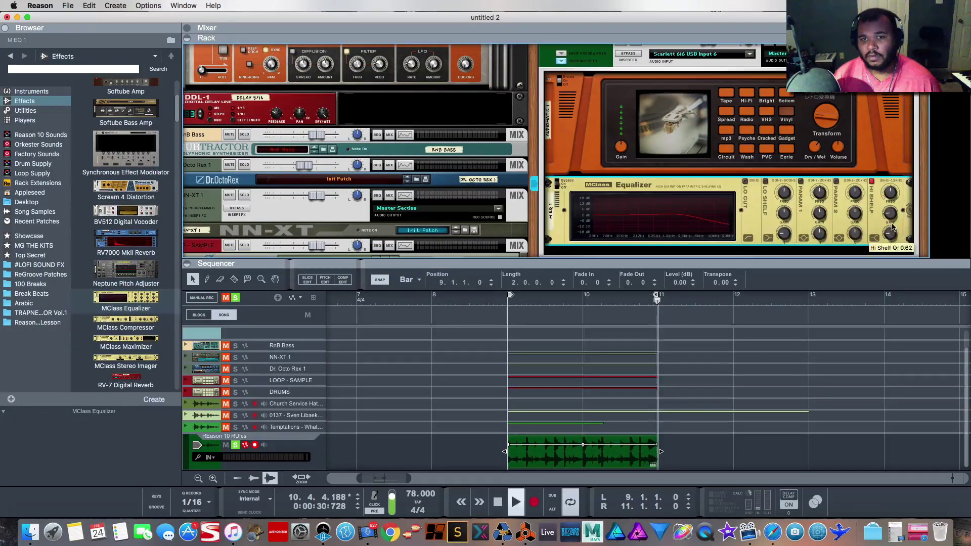
pyautogui.press('space')
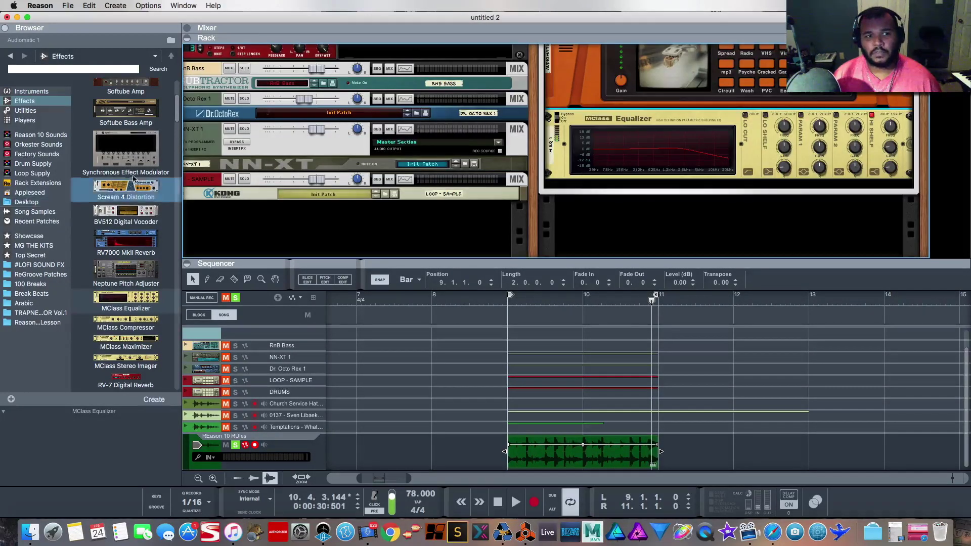
# Insert The Echo below the MClass Equalizer and turn its delay time down to 1 ms
pyautogui.scroll(4, 126, 192)
pyautogui.moveTo(131, 142); pyautogui.dragTo(756, 178)
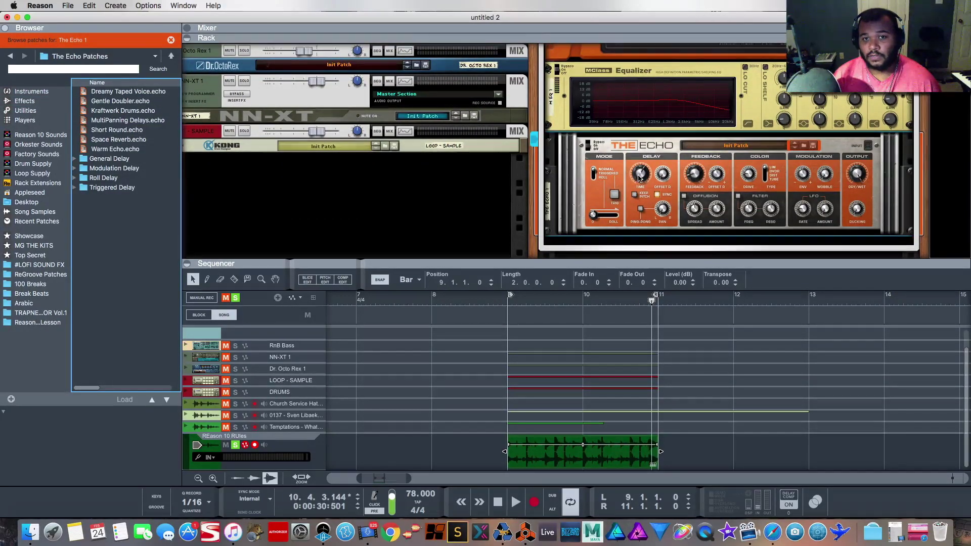
pyautogui.click(639, 177)
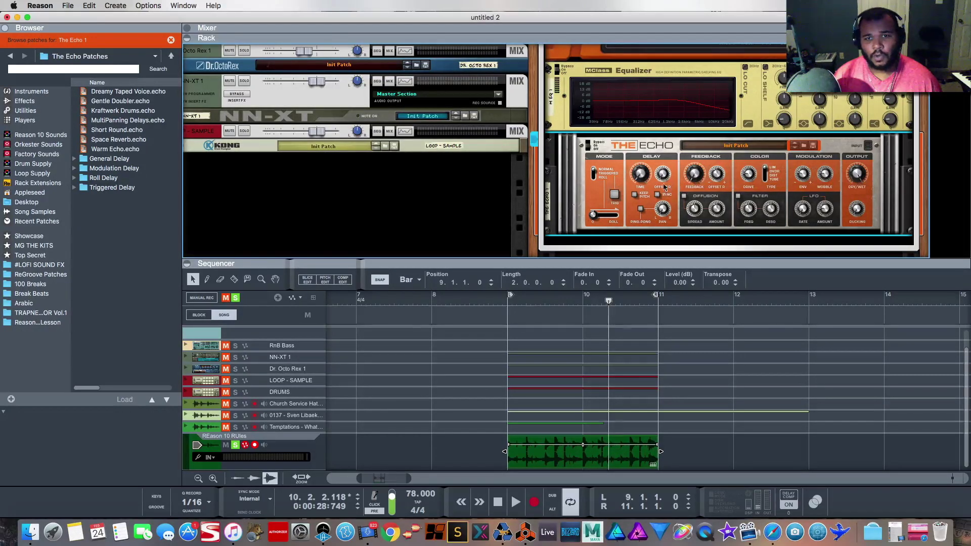
pyautogui.moveTo(641, 178)
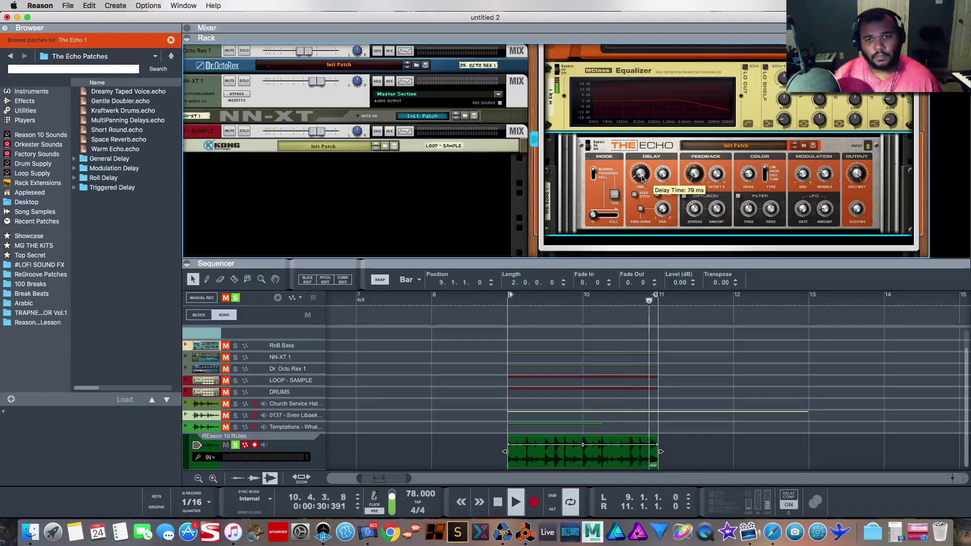
pyautogui.moveTo(641, 178); pyautogui.dragTo(642, 181)
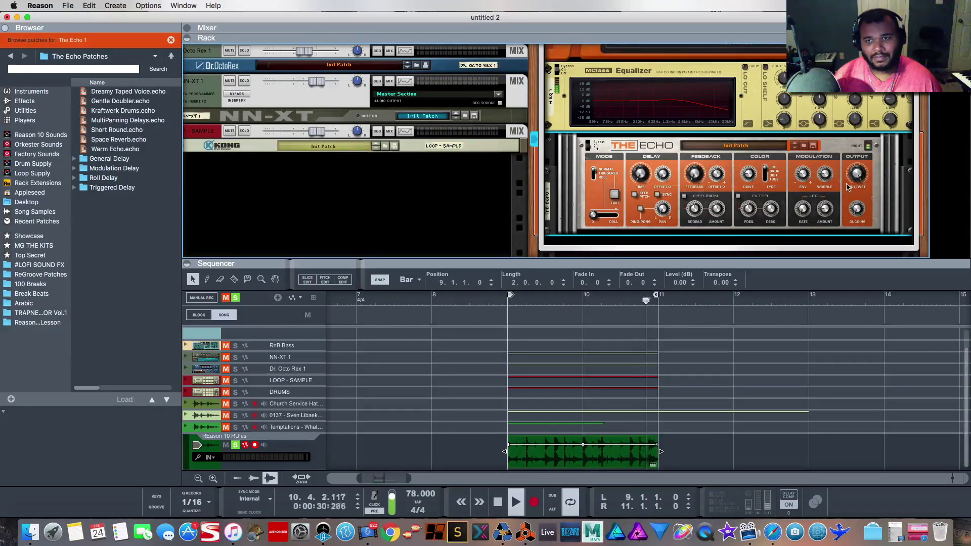
pyautogui.press('space')
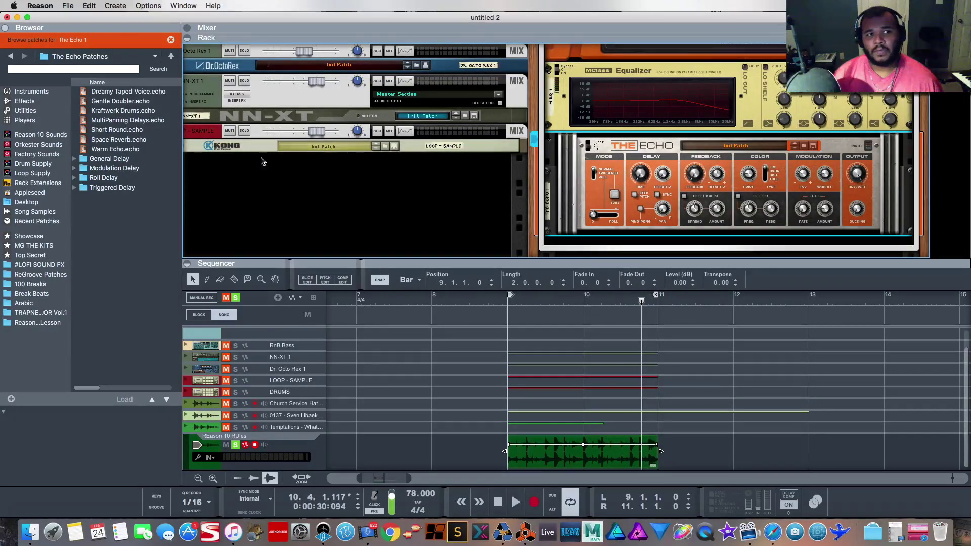
pyautogui.click(25, 100)
# Add Scream 4 Distortion beneath The Echo on the REason 10 RUles track
pyautogui.scroll(-5, 121, 192)
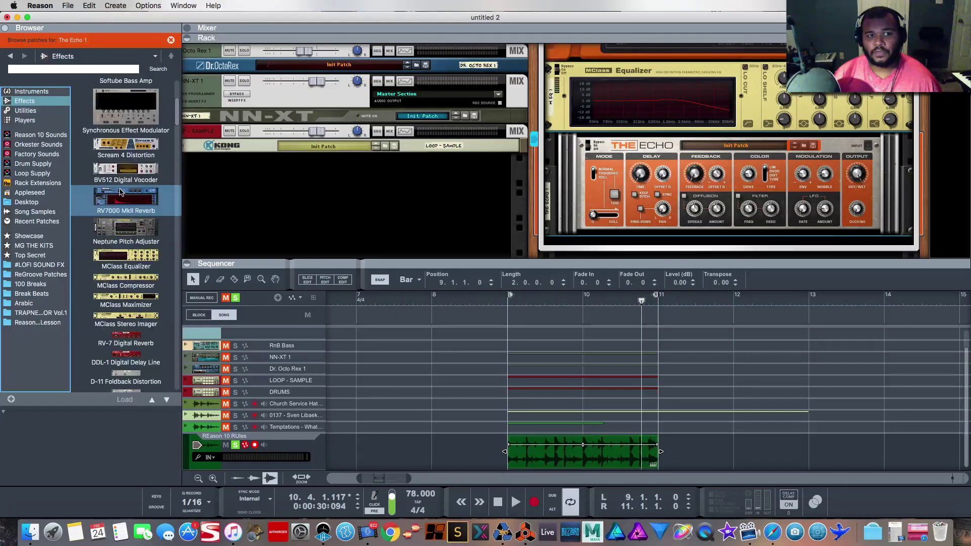
pyautogui.moveTo(126, 147); pyautogui.dragTo(784, 235)
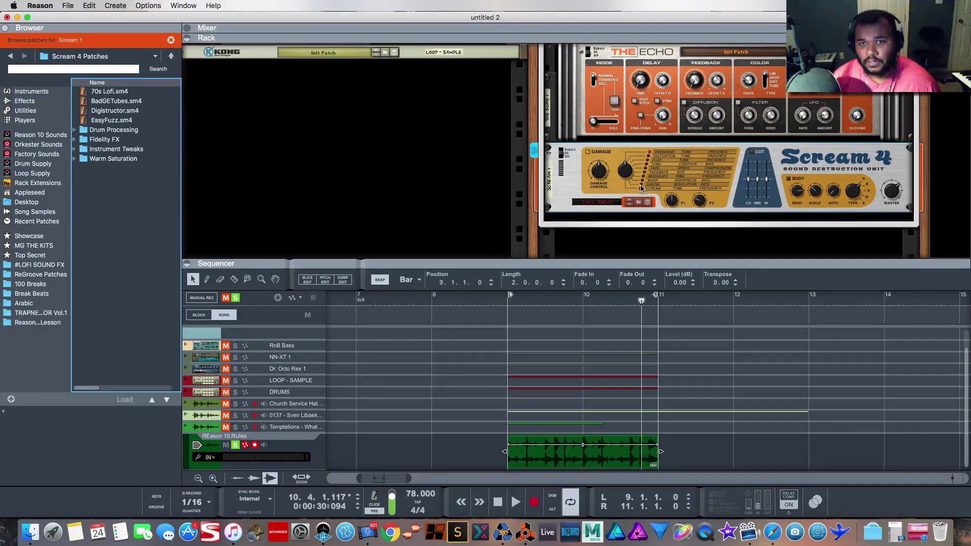
pyautogui.click(643, 187)
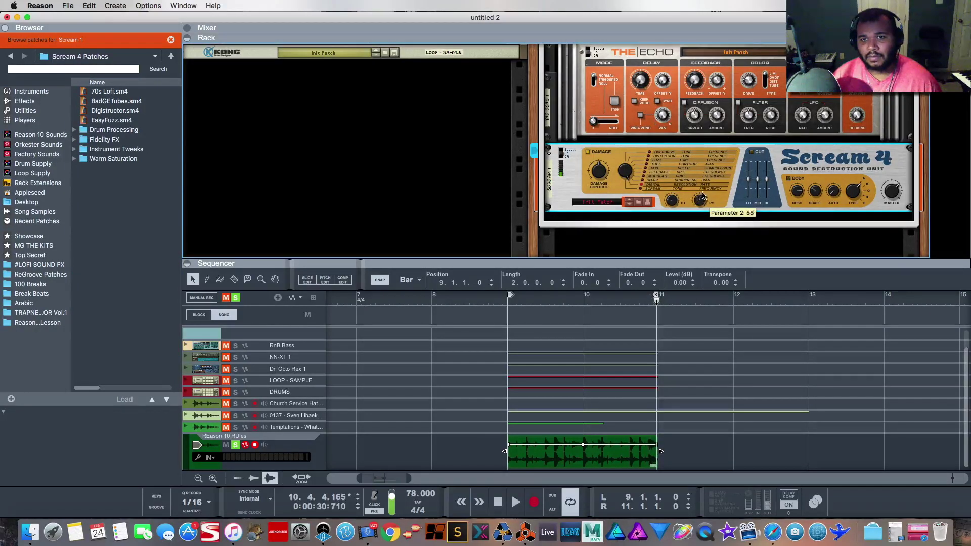
# Adjust Scream 4's second distortion parameter and lower its Cut Hi slider while listening
pyautogui.moveTo(699, 201); pyautogui.dragTo(671, 212)
pyautogui.moveTo(601, 178)
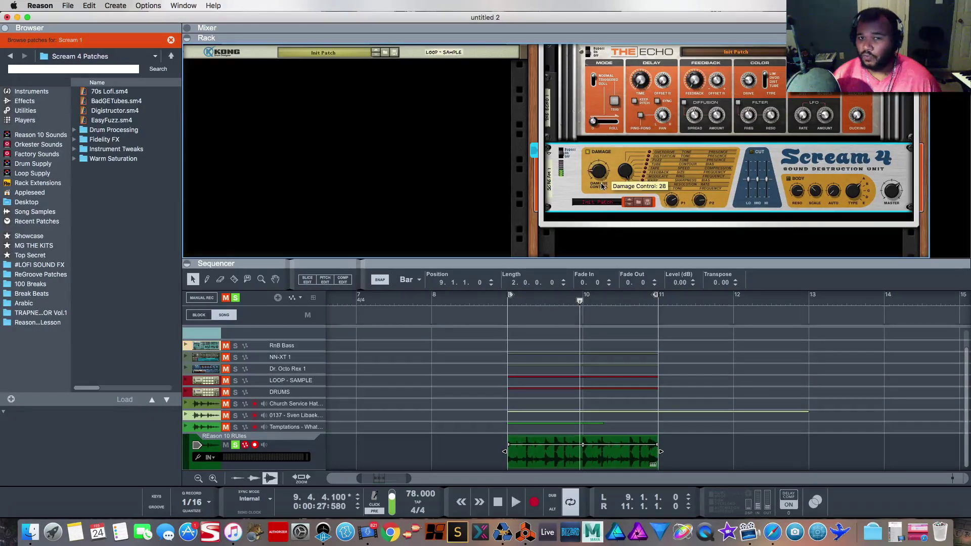
pyautogui.press('space')
pyautogui.scroll(-6, 601, 186)
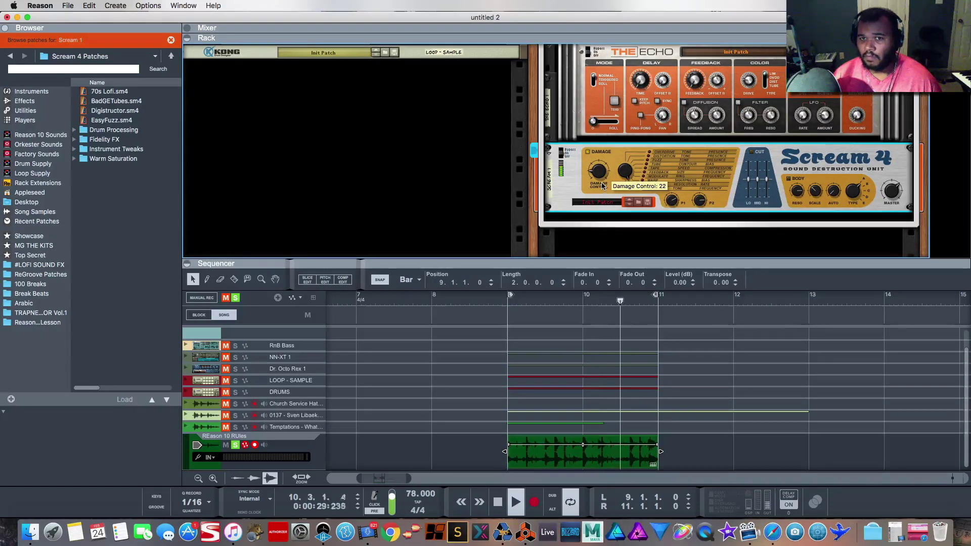
pyautogui.moveTo(766, 179); pyautogui.dragTo(767, 190)
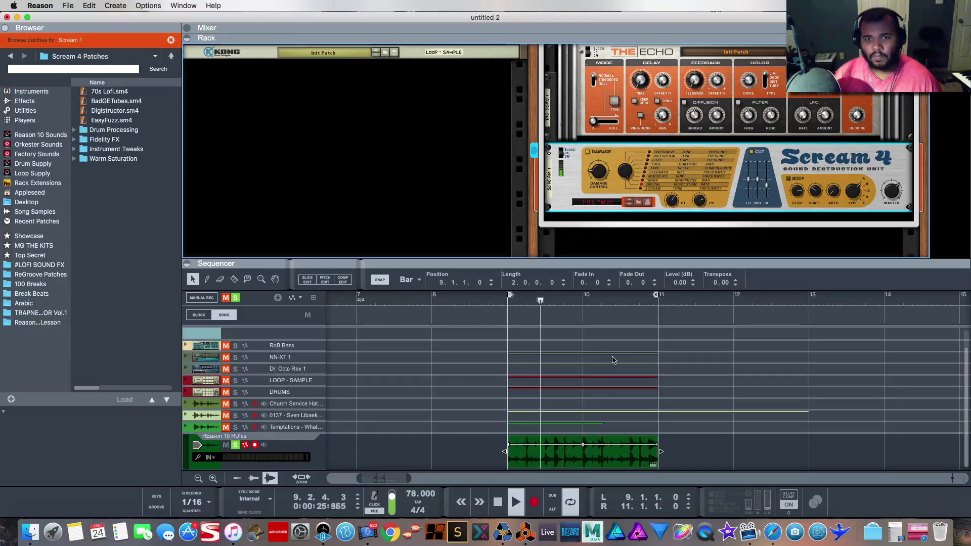
pyautogui.press('space')
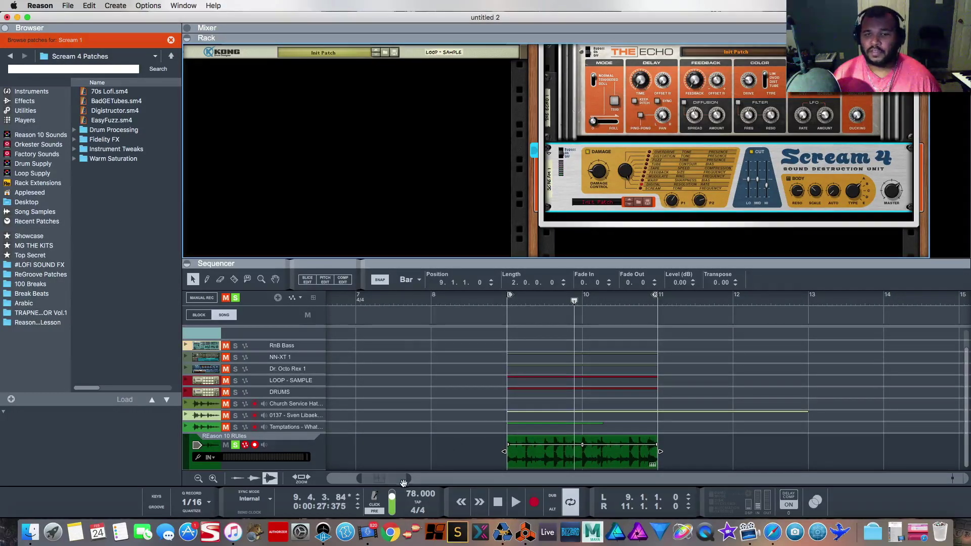
# Raise the tempo to 130 BPM and move the loop end to bar 13, lengthening the clip
pyautogui.moveTo(402, 495); pyautogui.dragTo(419, 448)
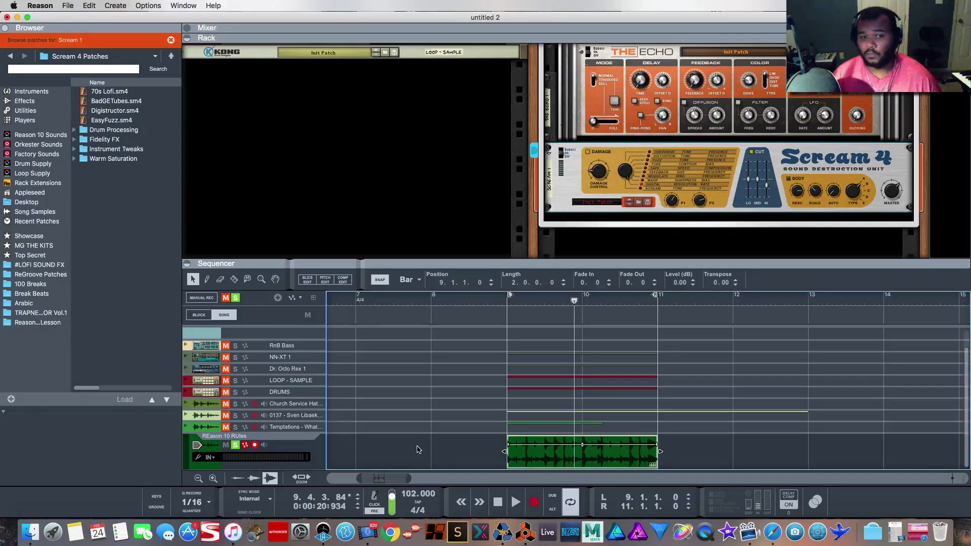
pyautogui.press('space')
pyautogui.moveTo(407, 500); pyautogui.dragTo(418, 445)
pyautogui.click(648, 315)
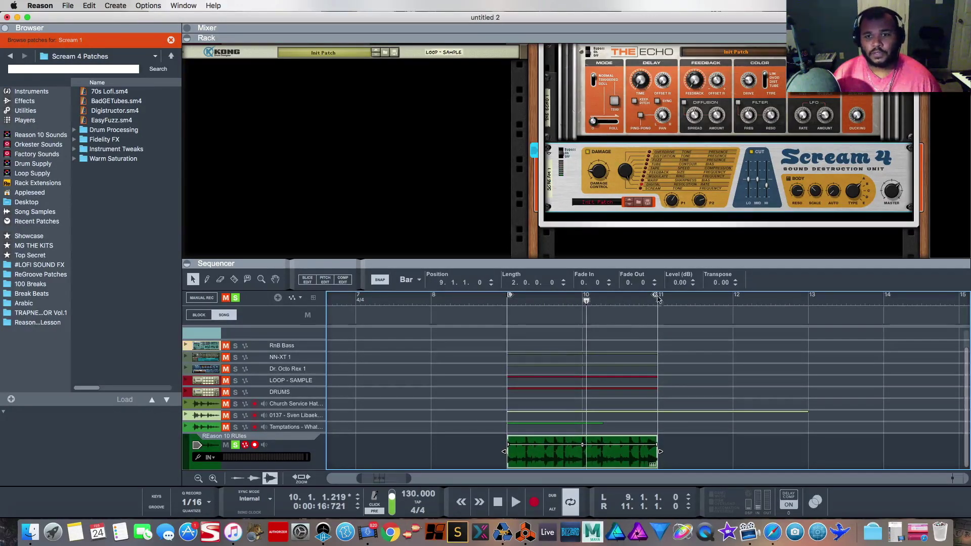
pyautogui.moveTo(655, 295); pyautogui.dragTo(806, 294)
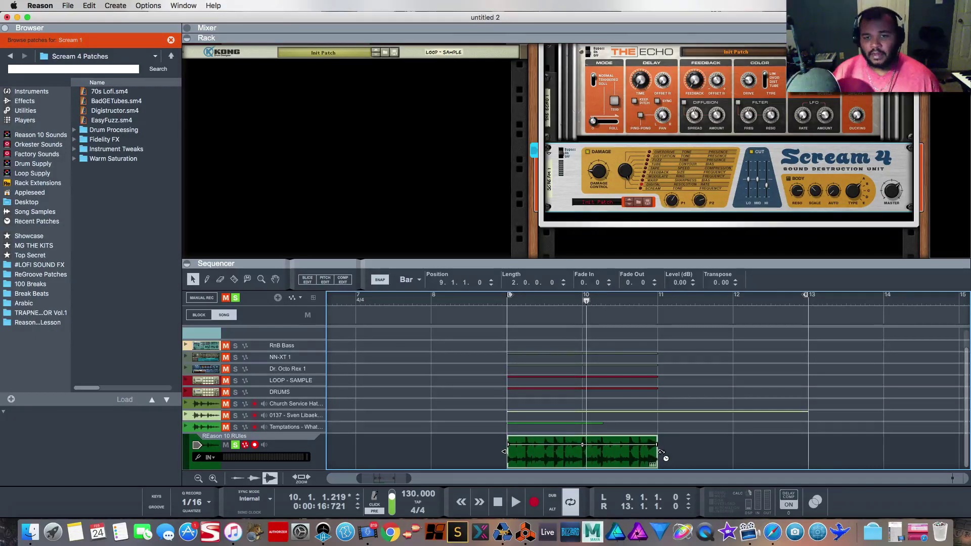
pyautogui.moveTo(660, 452); pyautogui.dragTo(676, 452)
# Stretch the audio clip to 4 bars ending at bar 13 and set the tempo to 144 BPM
pyautogui.moveTo(758, 457); pyautogui.dragTo(808, 451)
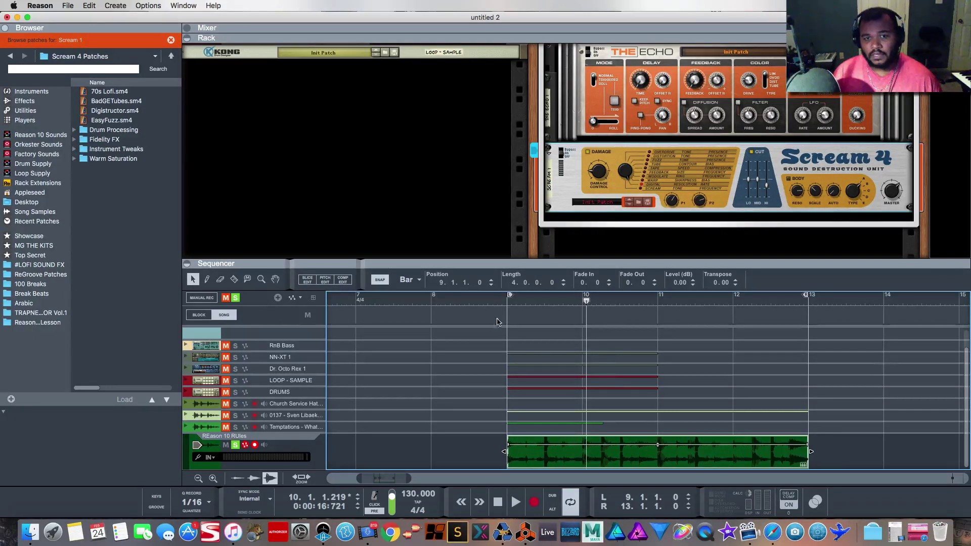
pyautogui.click(507, 300)
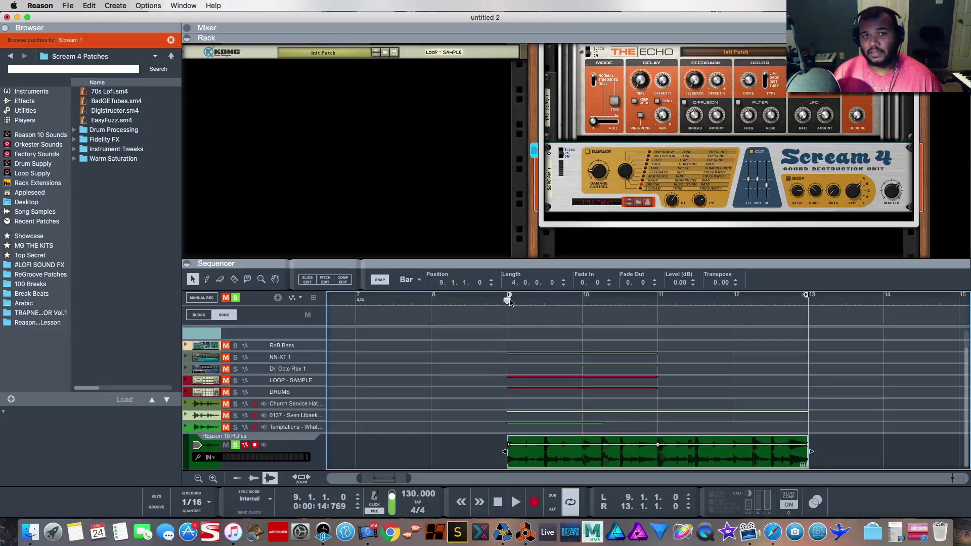
pyautogui.press('space')
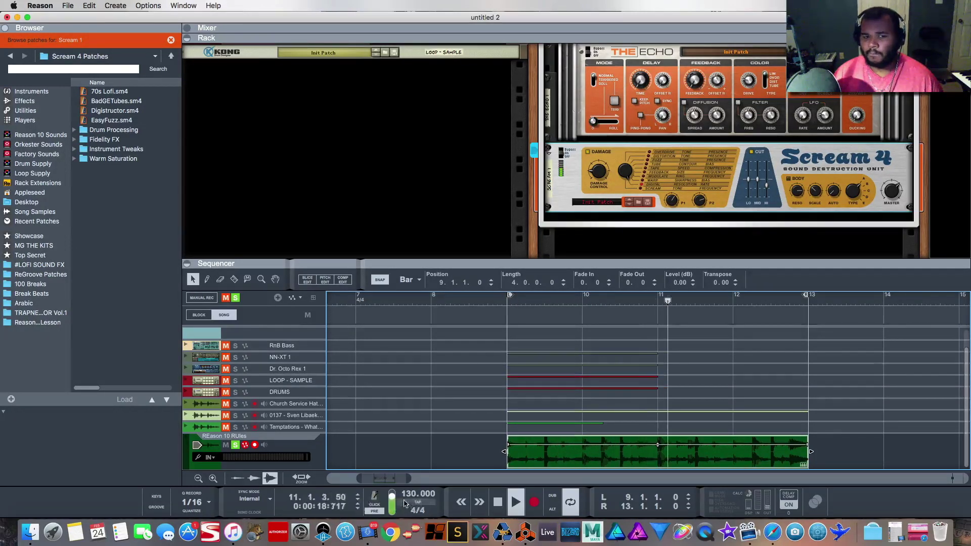
pyautogui.click(409, 470)
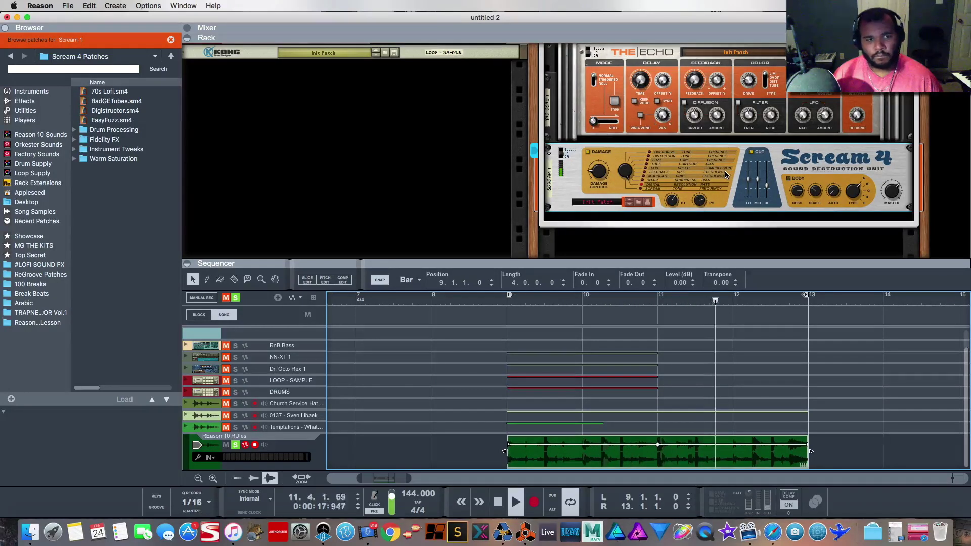
pyautogui.press('space')
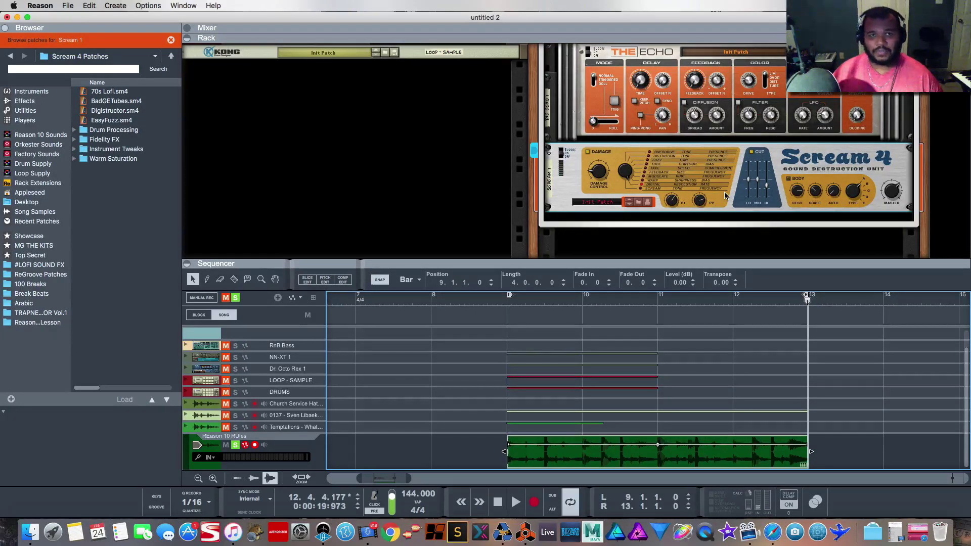
pyautogui.click(31, 91)
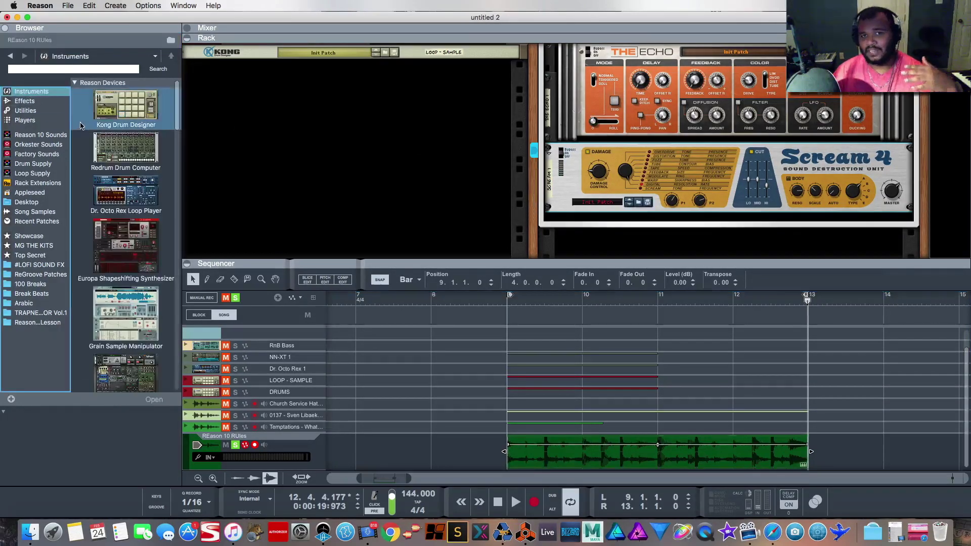
# Scroll through the Reason Devices instrument list in the browser
pyautogui.scroll(-10, 82, 142)
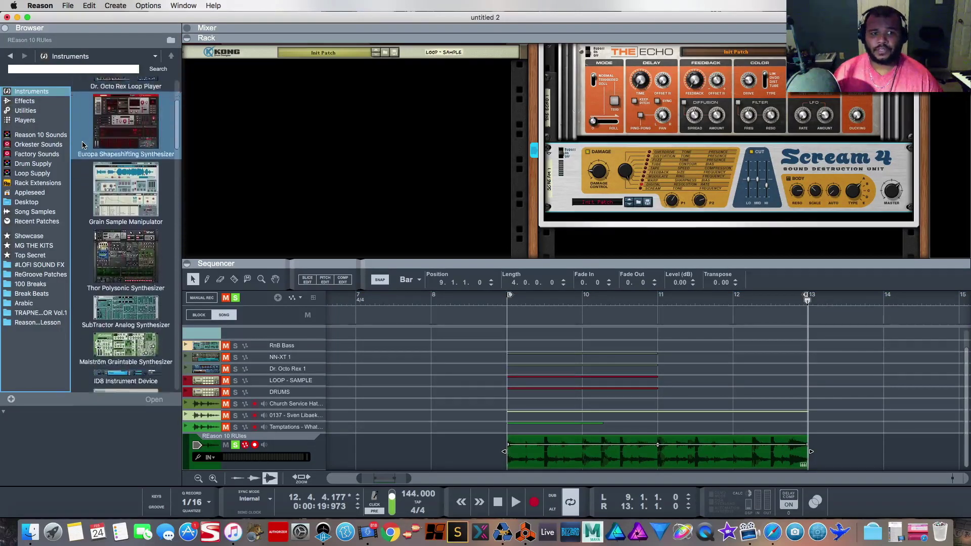
pyautogui.scroll(-8, 83, 145)
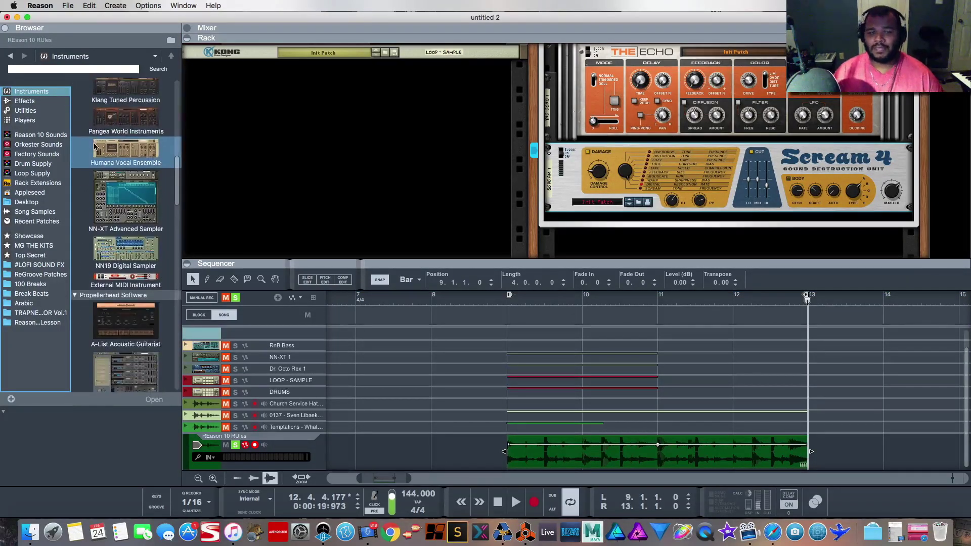